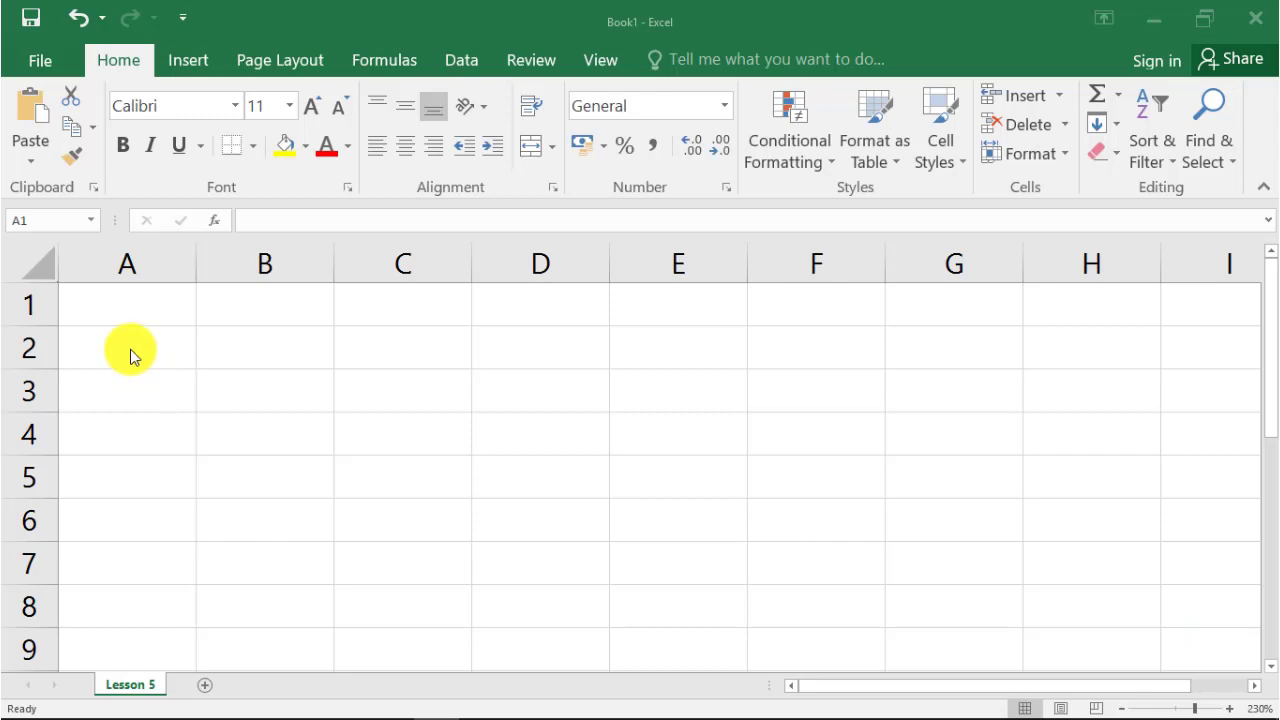
Enter the labels Total Net Value, Total Current Value, Total Cost and Total Shares Owned in A1:A4.
{"action": "left_click", "coordinate": [115, 303]}
{"action": "type", "text": "Total Net Value"}
{"action": "key", "text": "Return"}
{"action": "type", "text": "Total Current Valu"}
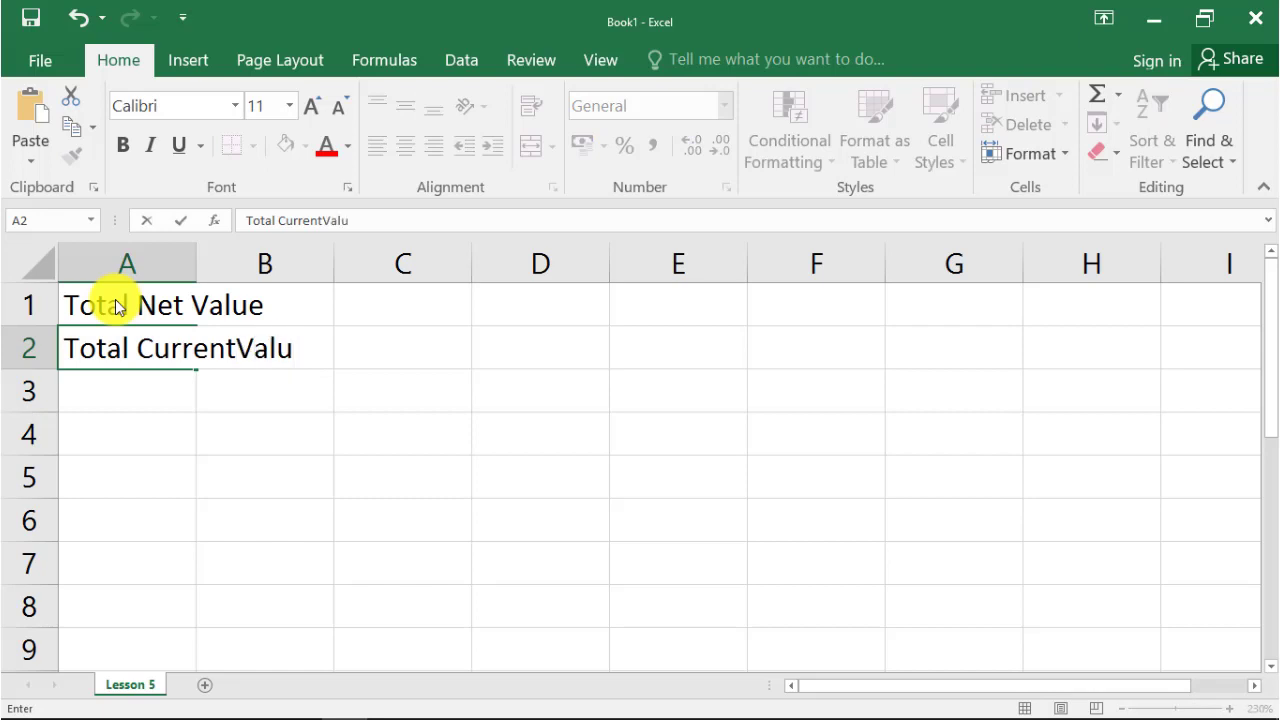
{"action": "type", "text": "e"}
{"action": "left_click", "coordinate": [248, 348]}
{"action": "key", "text": "Return"}
{"action": "type", "text": "Total Cost"}
{"action": "key", "text": "Return"}
{"action": "type", "text": "Total Shares Owned"}
{"action": "key", "text": "Return"}
{"action": "double_click", "coordinate": [219, 432]}
{"action": "key", "text": "Return"}
Type row 5 headers Name, Purchase Price, No. of shares, Total Cost and Current Price.
{"action": "type", "text": "Name"}
{"action": "left_click", "coordinate": [287, 481]}
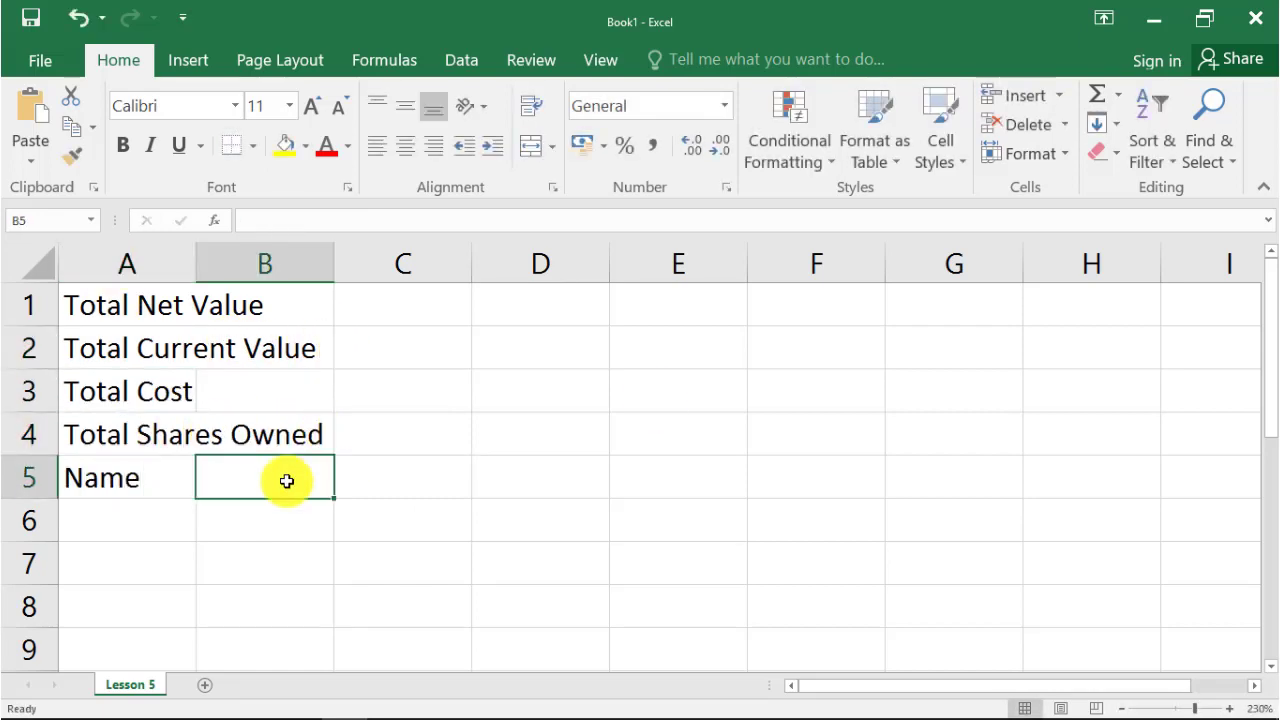
{"action": "type", "text": "Purchase Price"}
{"action": "left_click", "coordinate": [394, 474]}
{"action": "type", "text": "No. of share"}
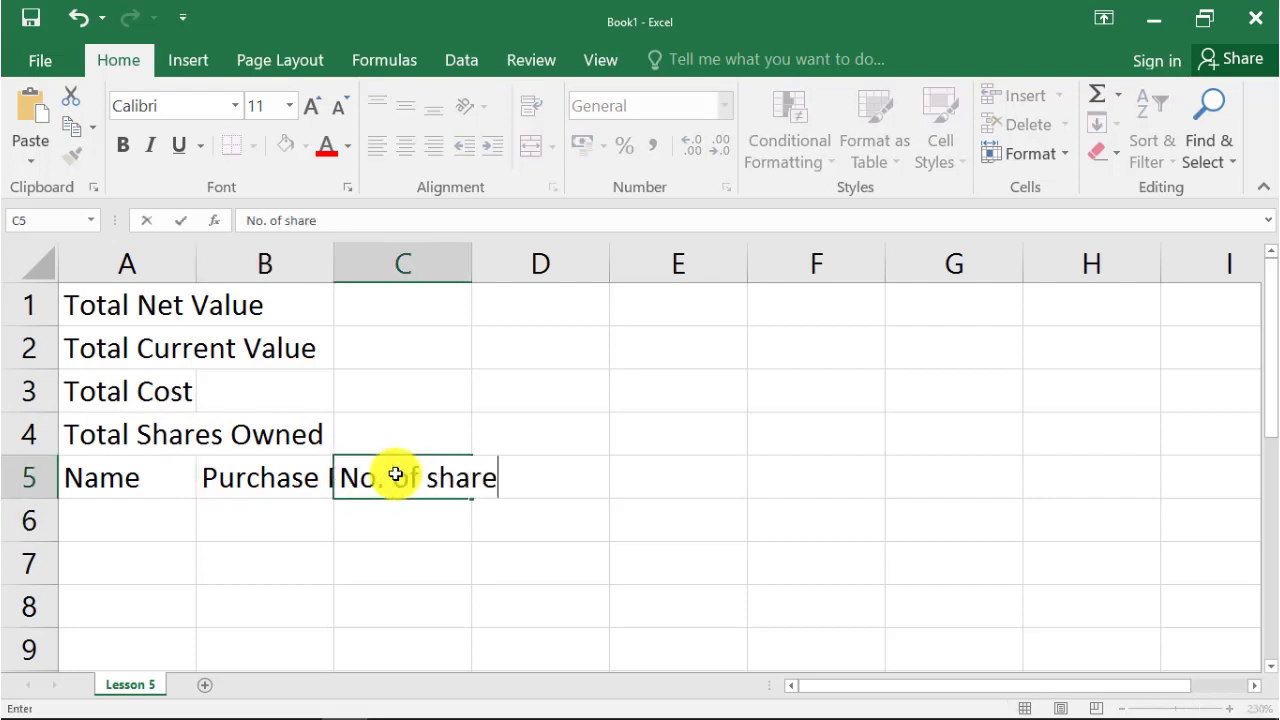
{"action": "left_click", "coordinate": [531, 463]}
{"action": "type", "text": "Total Cost"}
{"action": "left_click", "coordinate": [691, 466]}
{"action": "type", "text": "Current Value"}
{"action": "left_click", "coordinate": [821, 477]}
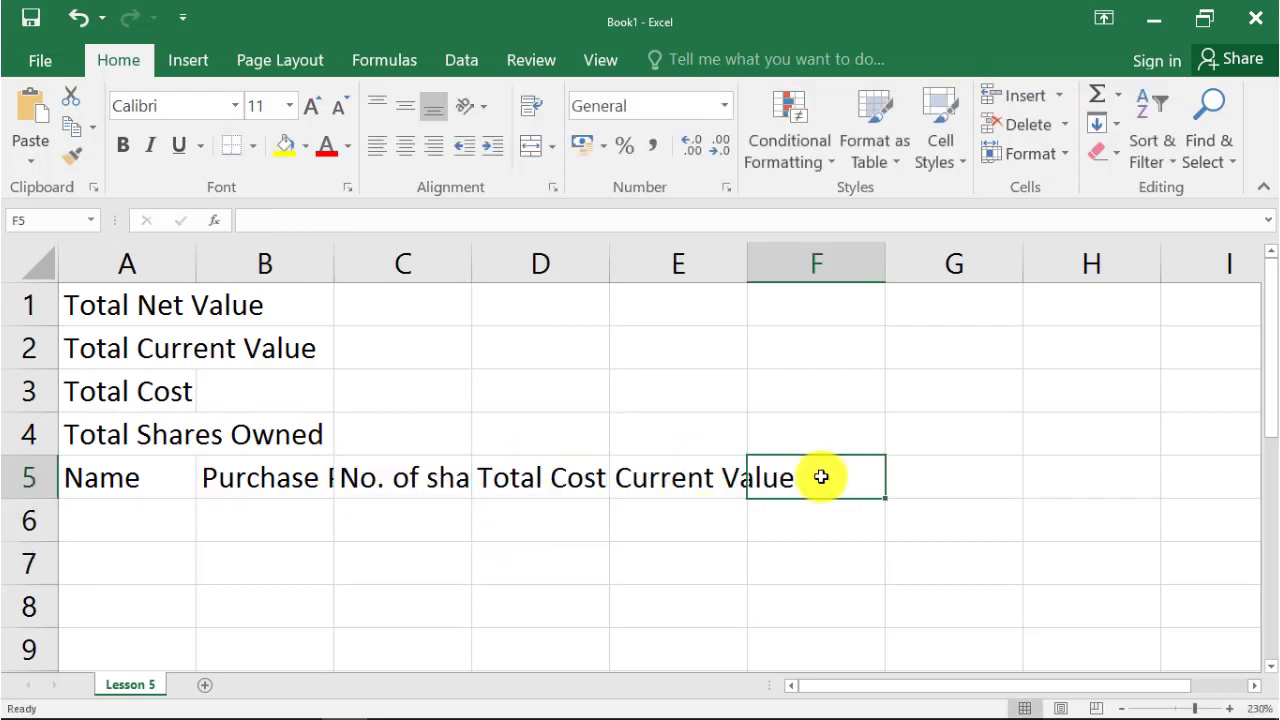
{"action": "double_click", "coordinate": [737, 478]}
{"action": "type", "text": "Price"}
{"action": "key", "text": "Return"}
Add the headers Current value, Net Change and Net Value in F5:H5.
{"action": "left_click", "coordinate": [803, 470]}
{"action": "type", "text": "Current val"}
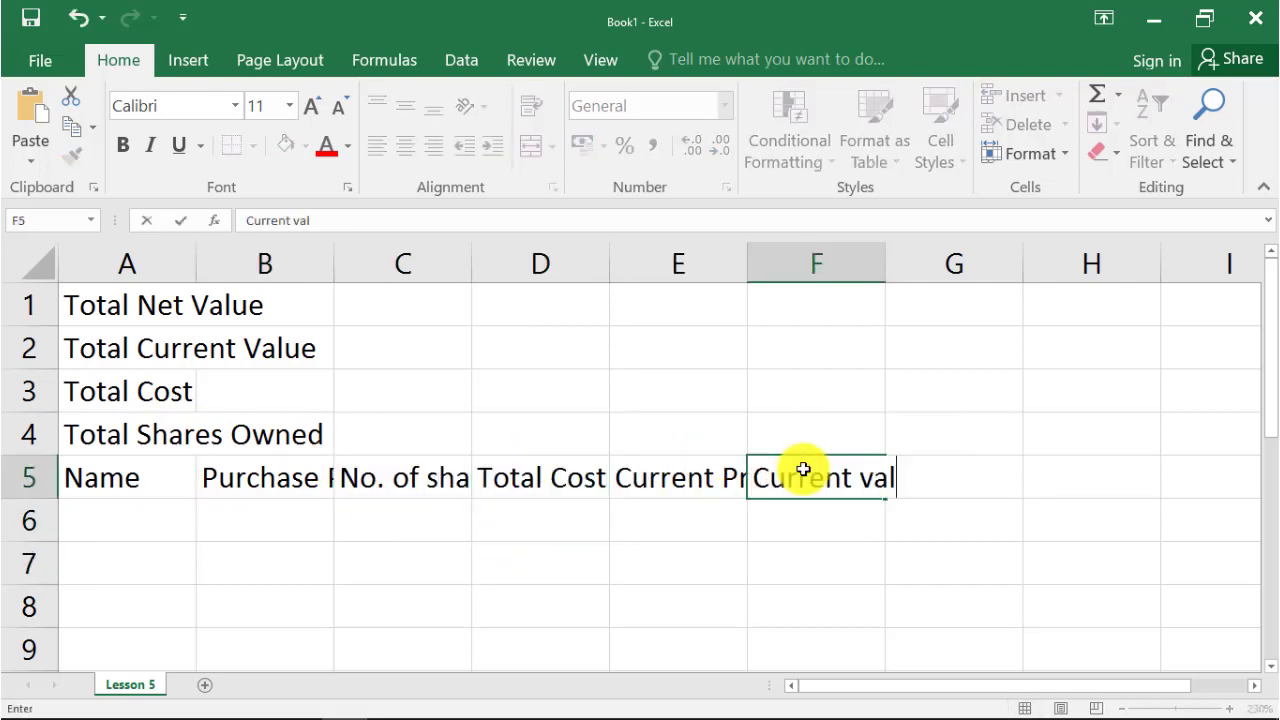
{"action": "type", "text": "ue"}
{"action": "key", "text": "Return"}
{"action": "left_click", "coordinate": [920, 477]}
{"action": "type", "text": "Net Change"}
{"action": "left_click", "coordinate": [1088, 470]}
{"action": "type", "text": "Net Value"}
List the stocks Blue Sky airline, Ferguson & Barde, Northwind Traders and a Total row in A6:A9.
{"action": "left_click", "coordinate": [113, 523]}
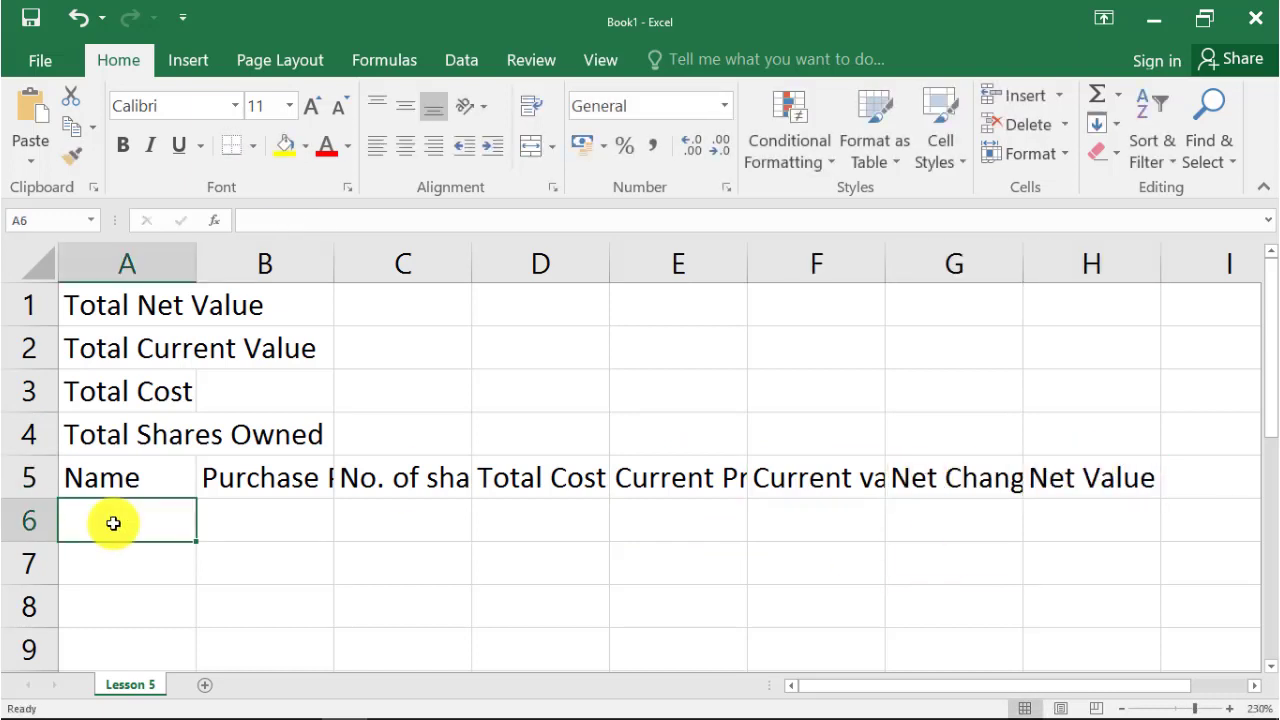
{"action": "type", "text": "Blue Sky airline"}
{"action": "left_click", "coordinate": [123, 576]}
{"action": "type", "text": "Ferguson &"}
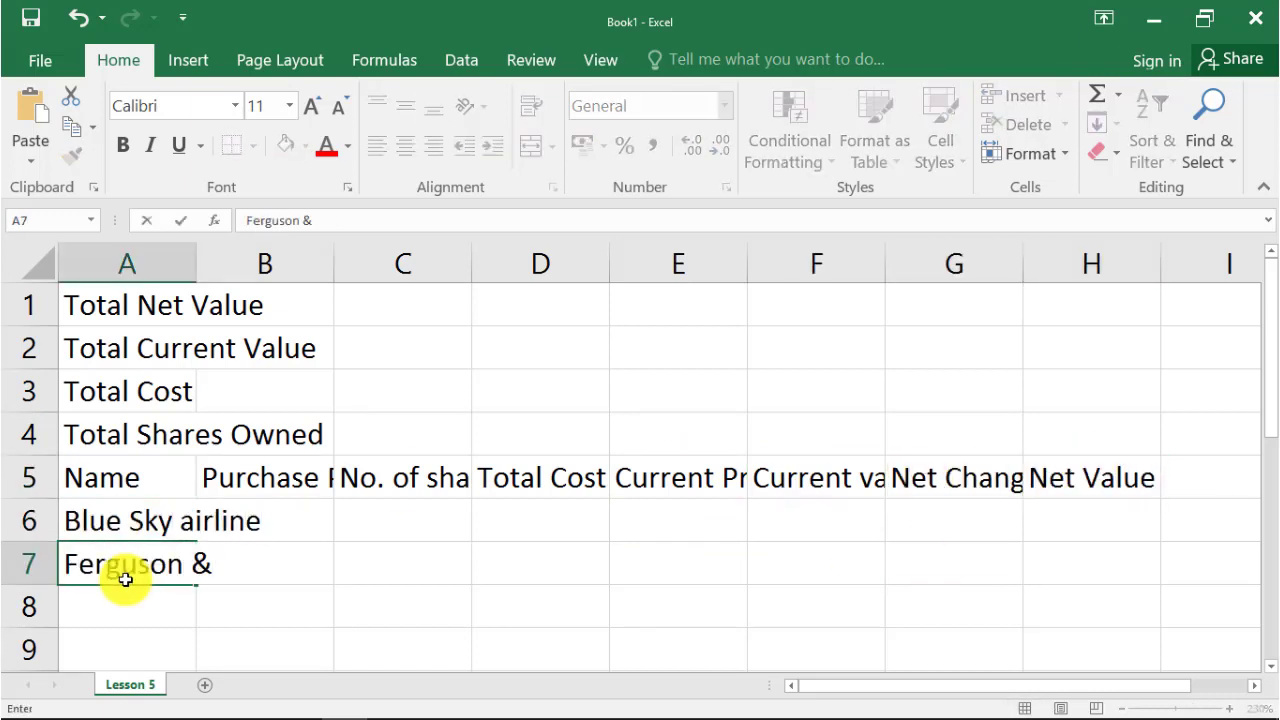
{"action": "type", "text": " Barde"}
{"action": "key", "text": "Return"}
{"action": "type", "text": "Northwind Traders"}
{"action": "key", "text": "Return"}
{"action": "type", "text": "Total"}
Enter purchase prices 34, 22, 36 and share counts 300, 500, 200.
{"action": "left_click", "coordinate": [276, 515]}
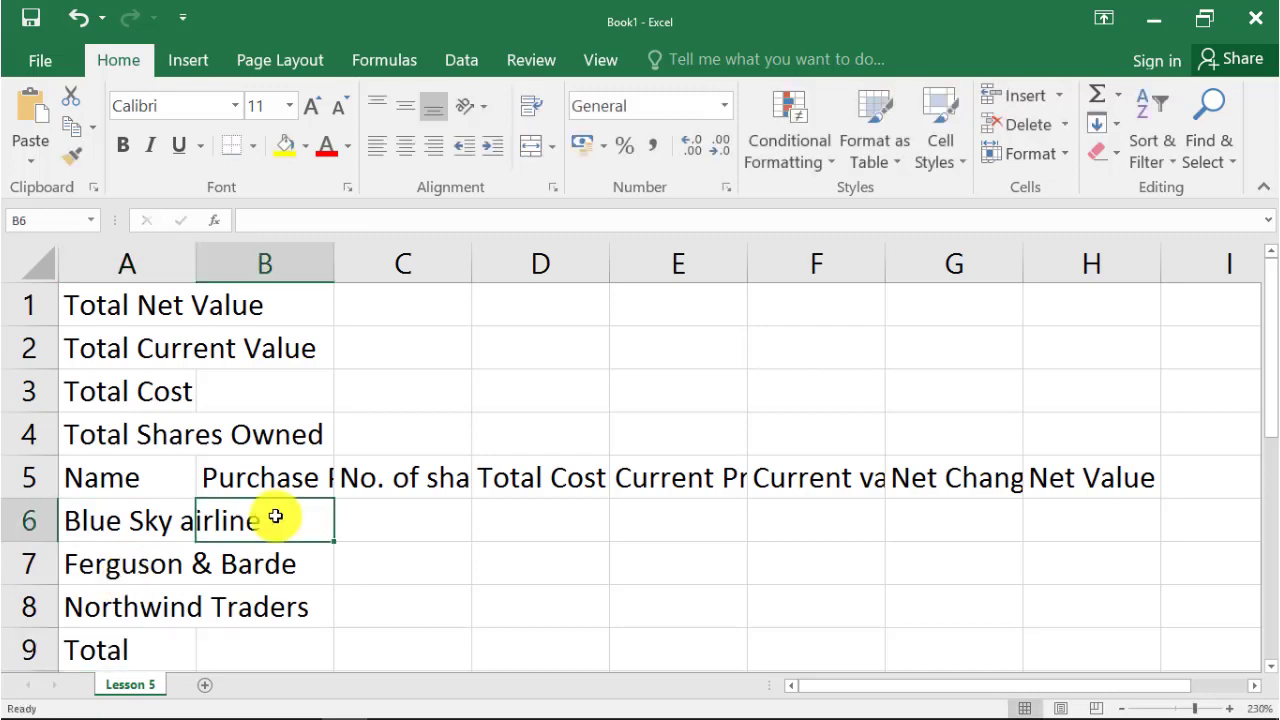
{"action": "type", "text": "34 22 36"}
{"action": "left_click", "coordinate": [357, 517]}
{"action": "type", "text": "300 500"}
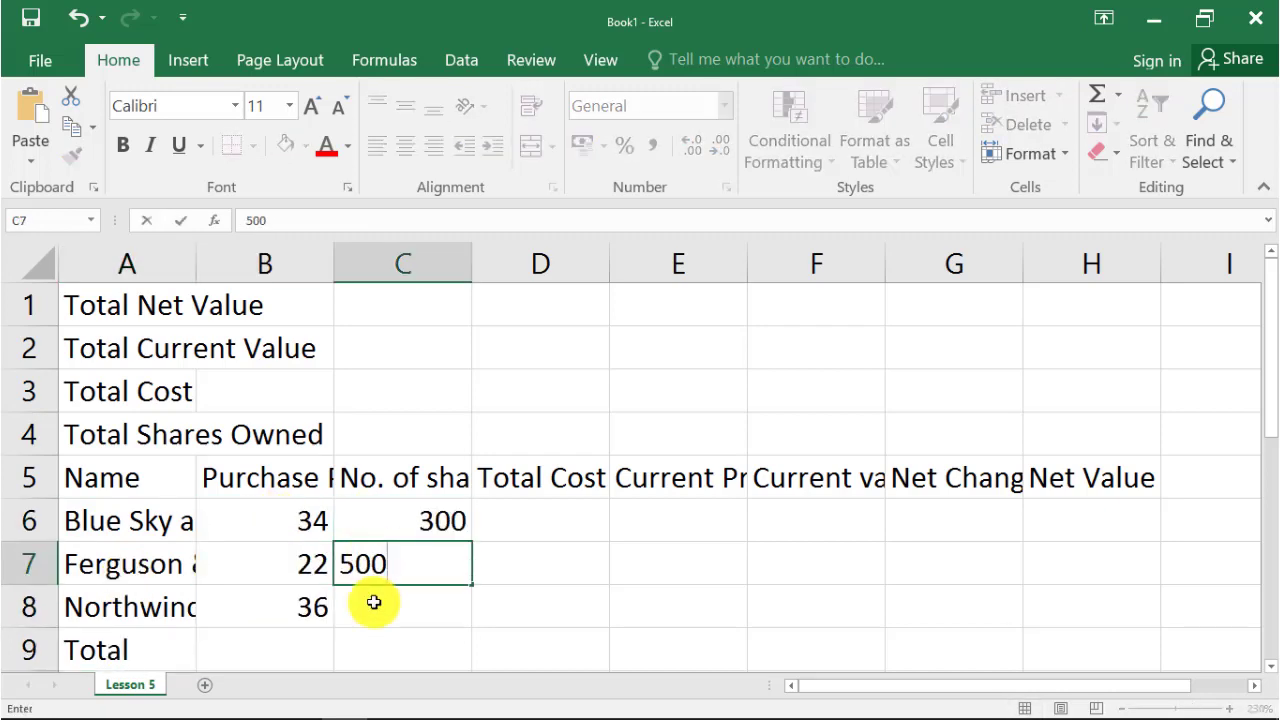
{"action": "key", "text": "Return"}
{"action": "type", "text": "200"}
Enter current prices 38, 29 and 50 in E6:E8.
{"action": "left_click", "coordinate": [666, 520]}
{"action": "type", "text": "38"}
{"action": "key", "text": "Return"}
{"action": "type", "text": "29"}
{"action": "key", "text": "Return"}
{"action": "type", "text": "50"}
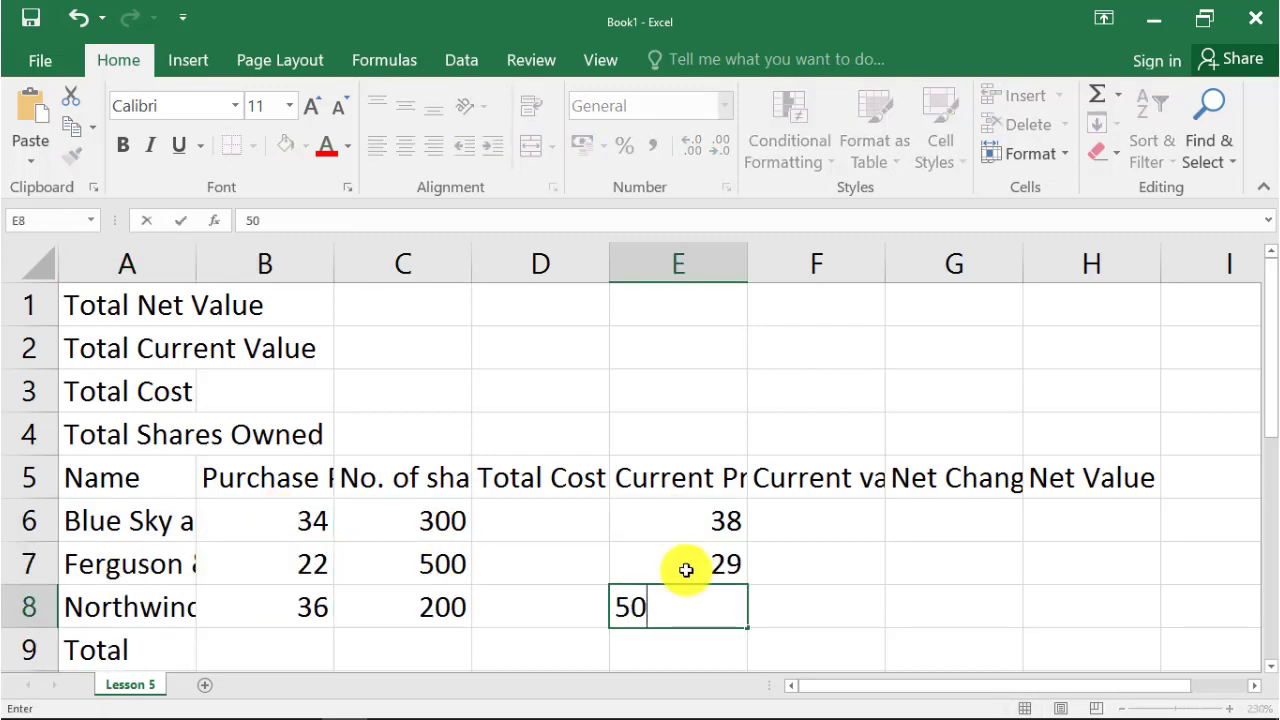
{"action": "key", "text": "Right"}
{"action": "key", "text": "Up"}
AutoFit column A's width to its labels.
{"action": "left_click", "coordinate": [146, 258]}
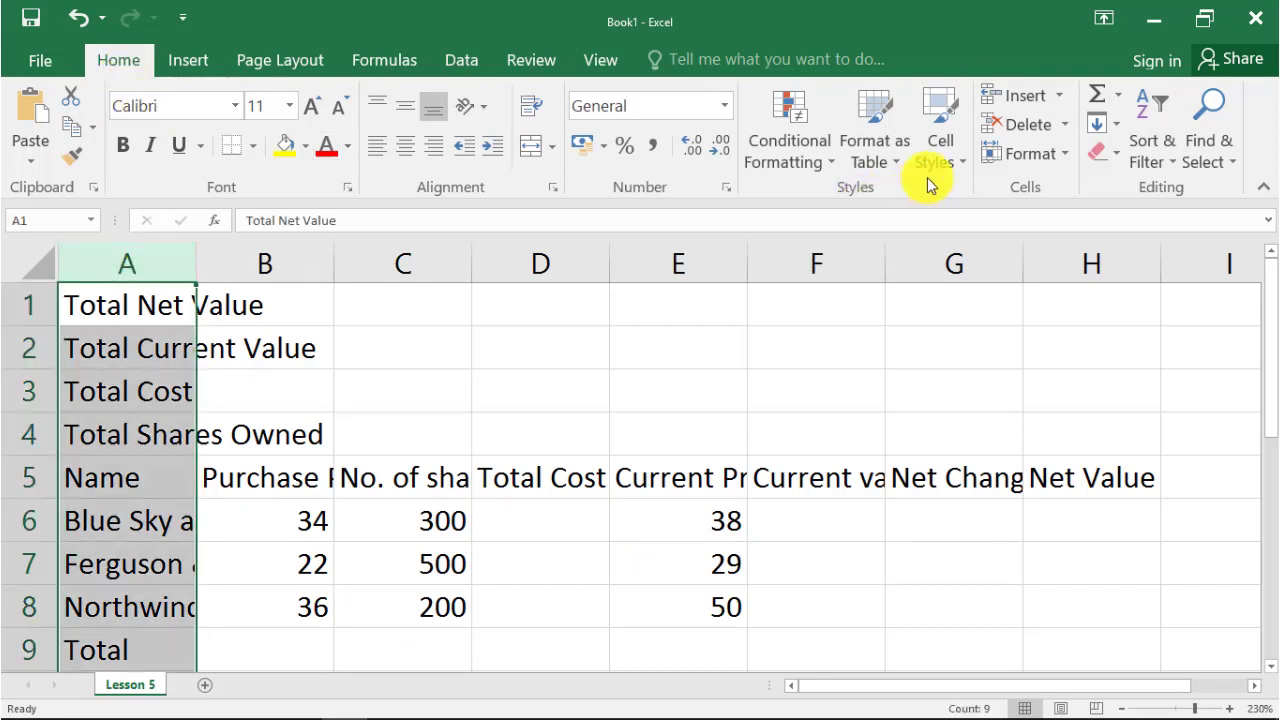
{"action": "left_click", "coordinate": [1058, 157]}
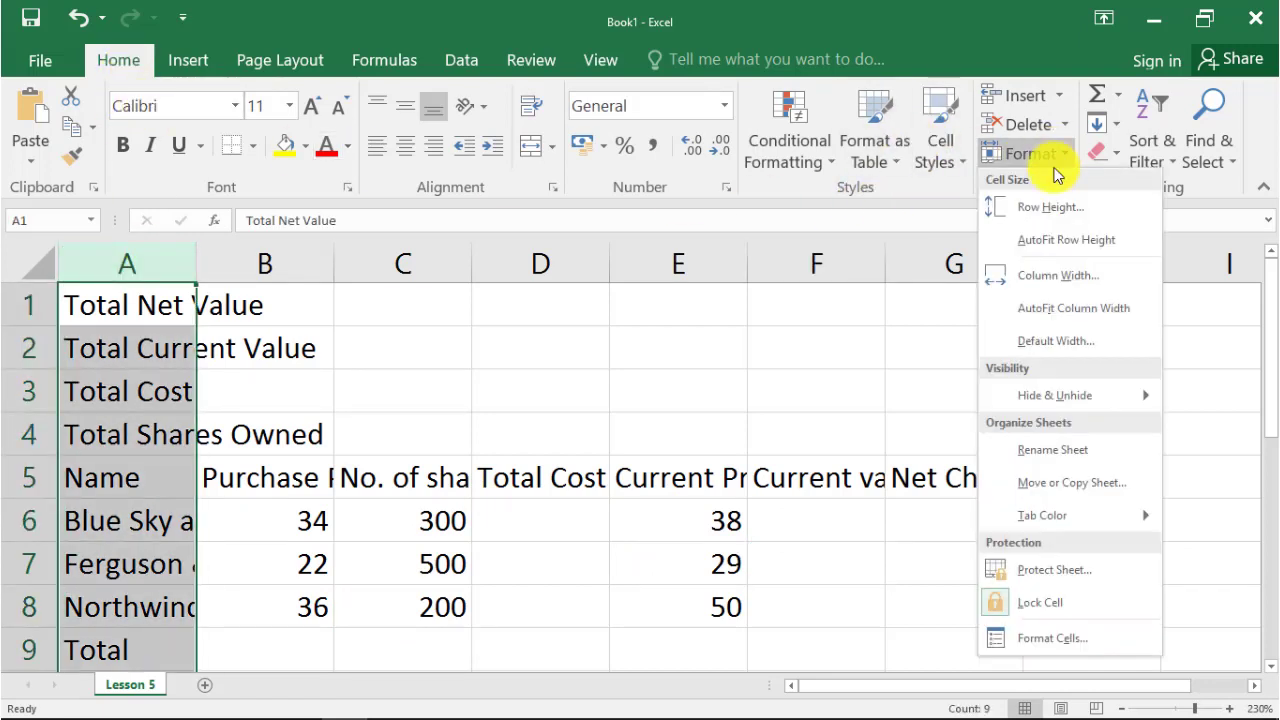
{"action": "left_click", "coordinate": [1068, 311]}
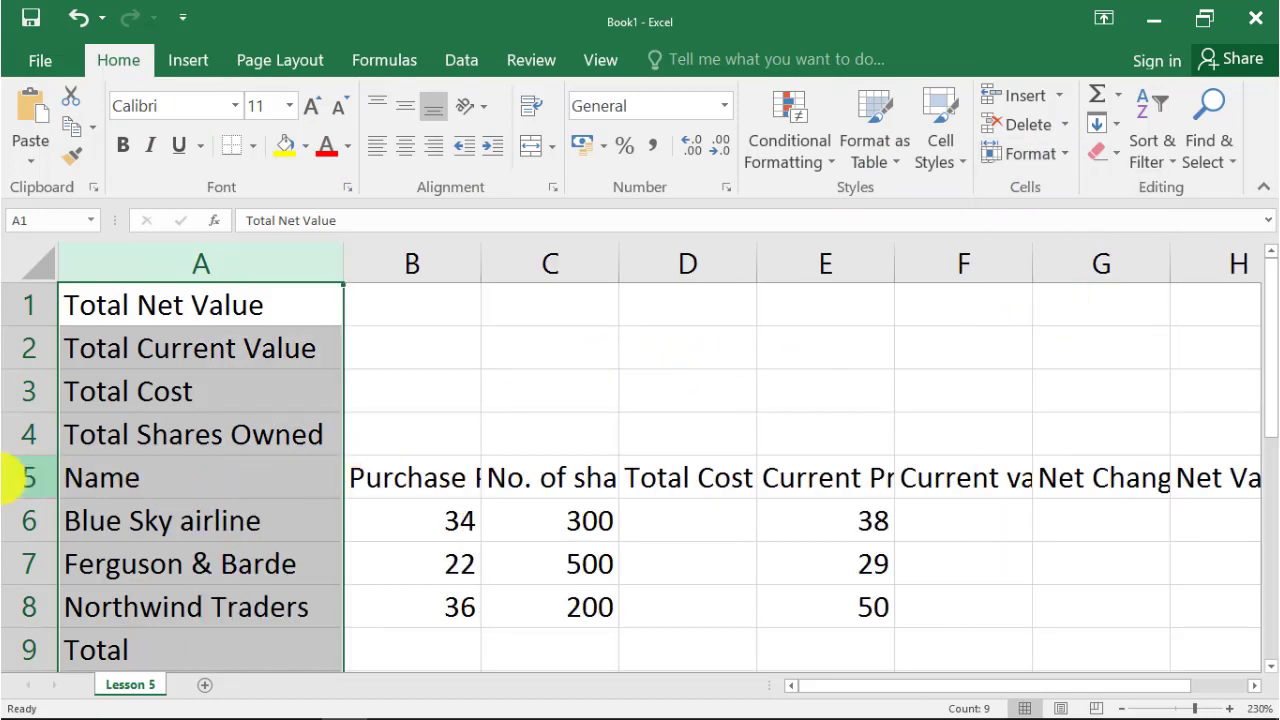
Wrap the row 5 headers and centre them horizontally and vertically, viewing at 180% zoom.
{"action": "left_click", "coordinate": [18, 478]}
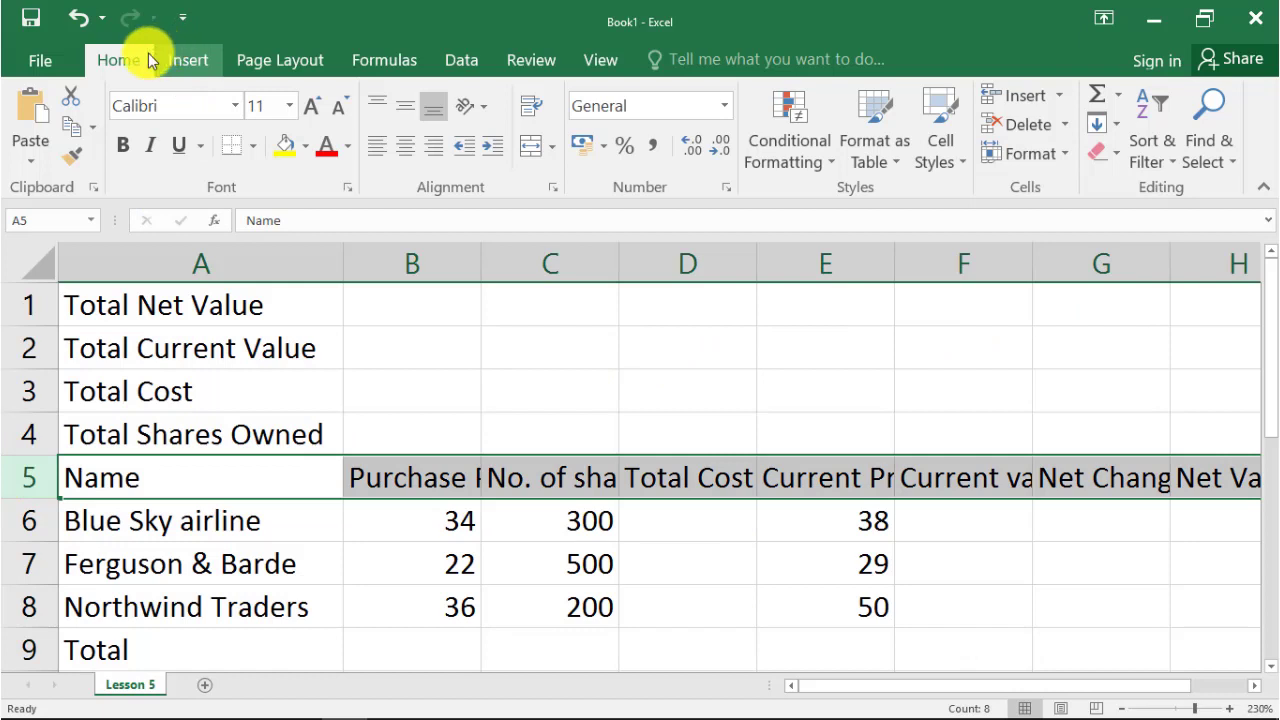
{"action": "left_click", "coordinate": [530, 106]}
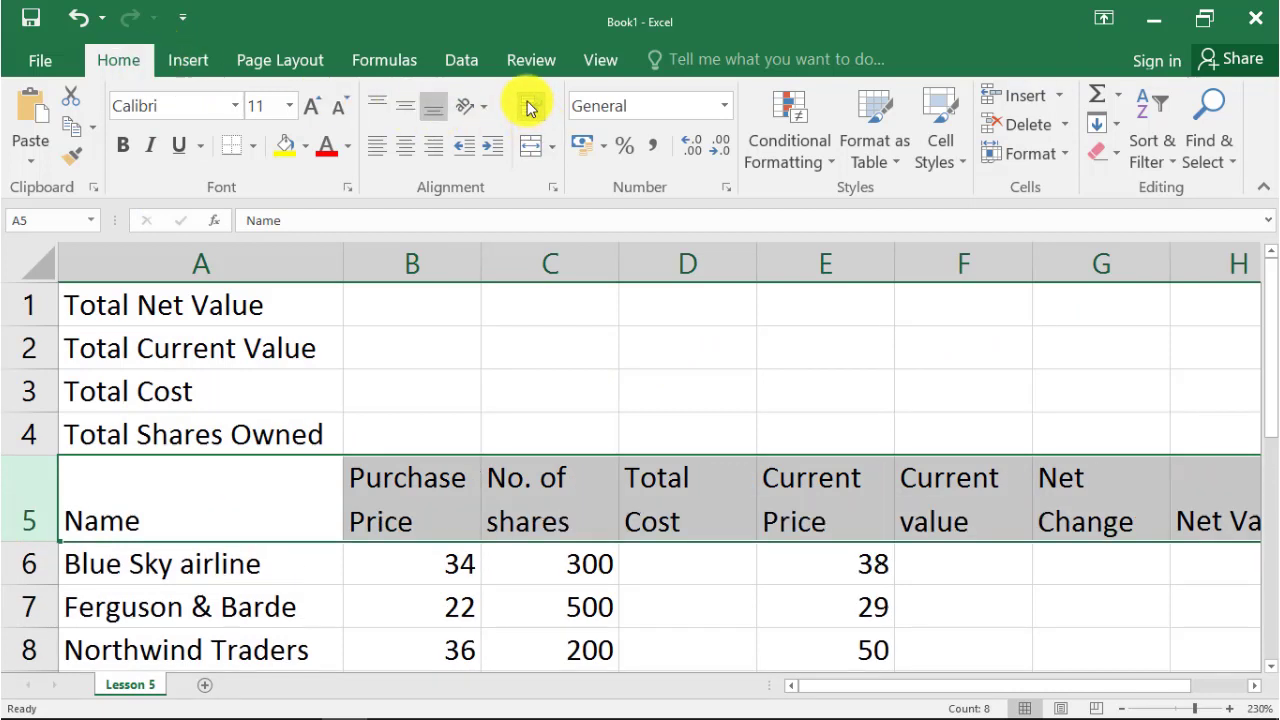
{"action": "left_click", "coordinate": [412, 147]}
{"action": "left_click", "coordinate": [408, 108]}
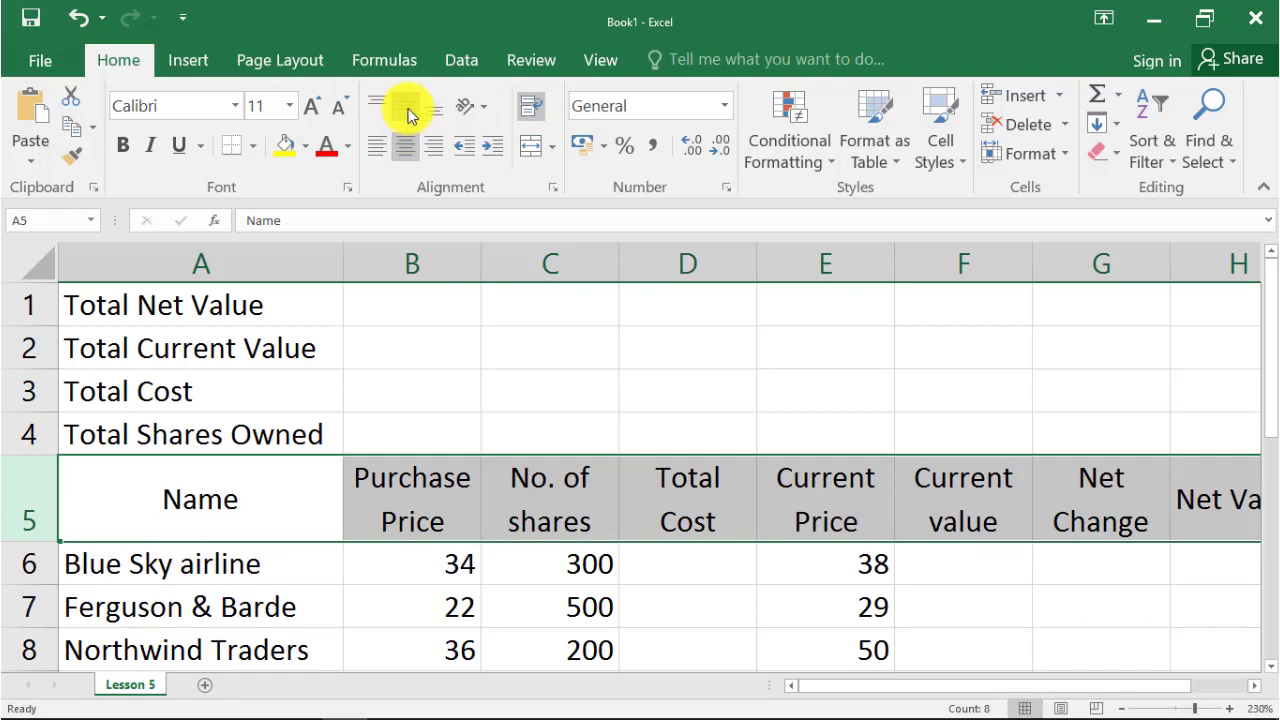
{"action": "left_click", "coordinate": [1122, 708]}
{"action": "left_click", "coordinate": [1122, 708]}
{"action": "left_click", "coordinate": [1122, 708]}
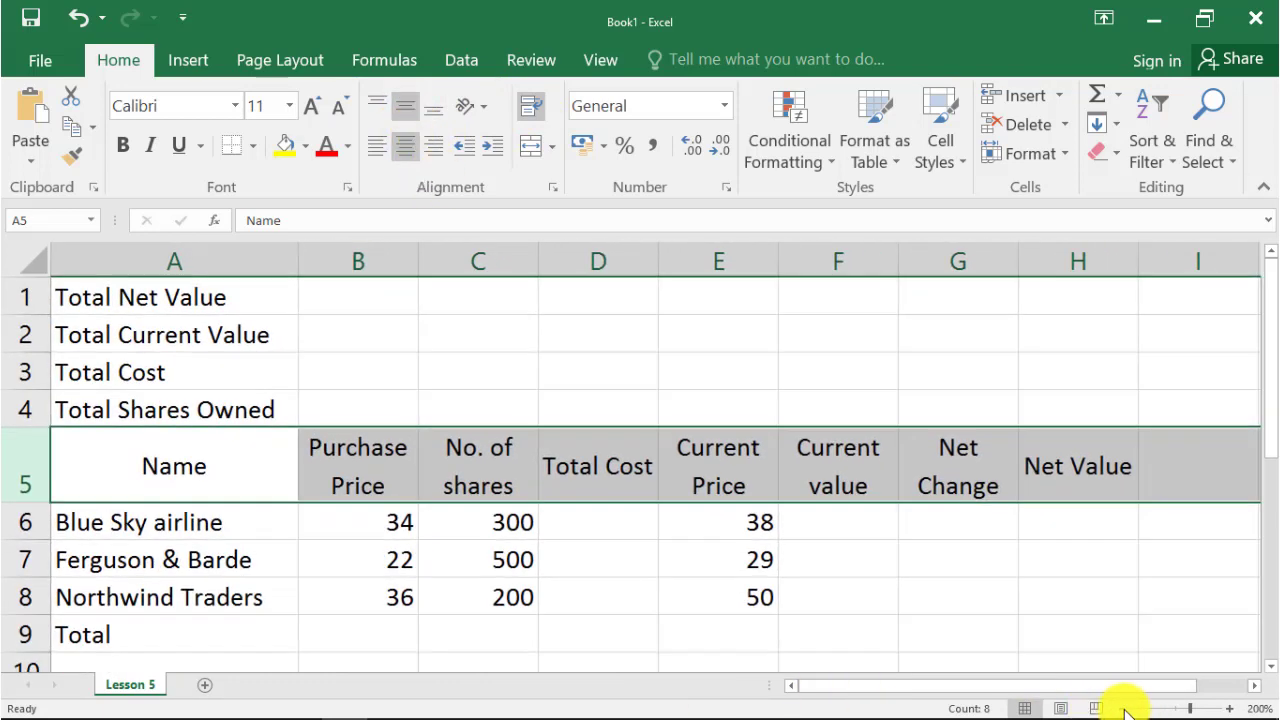
{"action": "left_click", "coordinate": [1122, 708]}
{"action": "left_click", "coordinate": [1122, 708]}
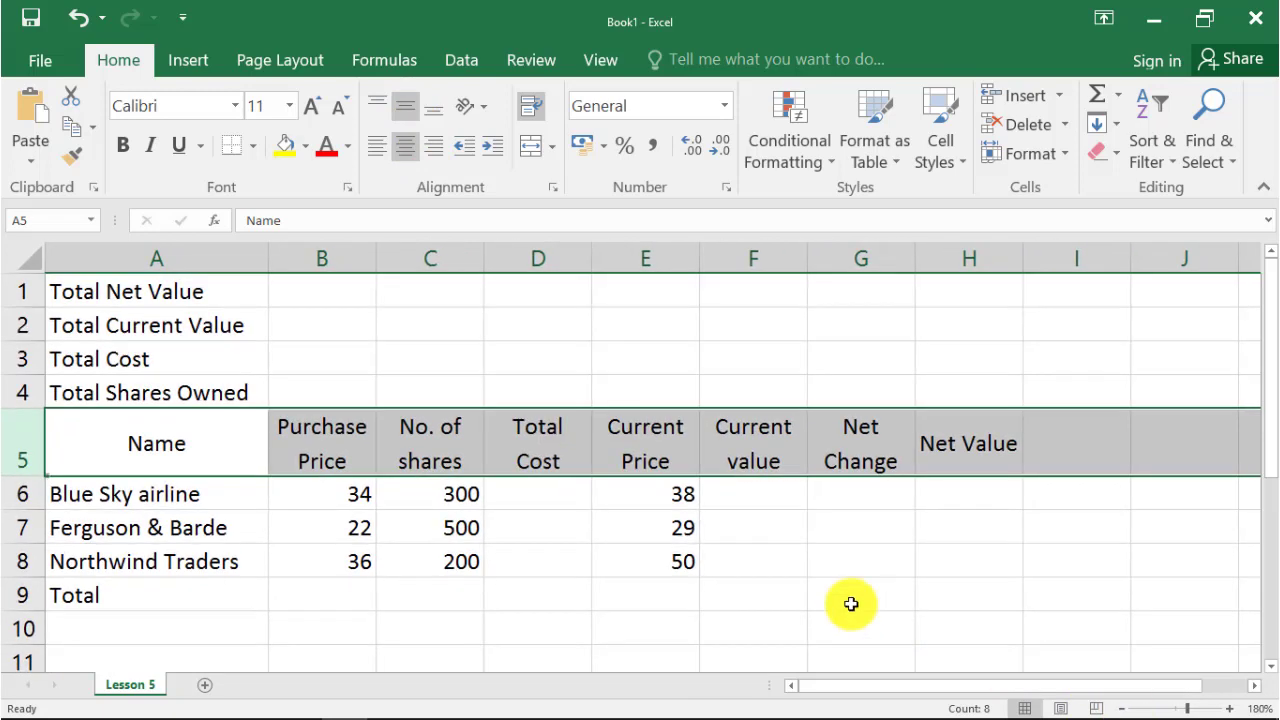
{"action": "left_click", "coordinate": [567, 508]}
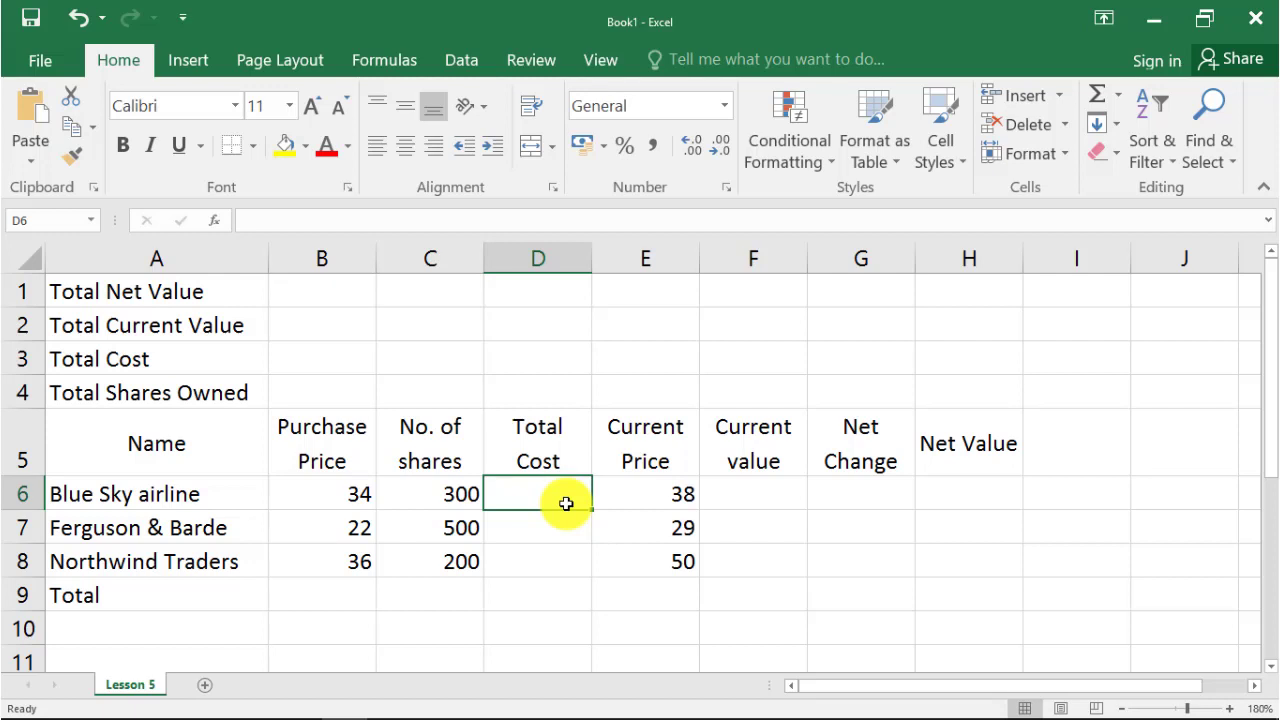
Enter =B6*C6 in D6 and fill it down to D8 (10200, 11000, 7200).
{"action": "type", "text": "="}
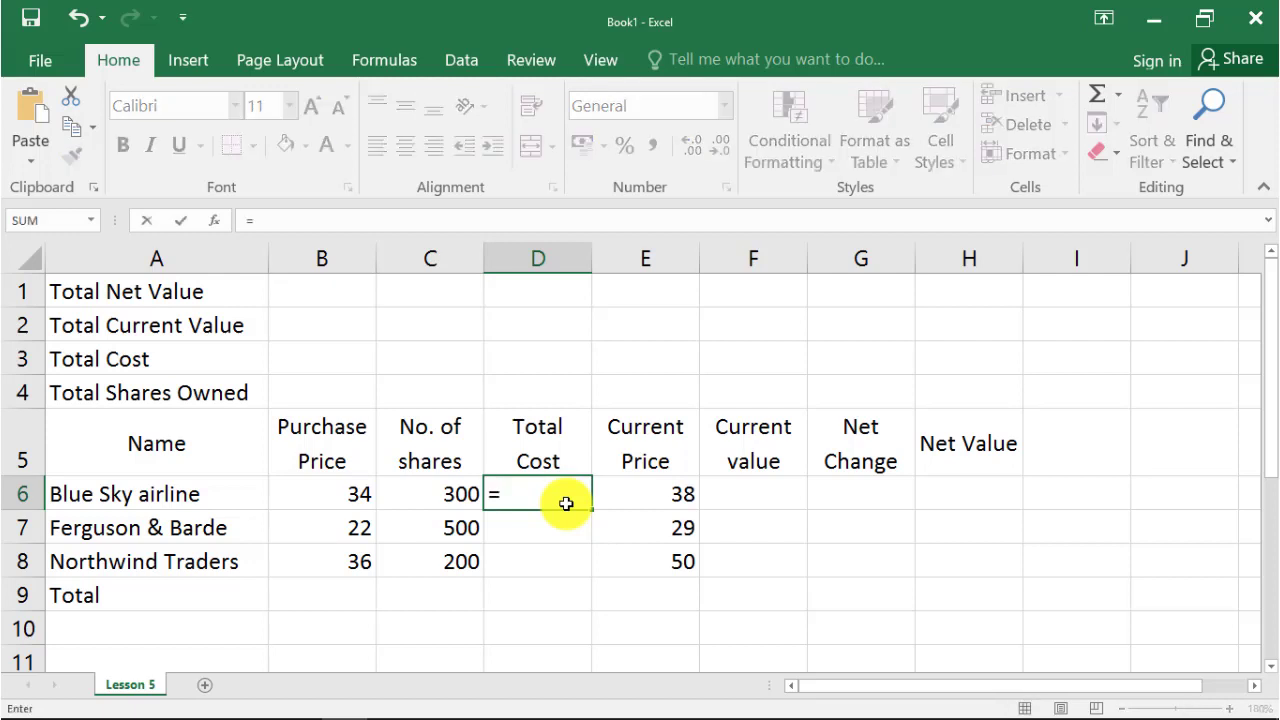
{"action": "left_click", "coordinate": [344, 494]}
{"action": "type", "text": "*"}
{"action": "left_click", "coordinate": [453, 499]}
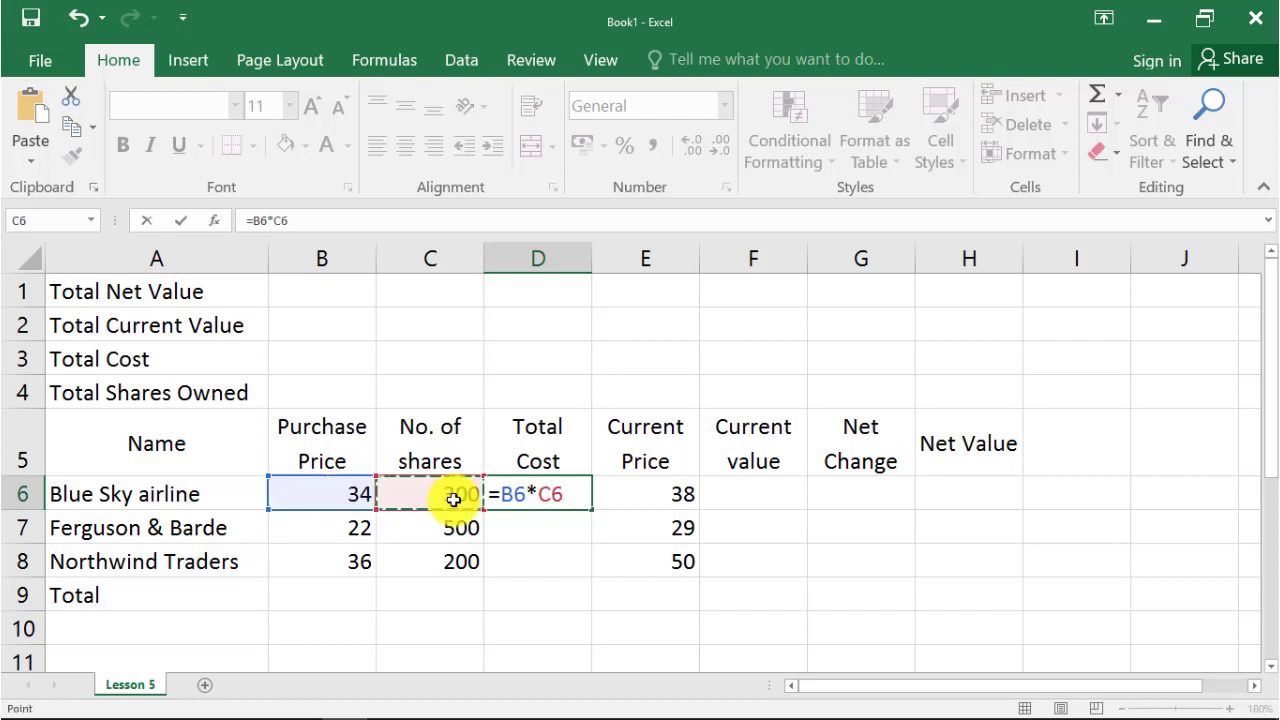
{"action": "key", "text": "Return"}
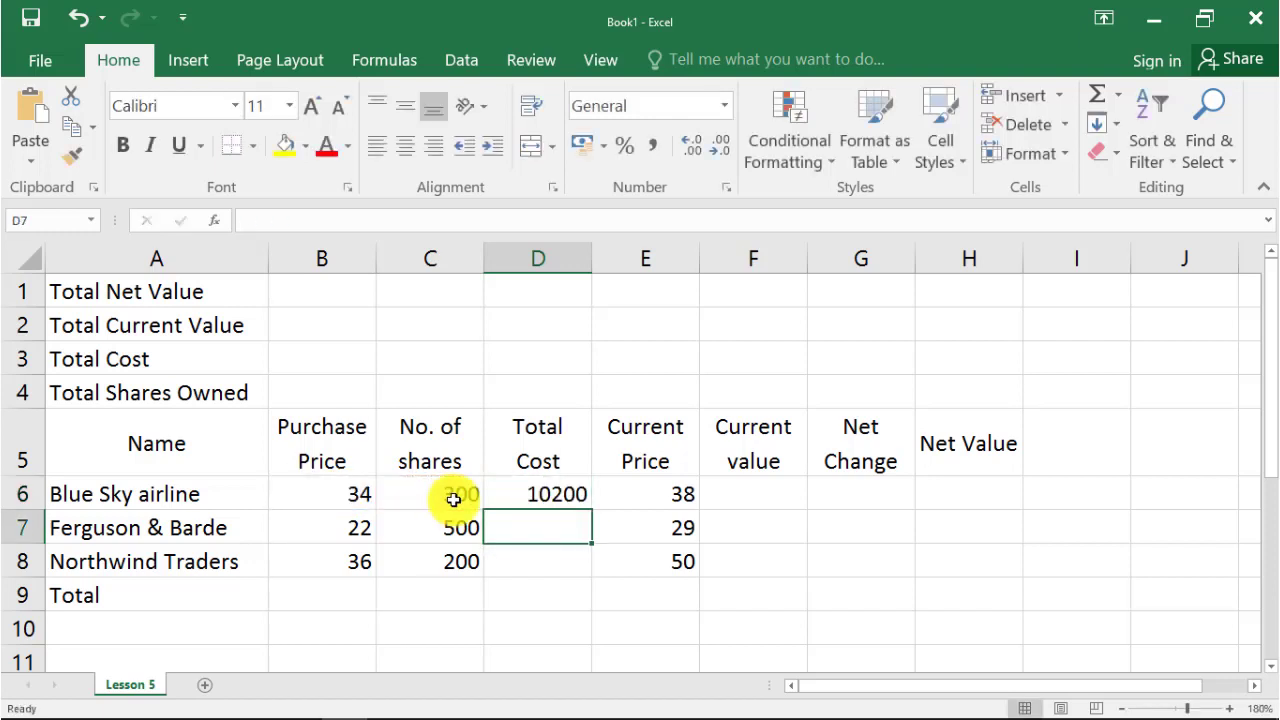
{"action": "left_click", "coordinate": [531, 492]}
{"action": "mouse_move", "coordinate": [590, 510]}
{"action": "left_mouse_down"}
{"action": "mouse_move", "coordinate": [586, 560]}
{"action": "mouse_move", "coordinate": [621, 546]}
{"action": "left_mouse_up"}
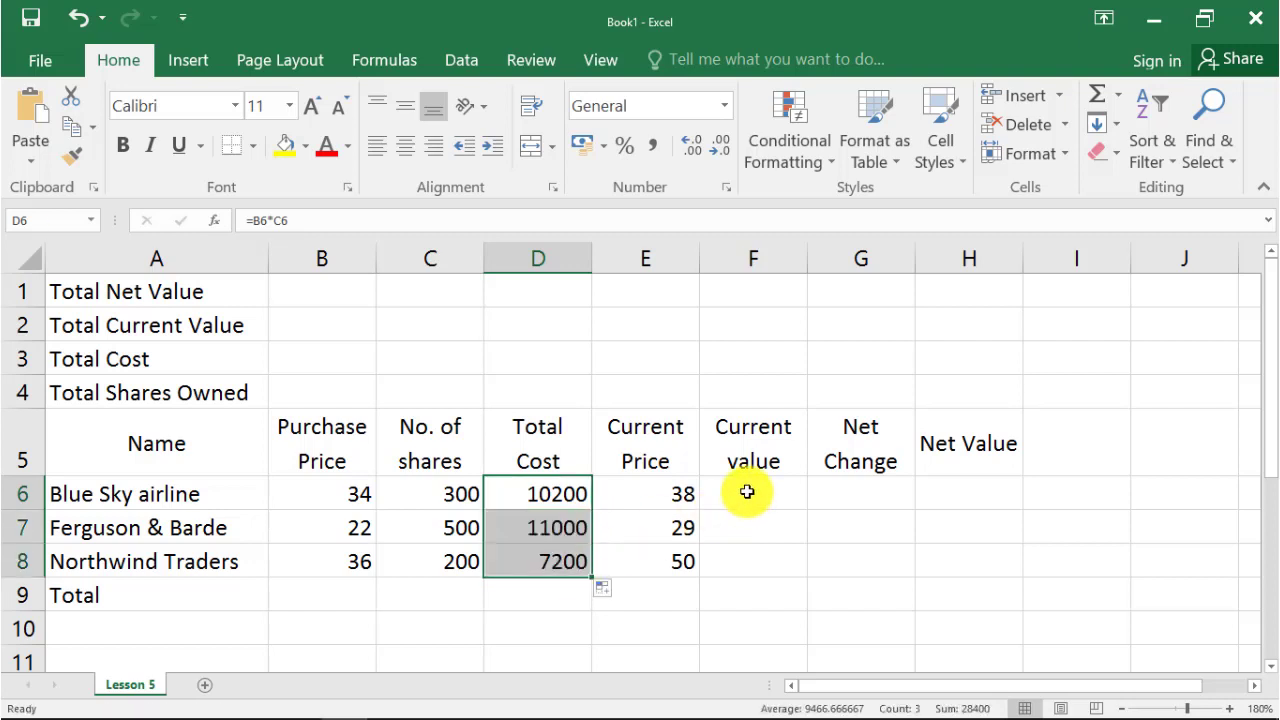
Enter =E6*C6 in F6 and fill it down to F8 (11400, 14500, 10000).
{"action": "left_click", "coordinate": [747, 491]}
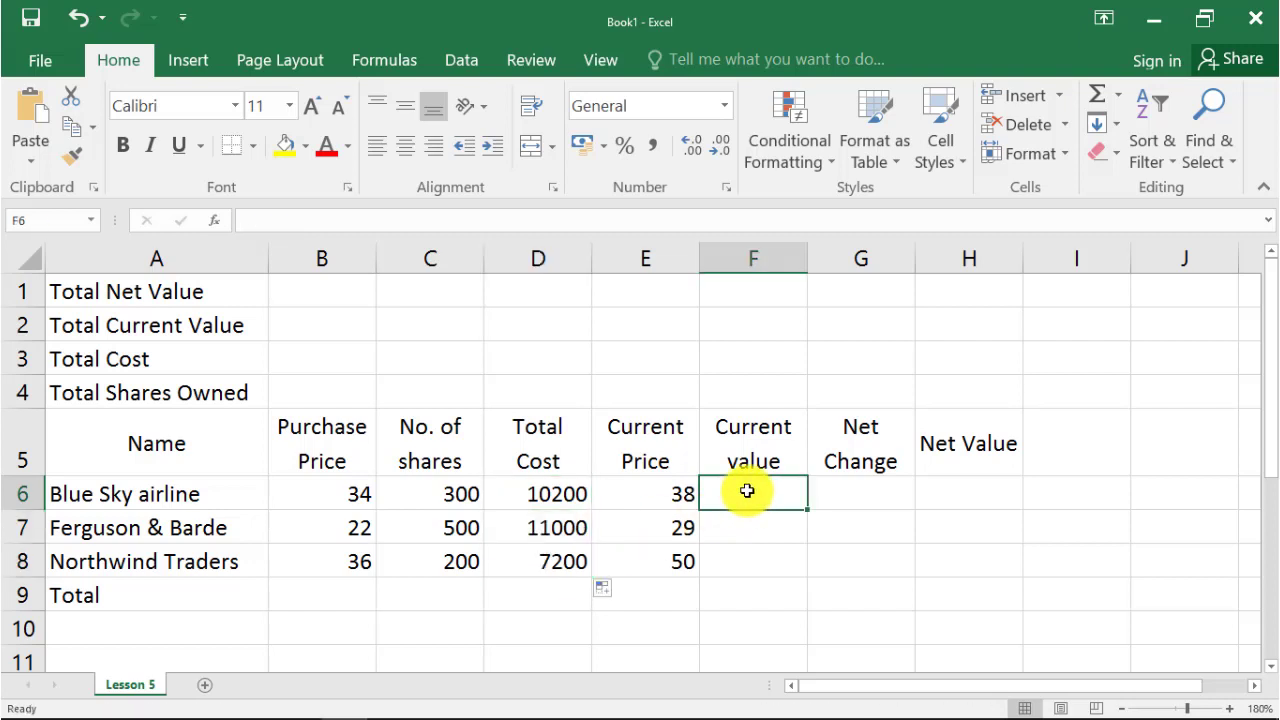
{"action": "type", "text": "="}
{"action": "left_click", "coordinate": [635, 492]}
{"action": "type", "text": "*"}
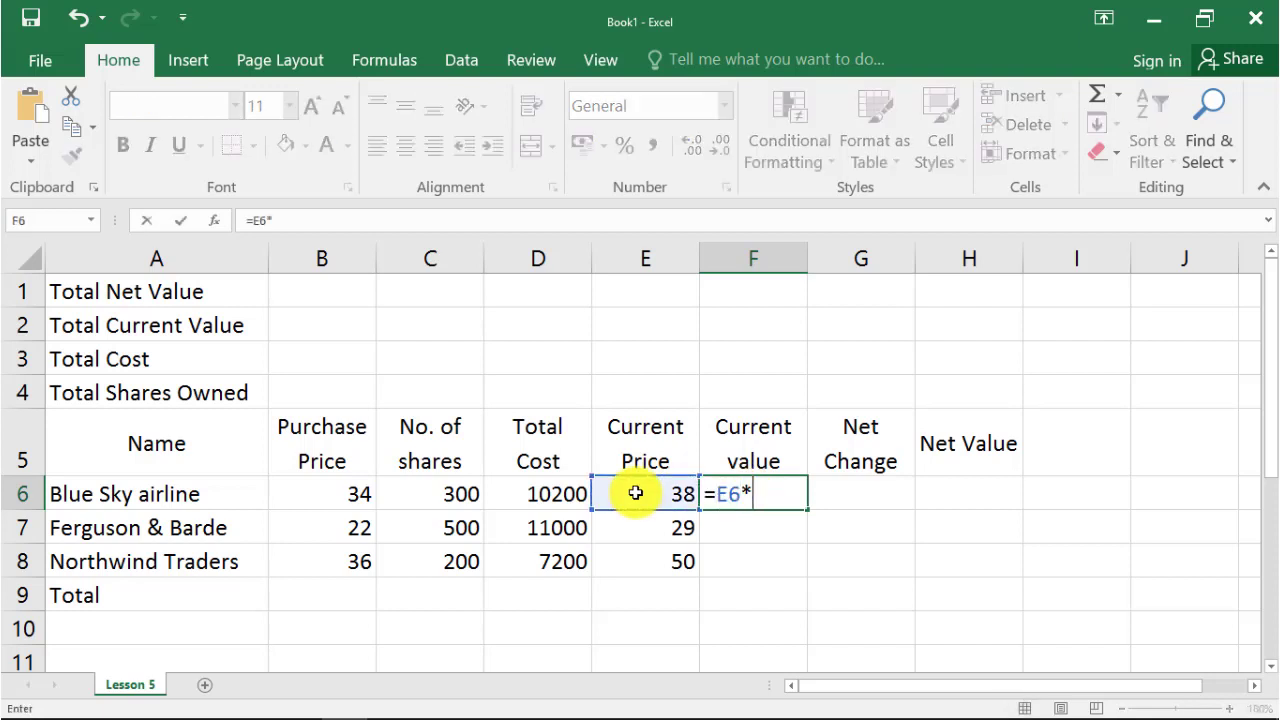
{"action": "left_click", "coordinate": [417, 493]}
{"action": "key", "text": "Return"}
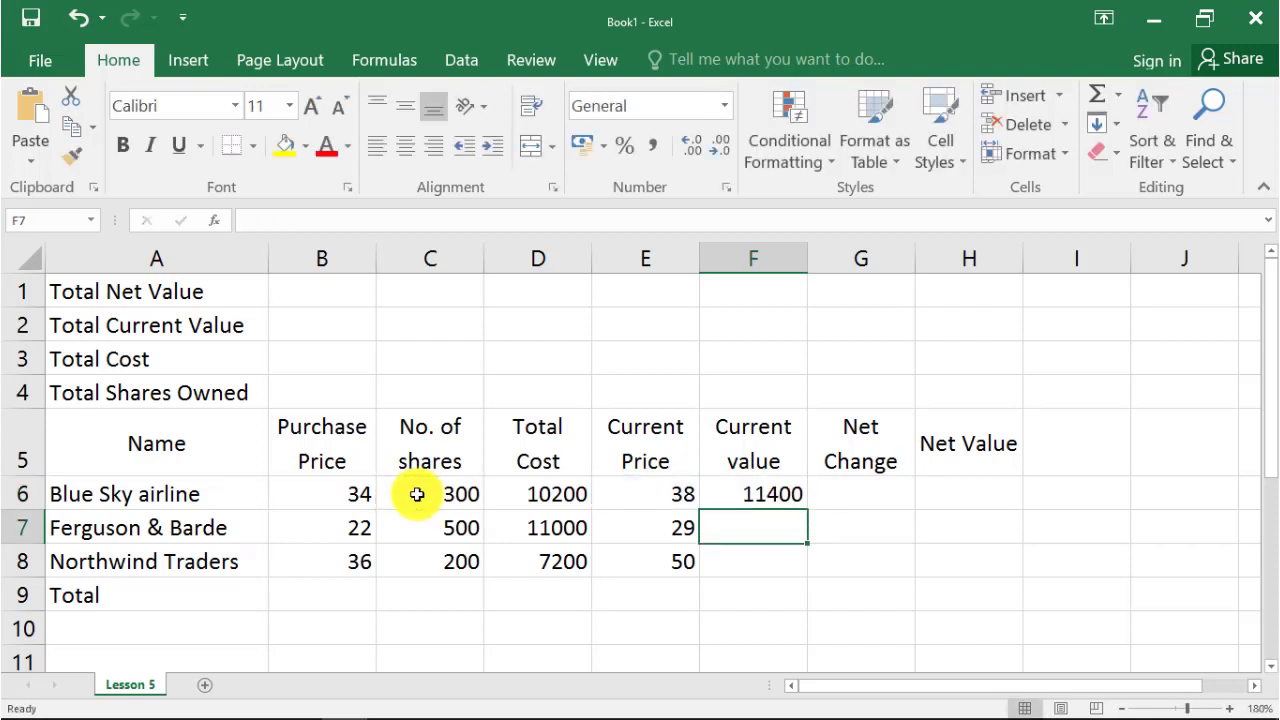
{"action": "left_click", "coordinate": [805, 500]}
{"action": "left_click_drag", "start_coordinate": [808, 505], "coordinate": [809, 570]}
Enter =(E6-B6)/B6*100 in G6 and fill it down to G8.
{"action": "left_click", "coordinate": [865, 489]}
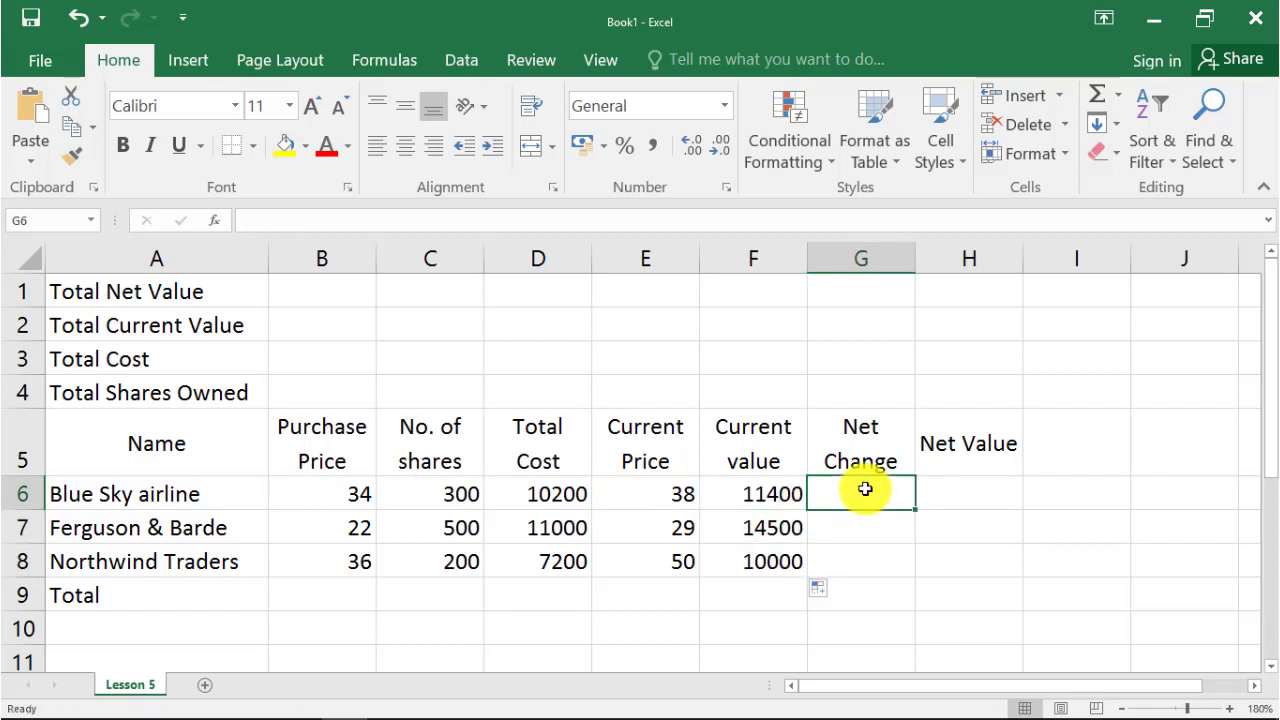
{"action": "type", "text": "="}
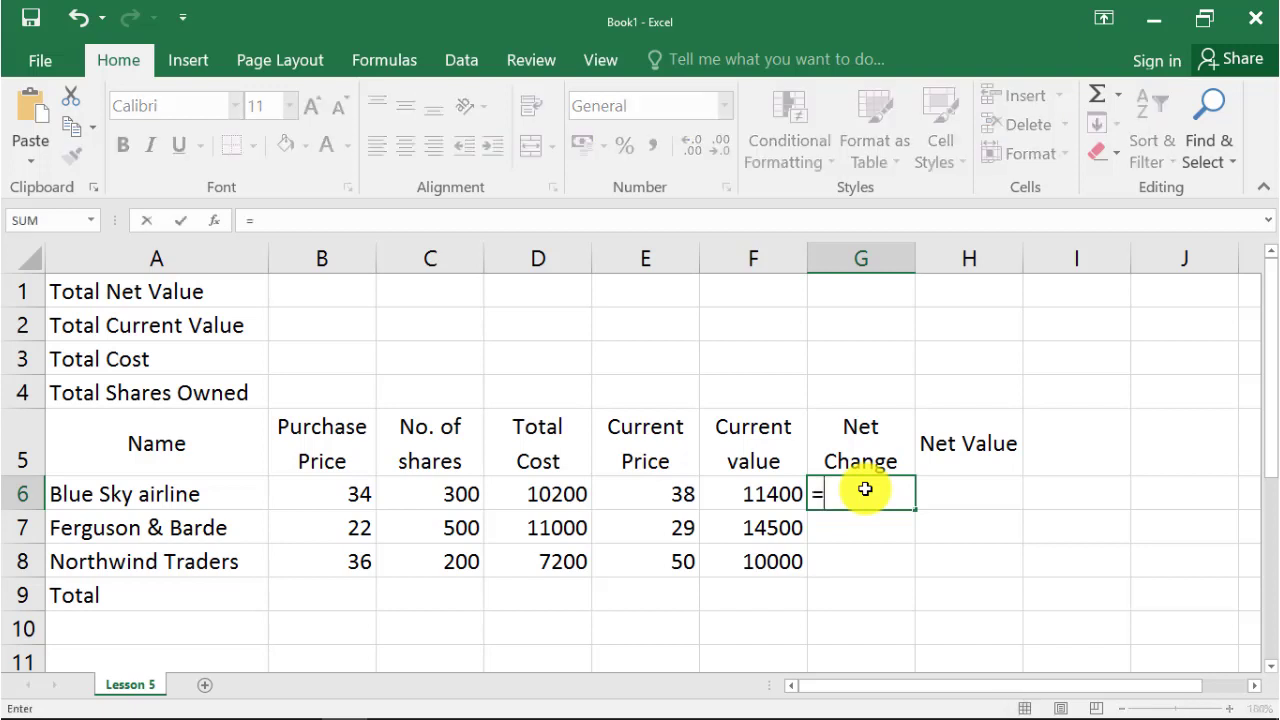
{"action": "type", "text": "("}
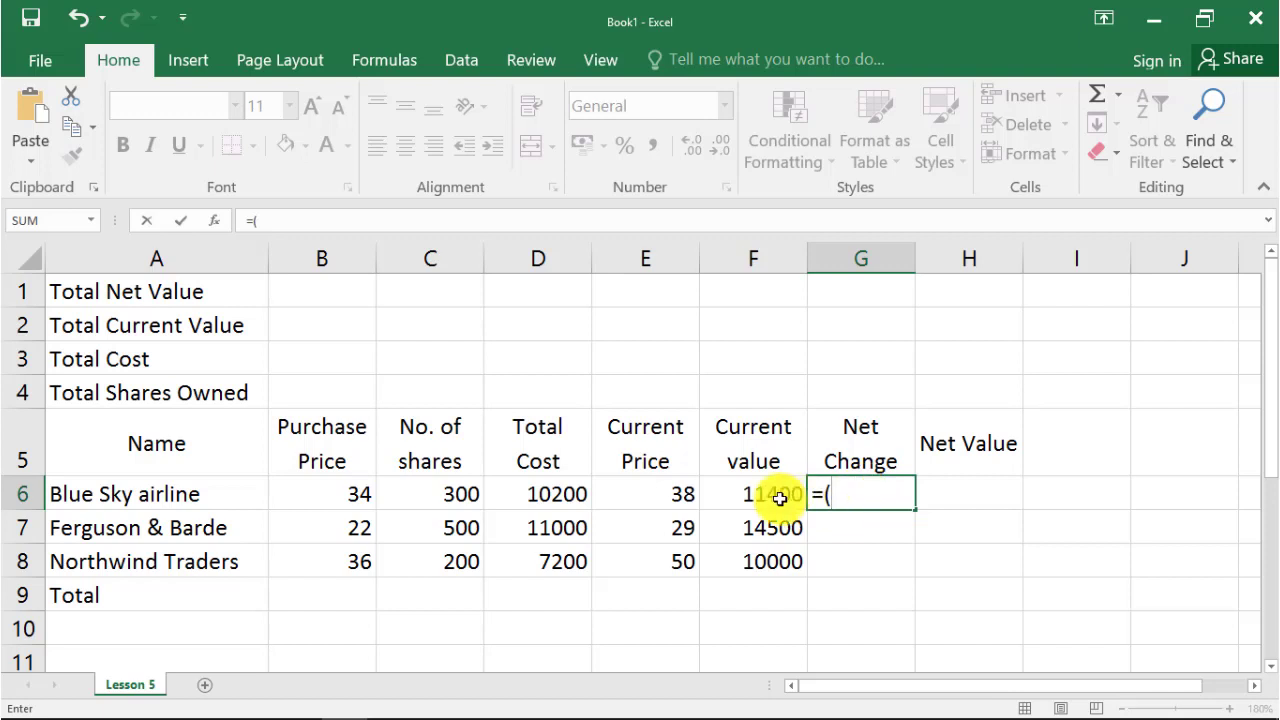
{"action": "left_click", "coordinate": [659, 493]}
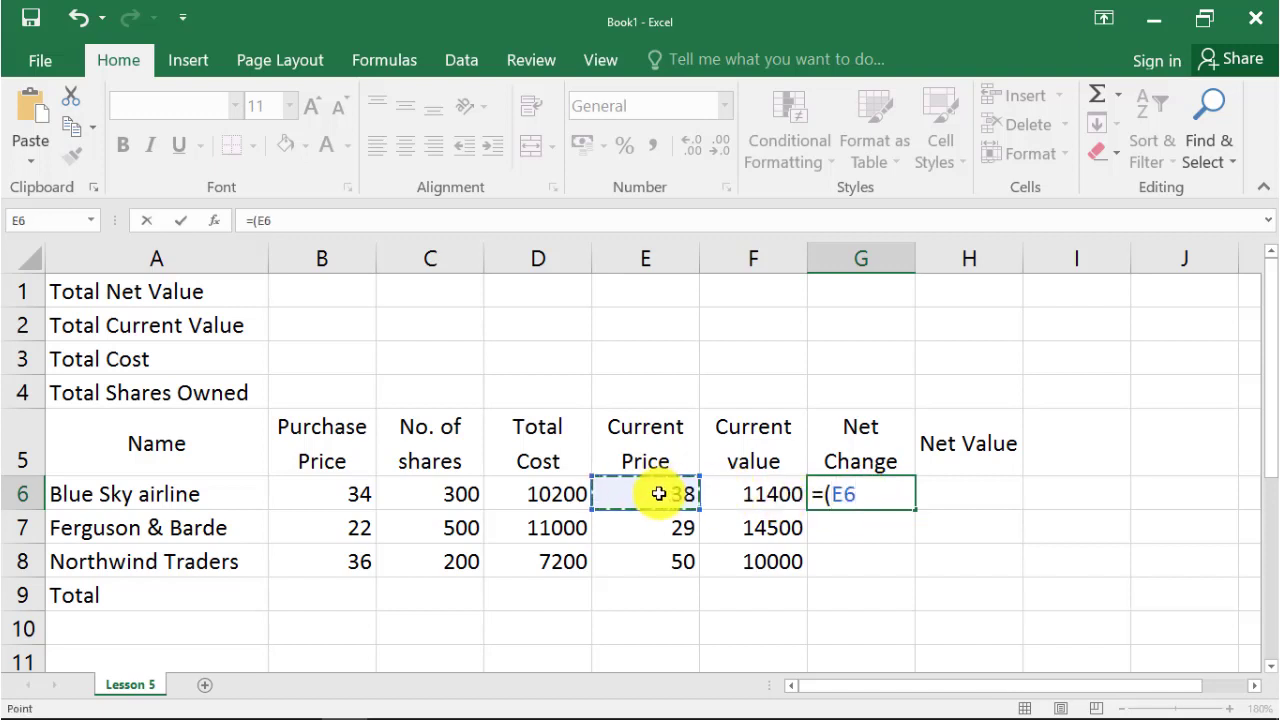
{"action": "type", "text": "-"}
{"action": "left_click", "coordinate": [347, 498]}
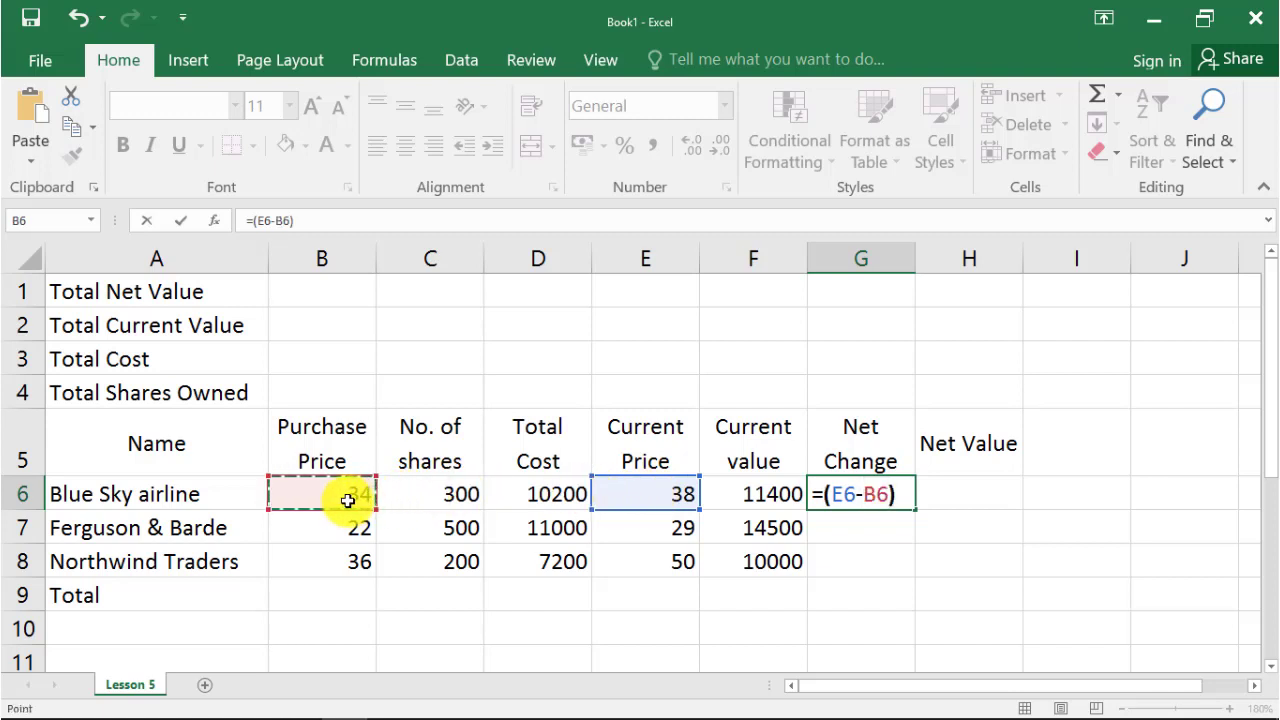
{"action": "type", "text": ")"}
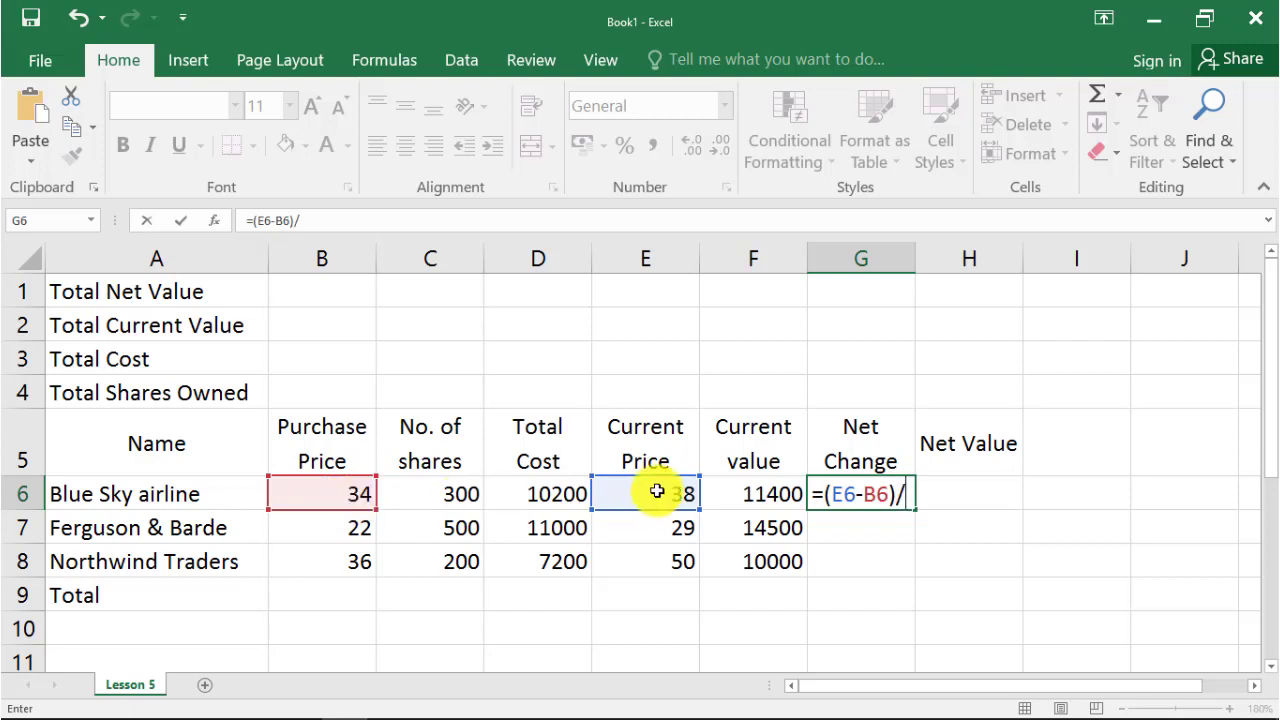
{"action": "left_click", "coordinate": [358, 498]}
{"action": "type", "text": "*"}
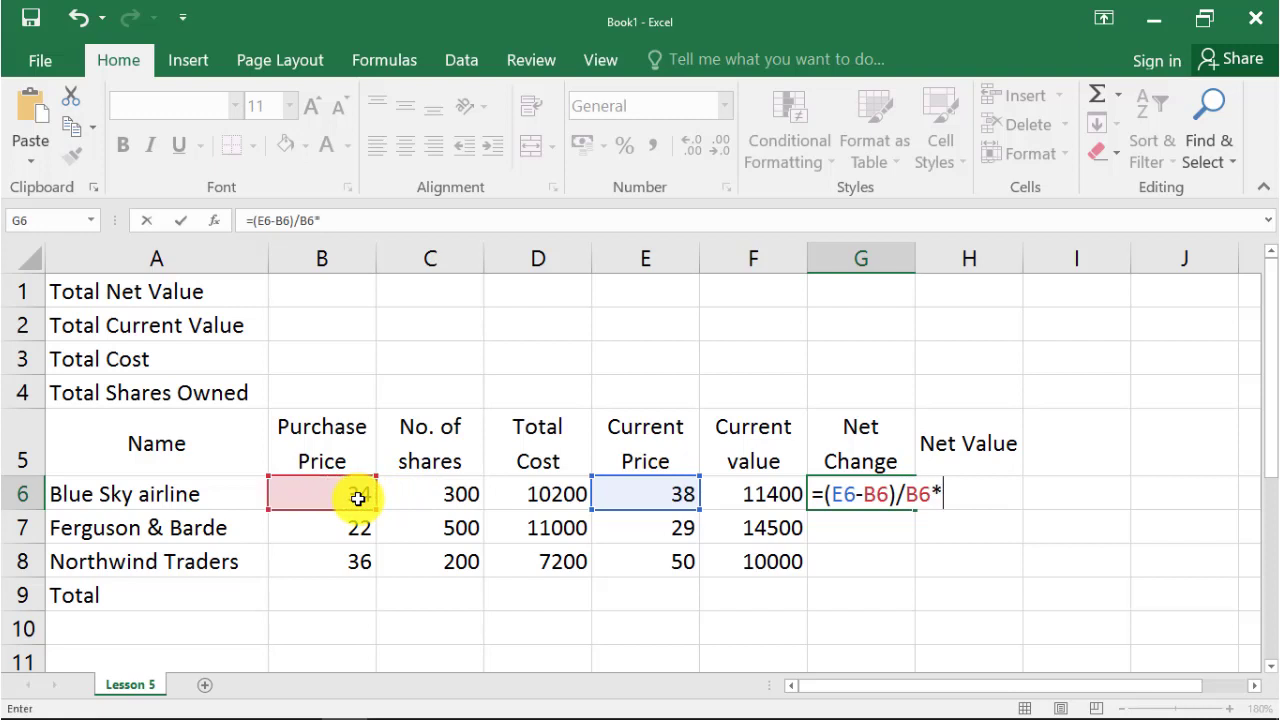
{"action": "type", "text": "100"}
{"action": "key", "text": "Return"}
{"action": "left_click", "coordinate": [877, 500]}
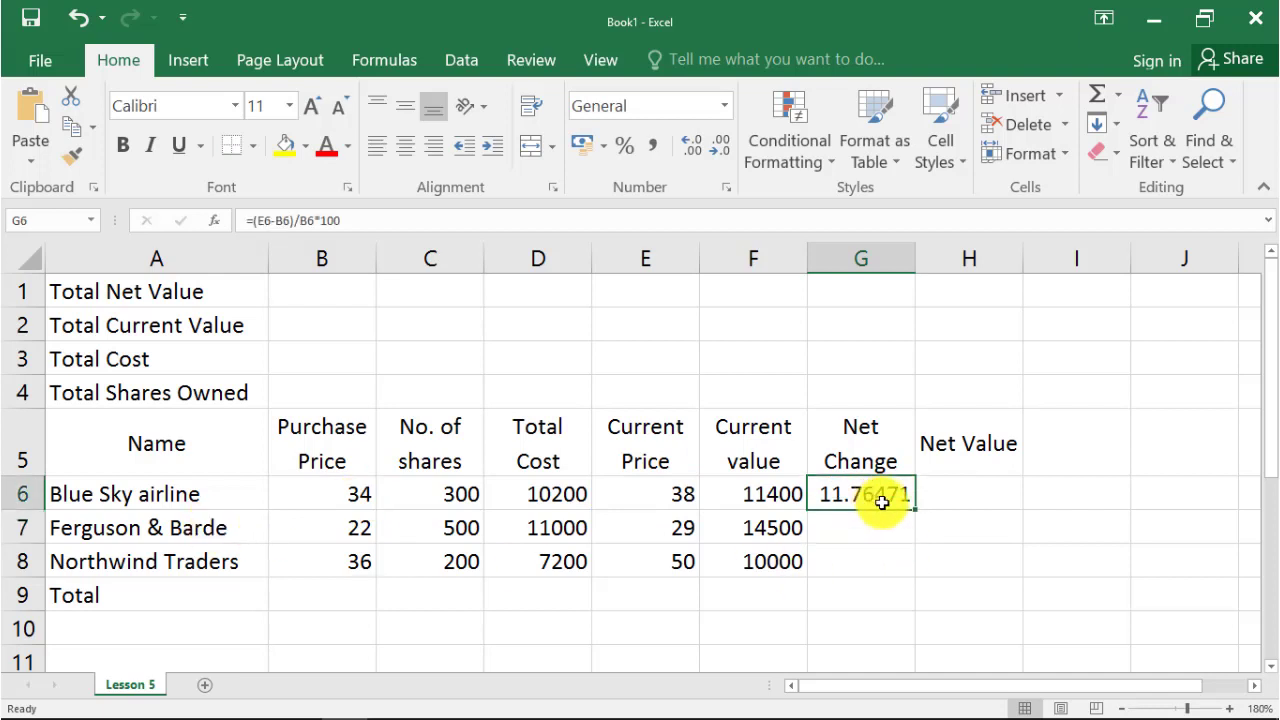
{"action": "left_click_drag", "start_coordinate": [913, 507], "coordinate": [905, 575]}
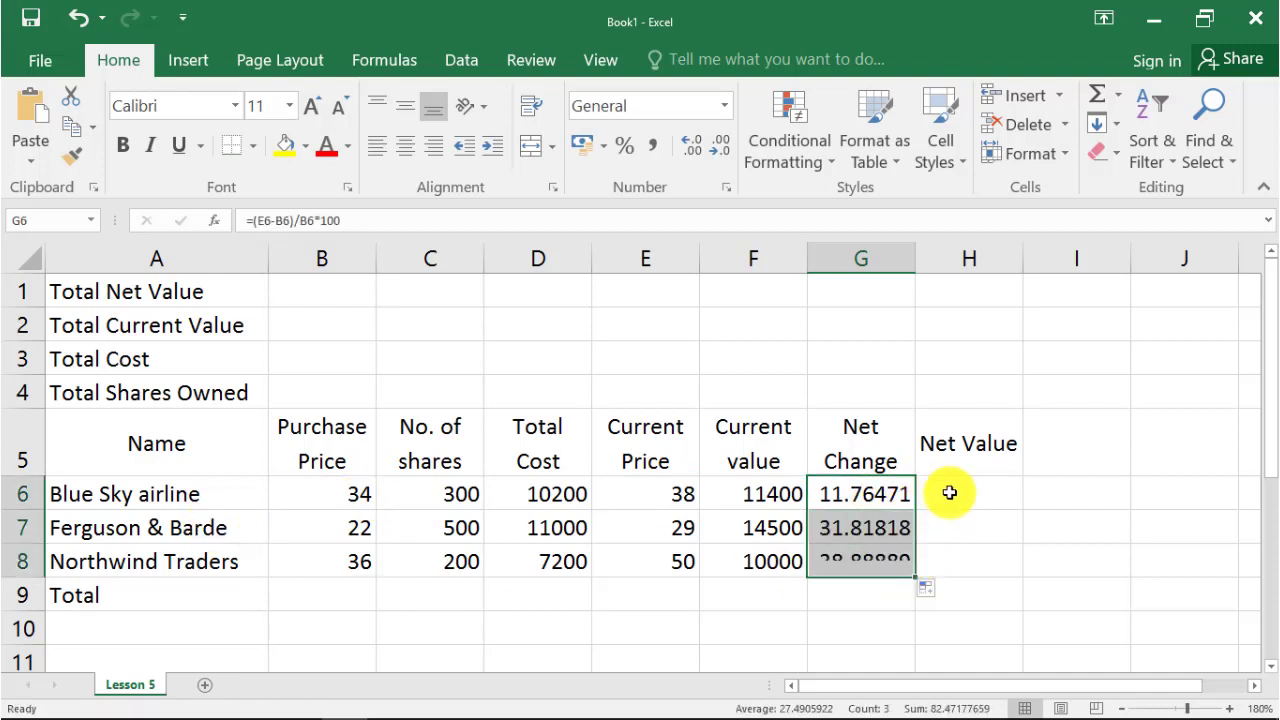
{"action": "left_click", "coordinate": [950, 492]}
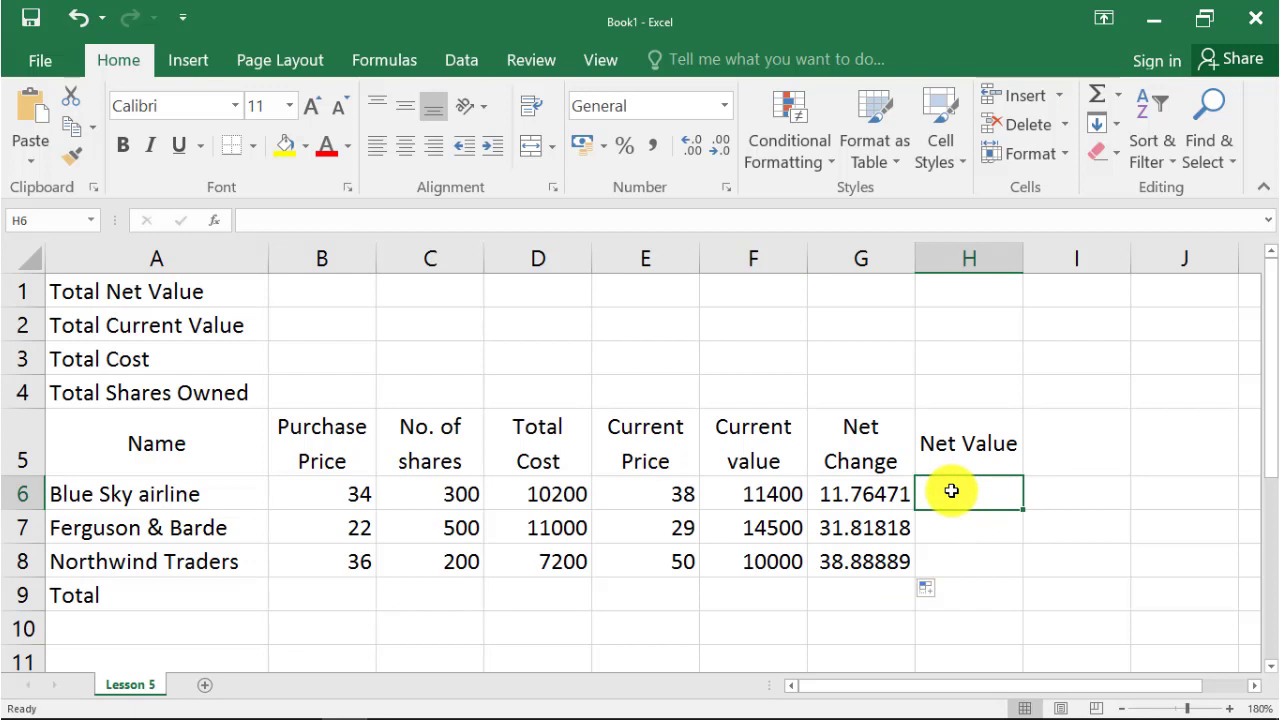
{"action": "type", "text": "="}
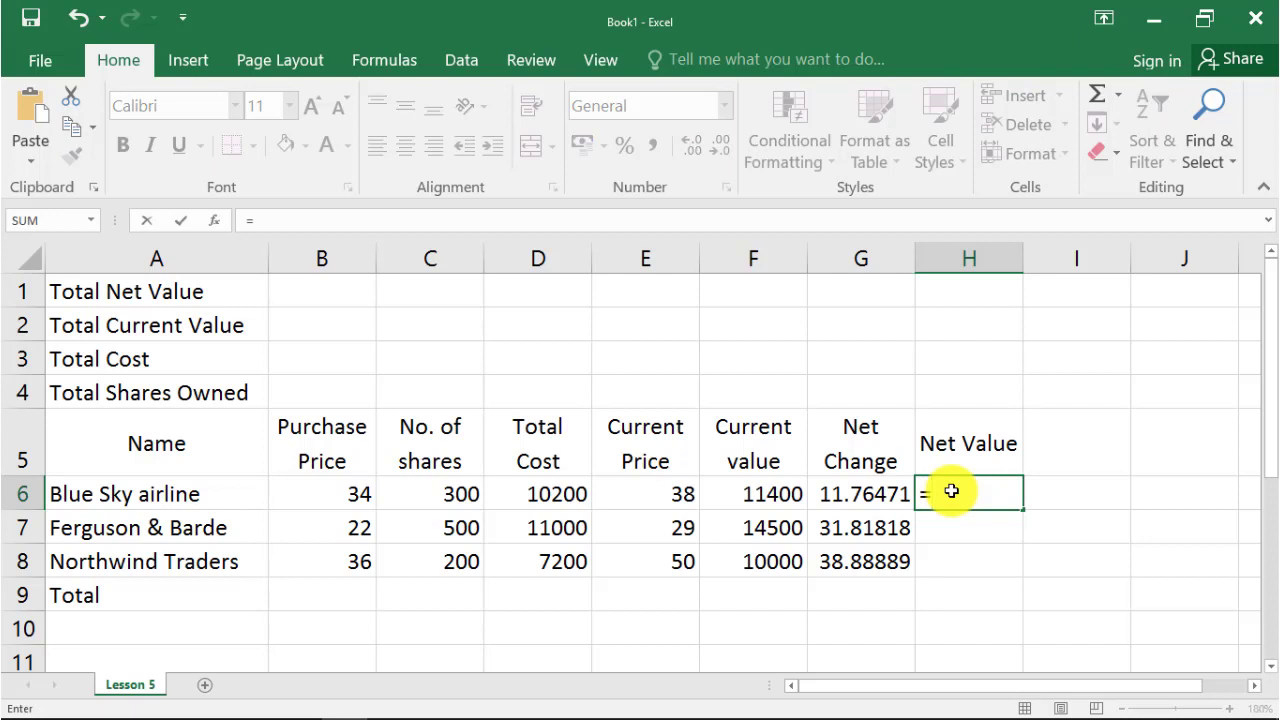
Complete =G6*D6 in H6 and fill it down to H8 (120000, 350000, 280000).
{"action": "left_click", "coordinate": [889, 497]}
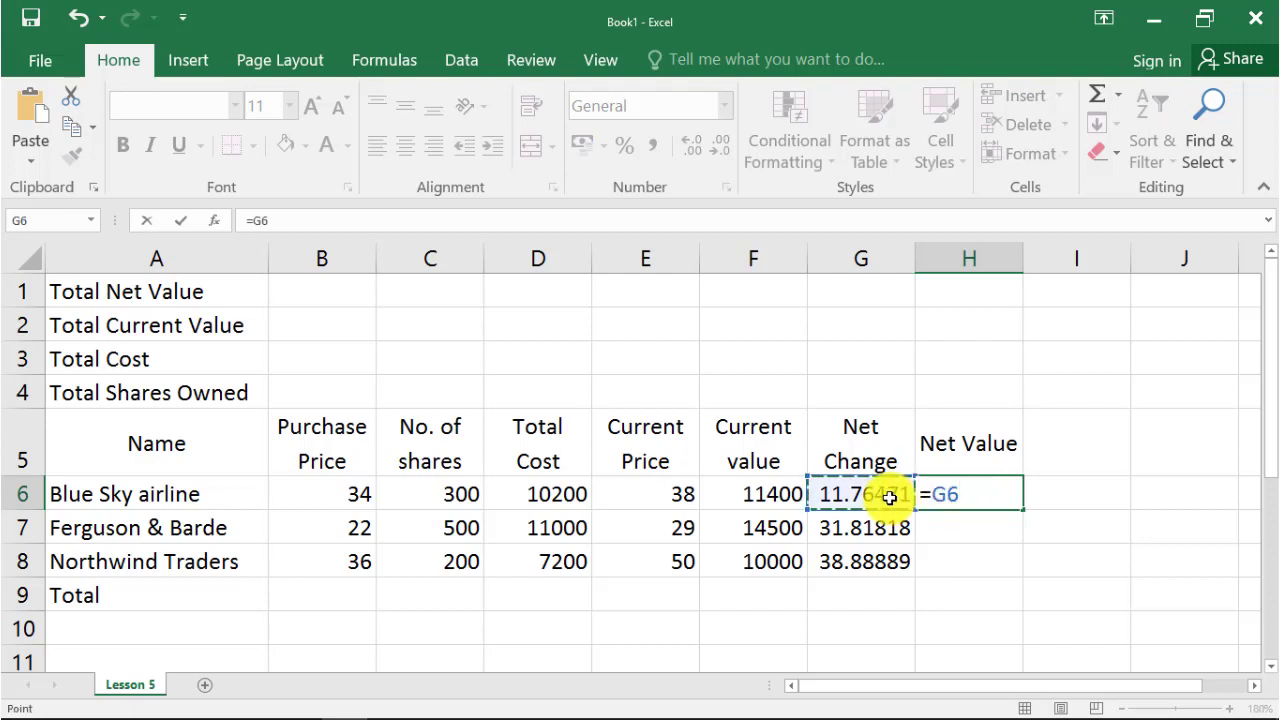
{"action": "type", "text": "*"}
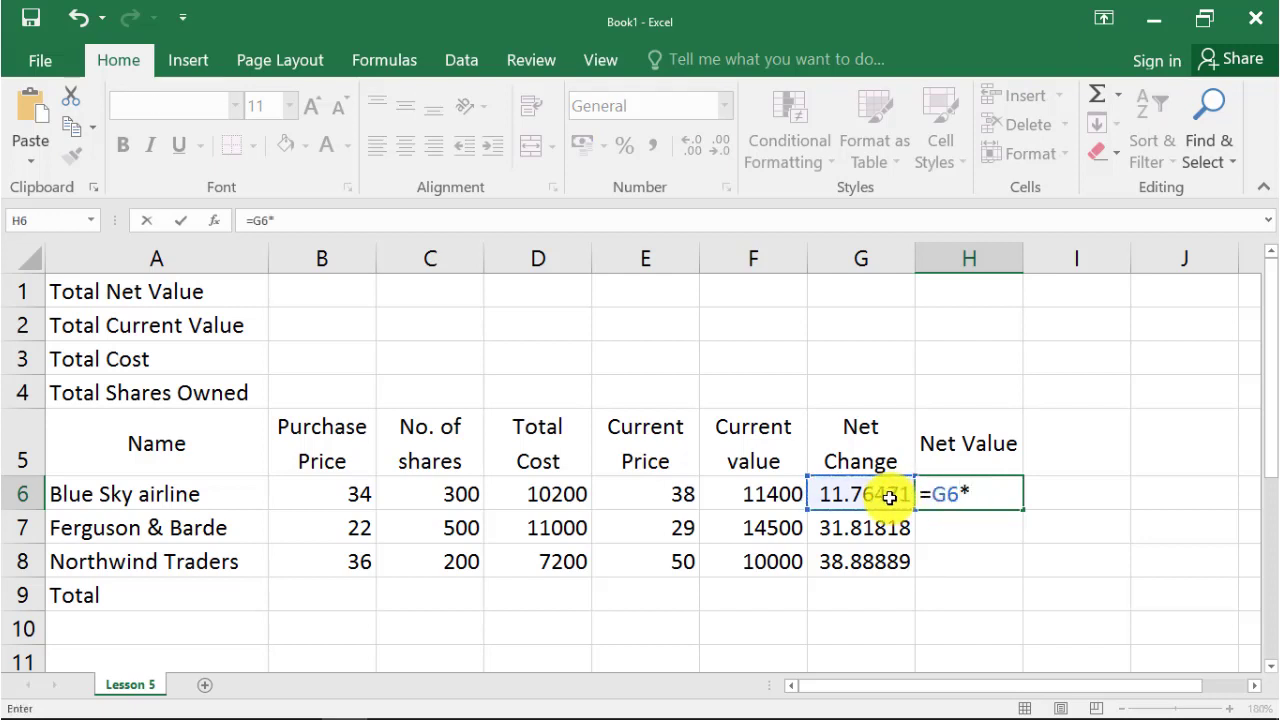
{"action": "left_click", "coordinate": [533, 487]}
{"action": "key", "text": "Return"}
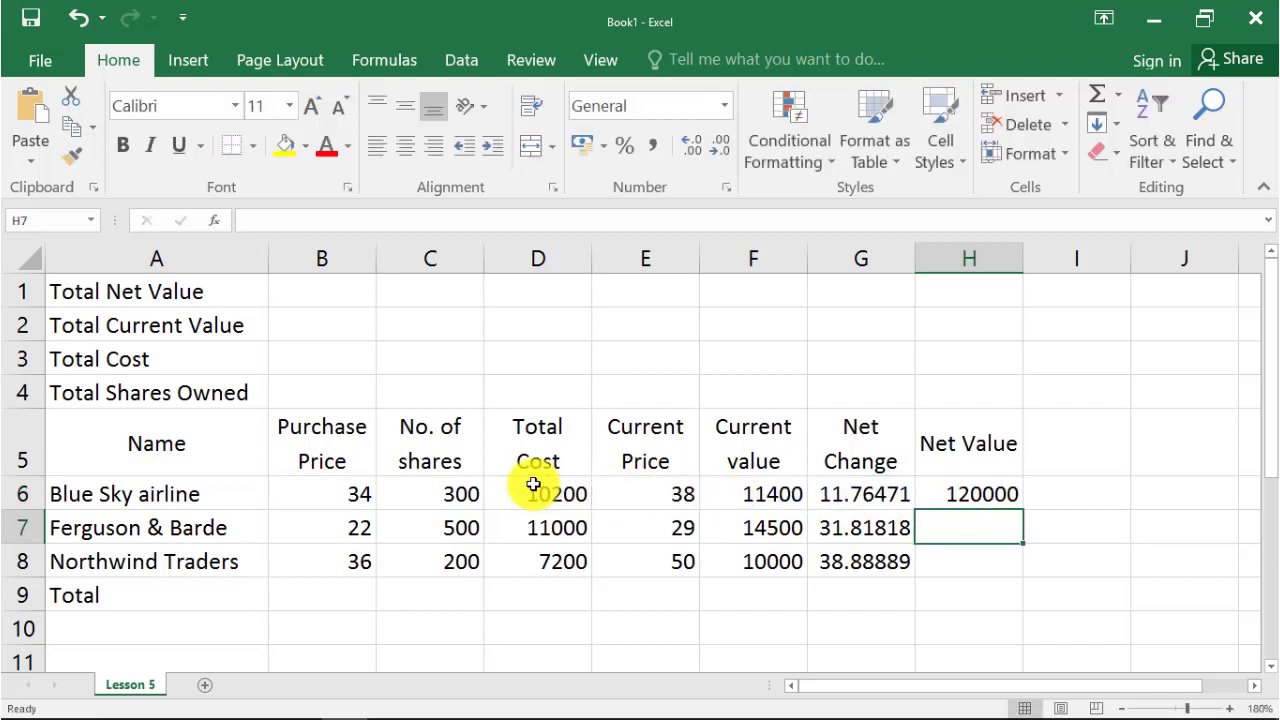
{"action": "left_click", "coordinate": [997, 494]}
{"action": "left_click_drag", "start_coordinate": [1020, 508], "coordinate": [1015, 572]}
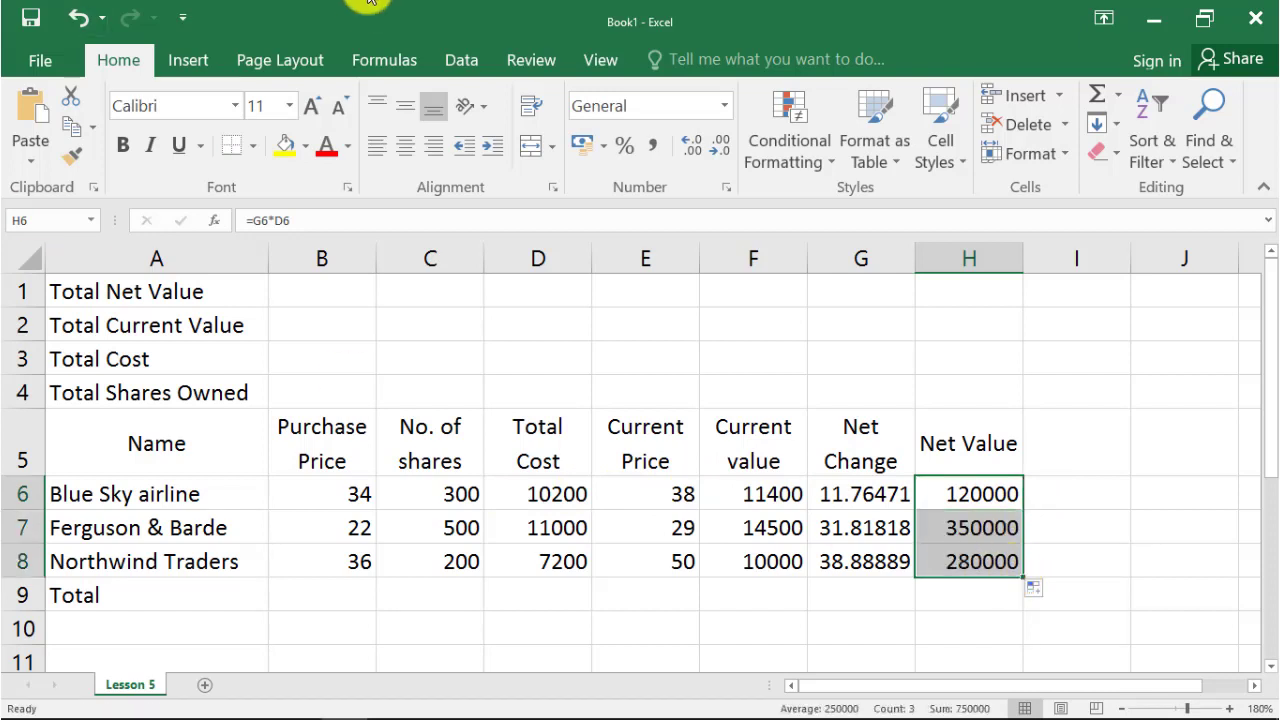
AutoSum B6:H9 so row 9 totals each column, ending at 750000 for Net Value.
{"action": "left_click_drag", "start_coordinate": [329, 498], "coordinate": [975, 598]}
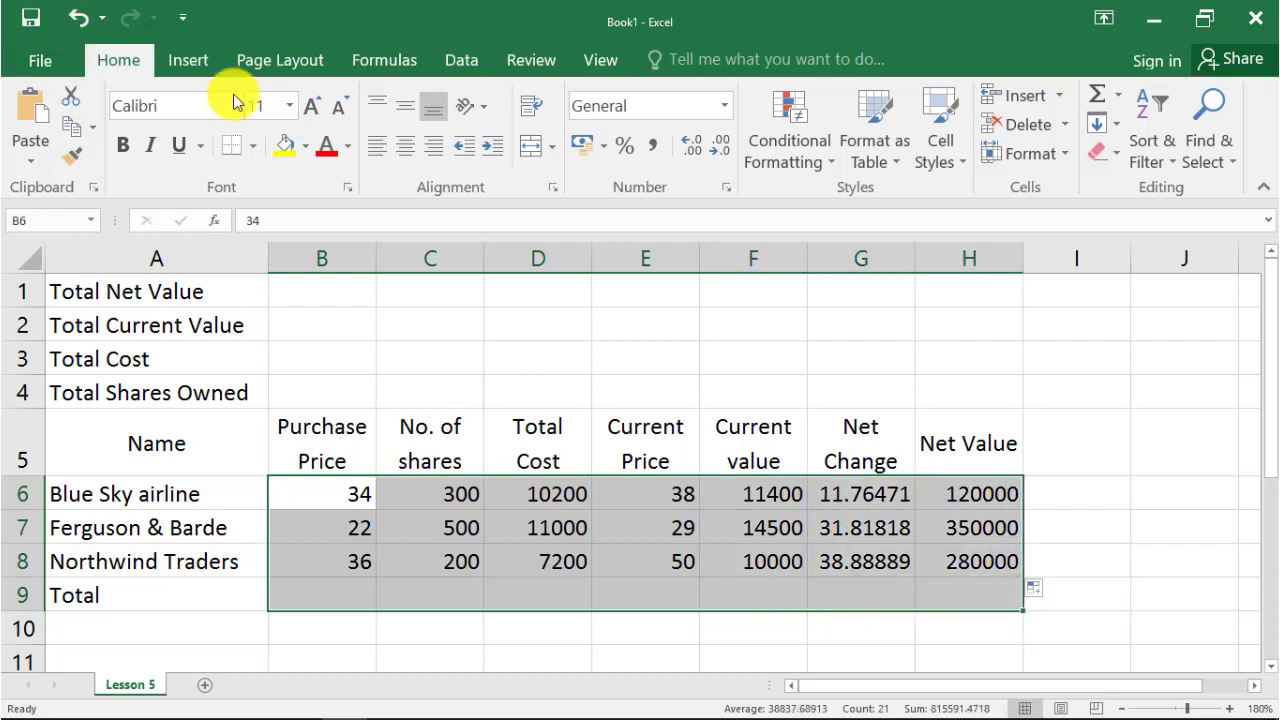
{"action": "left_click", "coordinate": [1101, 97]}
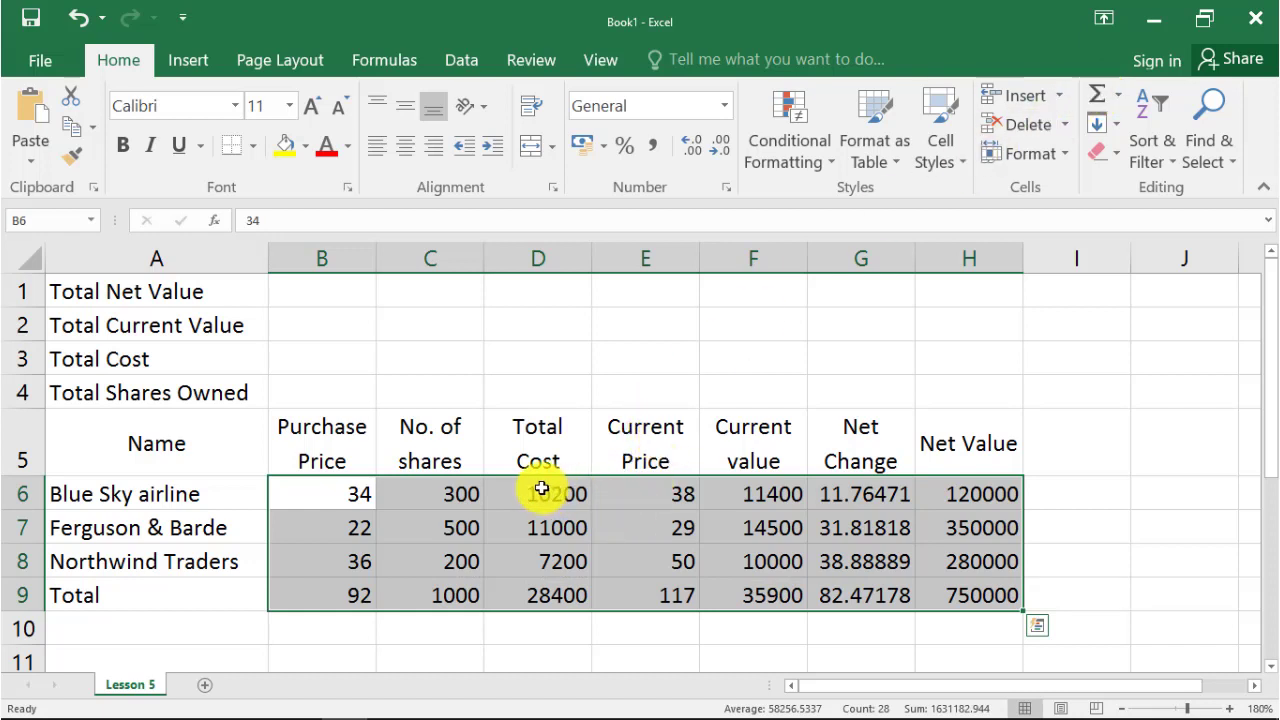
{"action": "left_click_drag", "start_coordinate": [541, 488], "coordinate": [541, 599]}
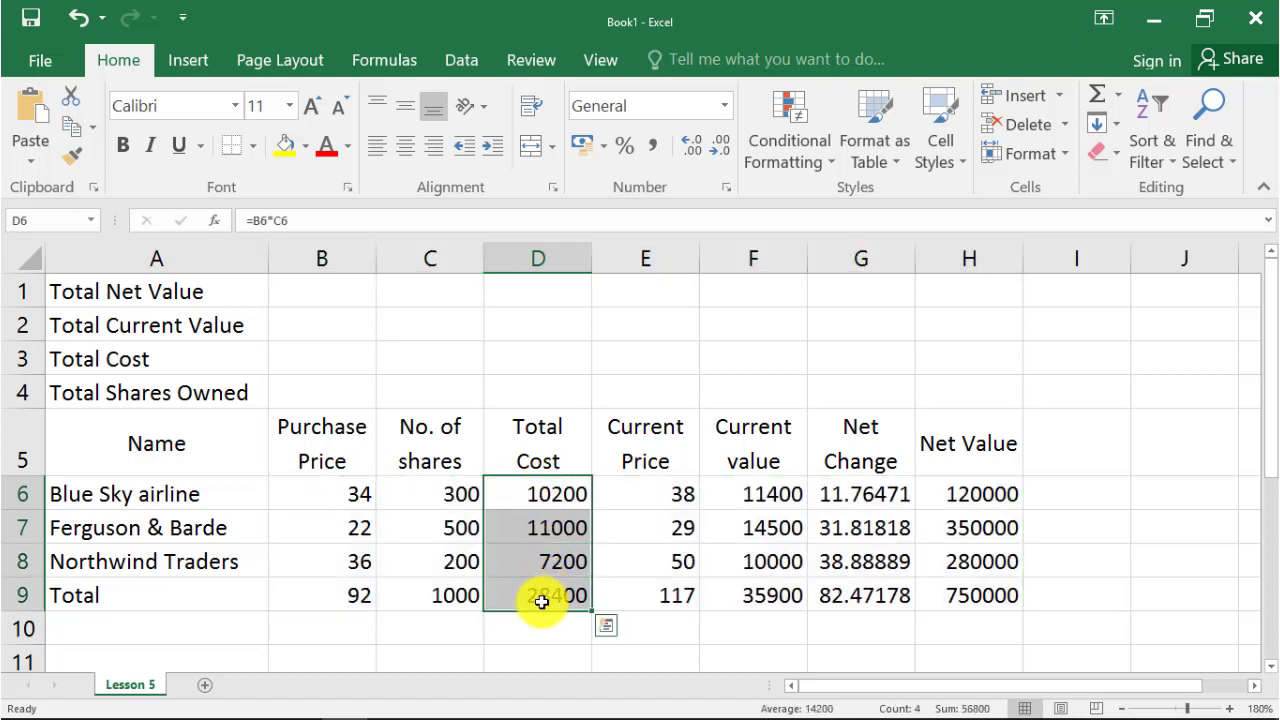
{"action": "left_click_drag", "start_coordinate": [760, 494], "coordinate": [763, 598]}
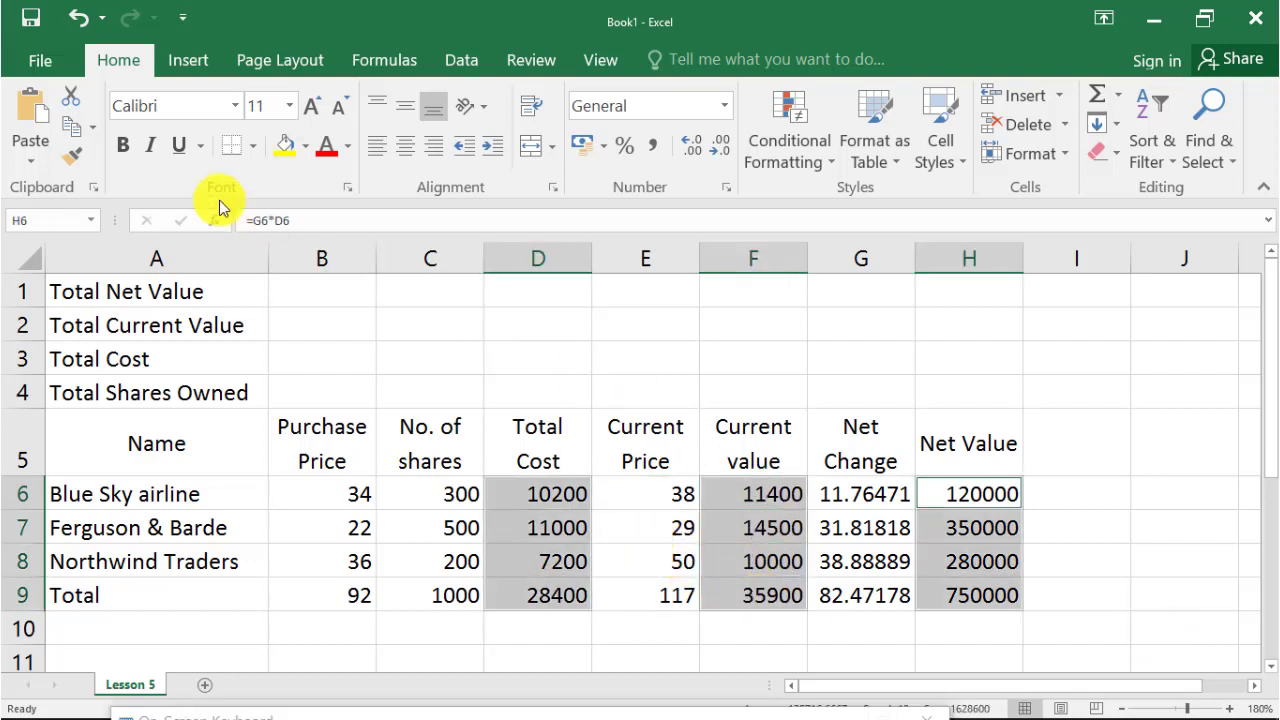
Show Total Cost, Current value and Net Value figures with two decimal places, e.g. 10200.00.
{"action": "left_click", "coordinate": [719, 150]}
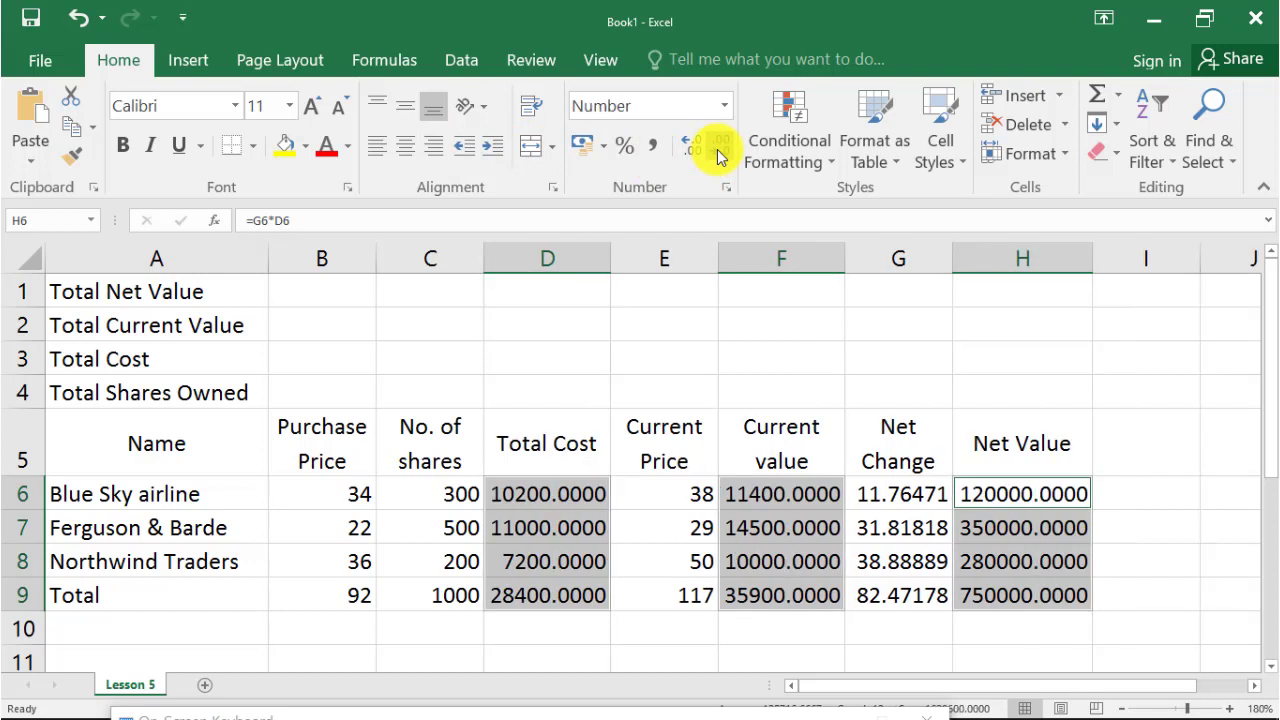
{"action": "left_click", "coordinate": [686, 148]}
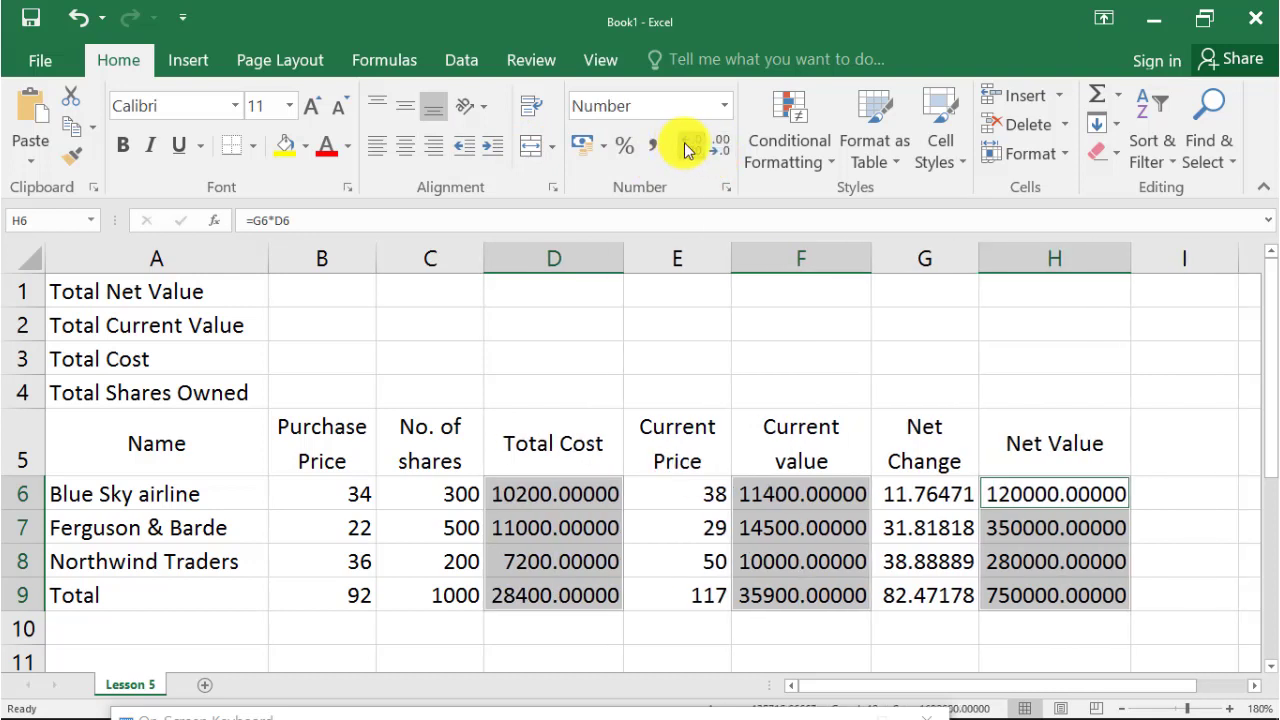
{"action": "left_click", "coordinate": [719, 150]}
{"action": "left_click", "coordinate": [719, 150]}
{"action": "left_click", "coordinate": [719, 150]}
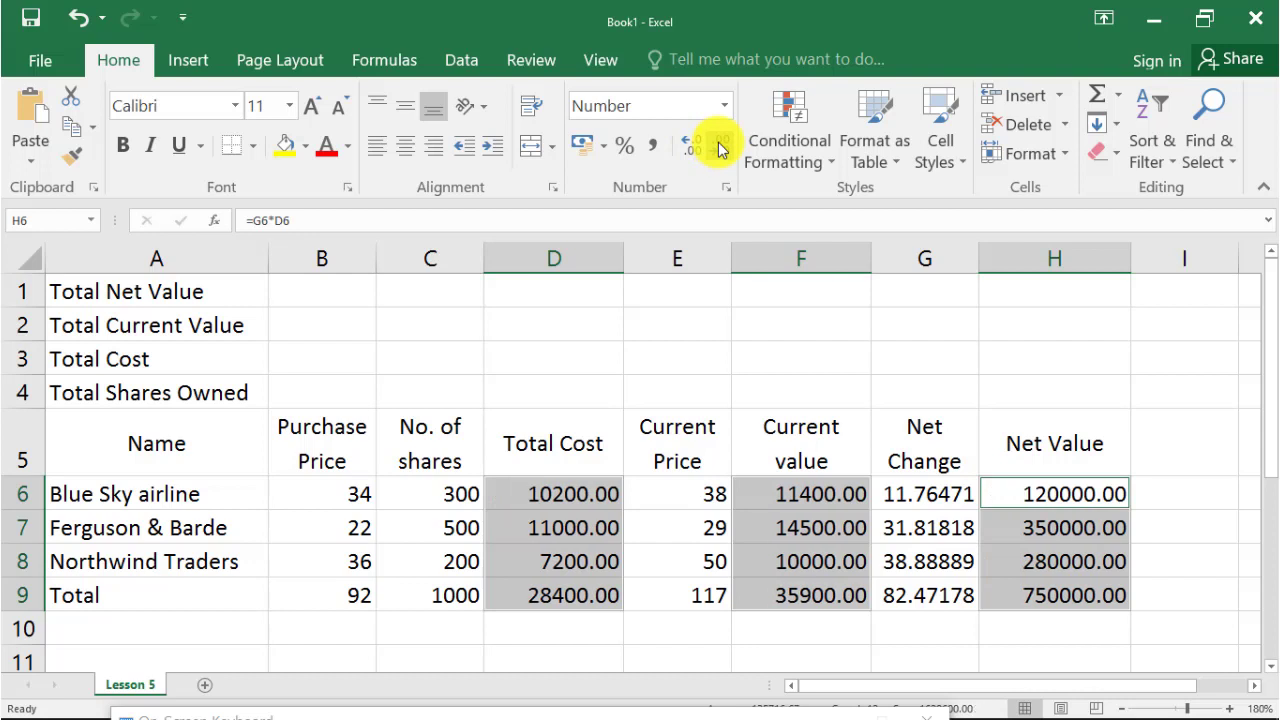
{"action": "left_click", "coordinate": [714, 348]}
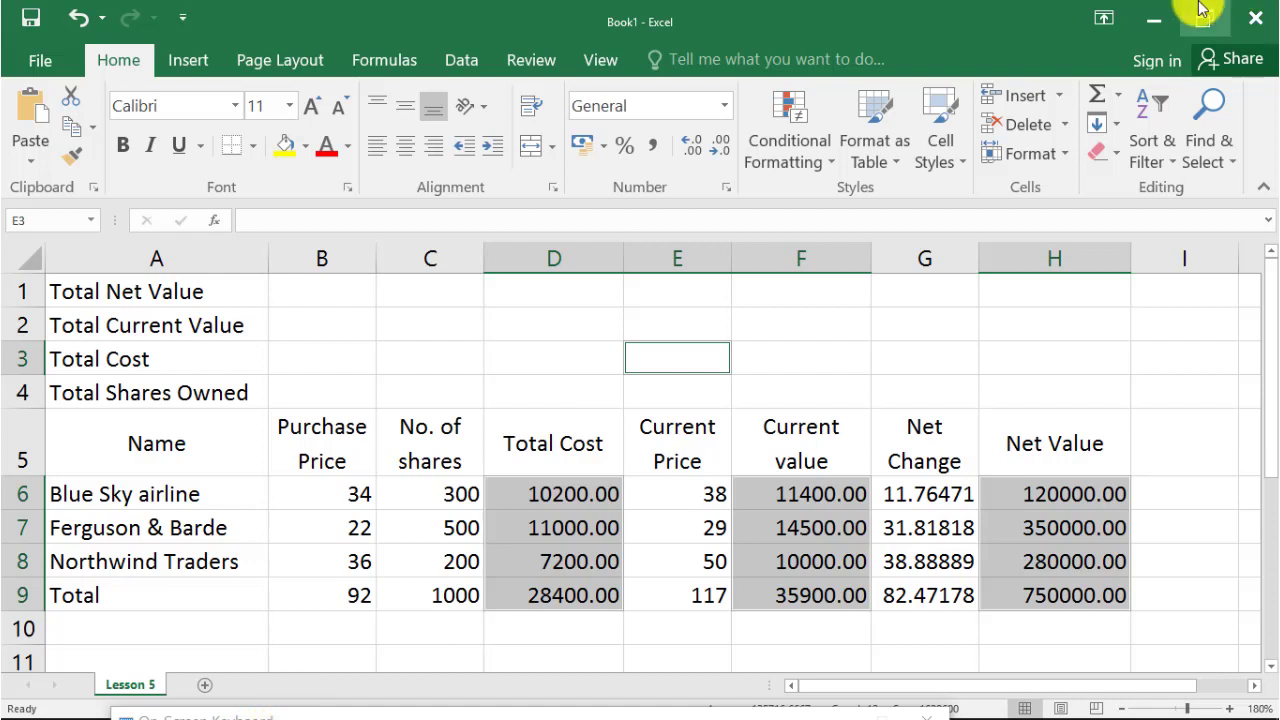
{"action": "left_click", "coordinate": [325, 292]}
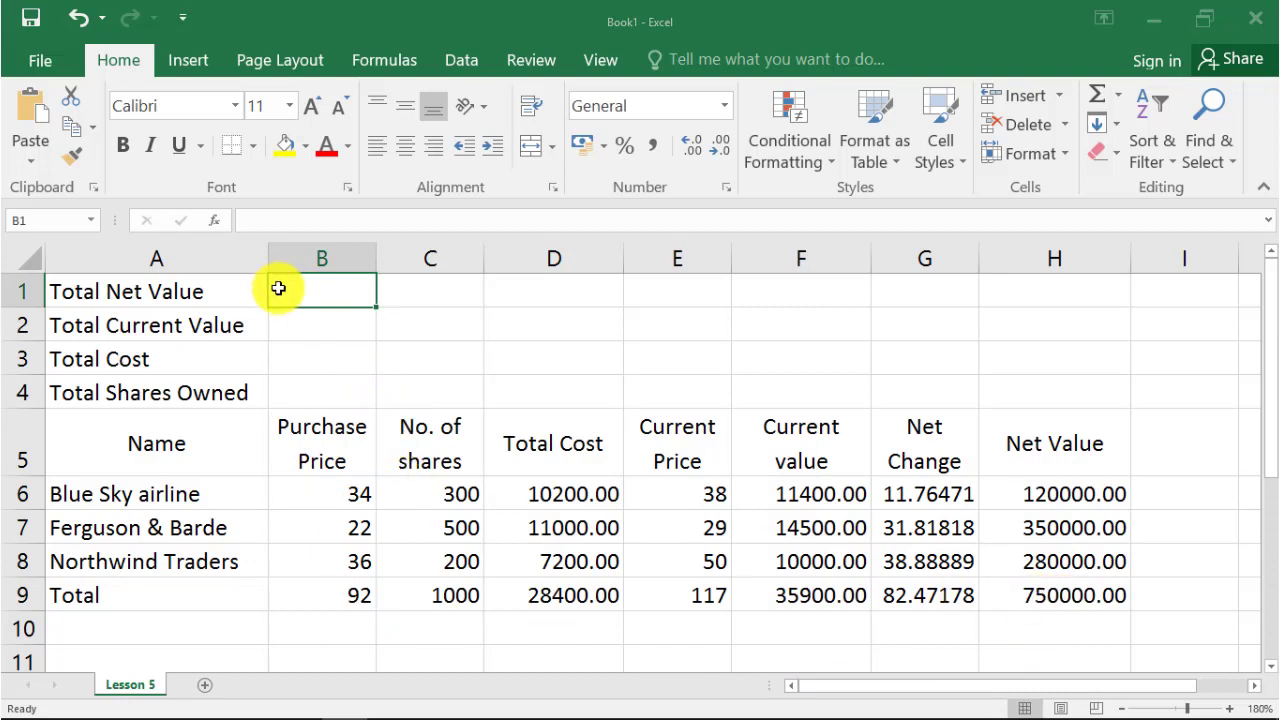
Copy the Net Value total from H9 and paste it into B1.
{"action": "left_click", "coordinate": [1040, 597]}
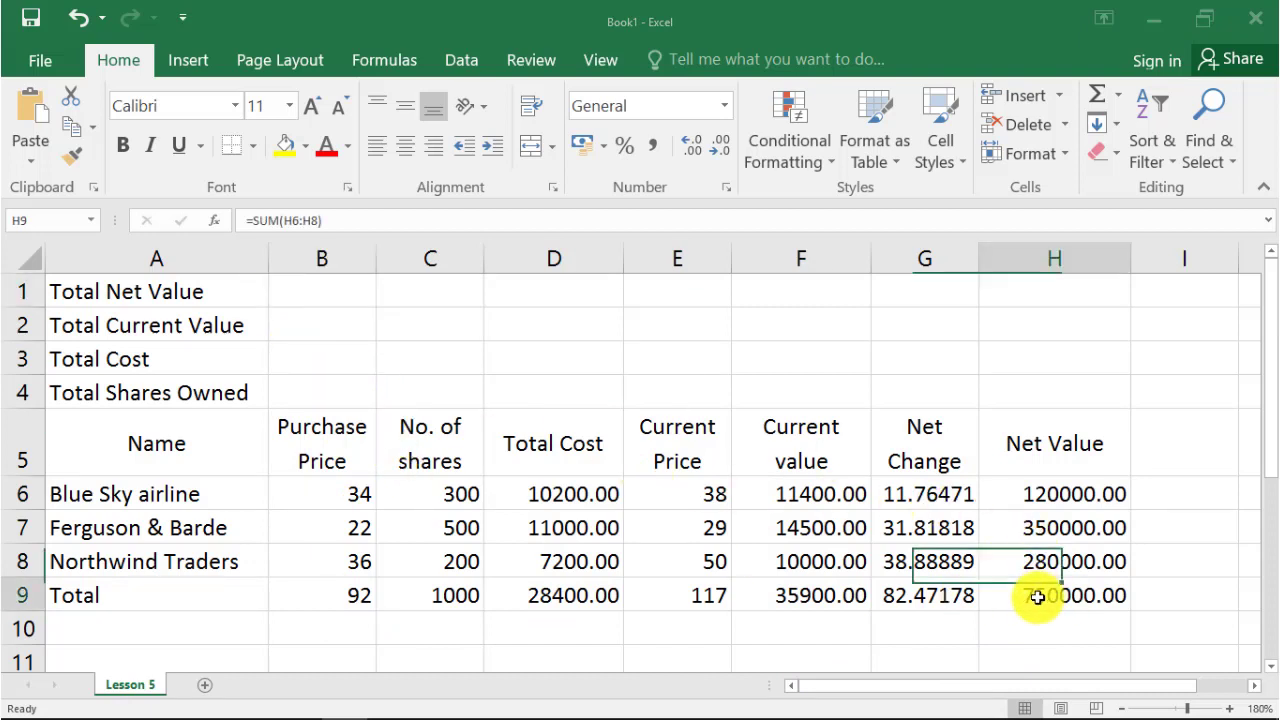
{"action": "right_click", "coordinate": [1040, 597]}
{"action": "left_click", "coordinate": [1090, 234]}
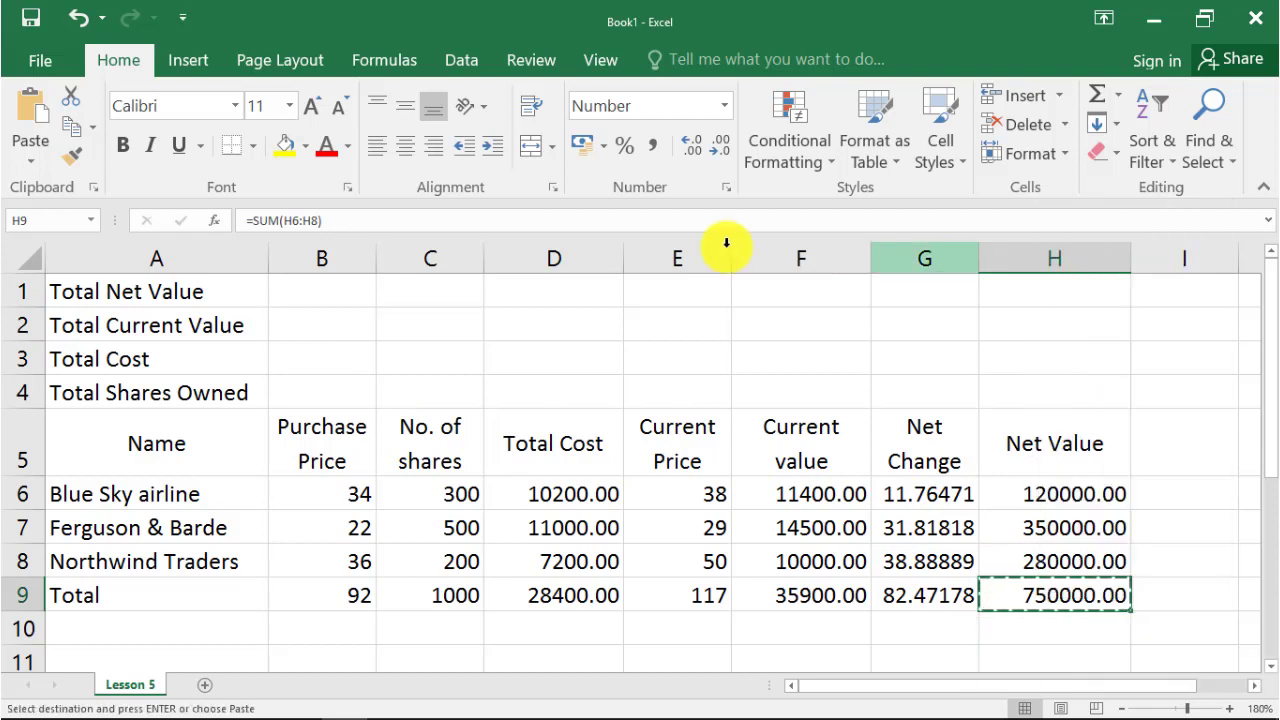
{"action": "left_click", "coordinate": [351, 287]}
{"action": "right_click", "coordinate": [352, 289]}
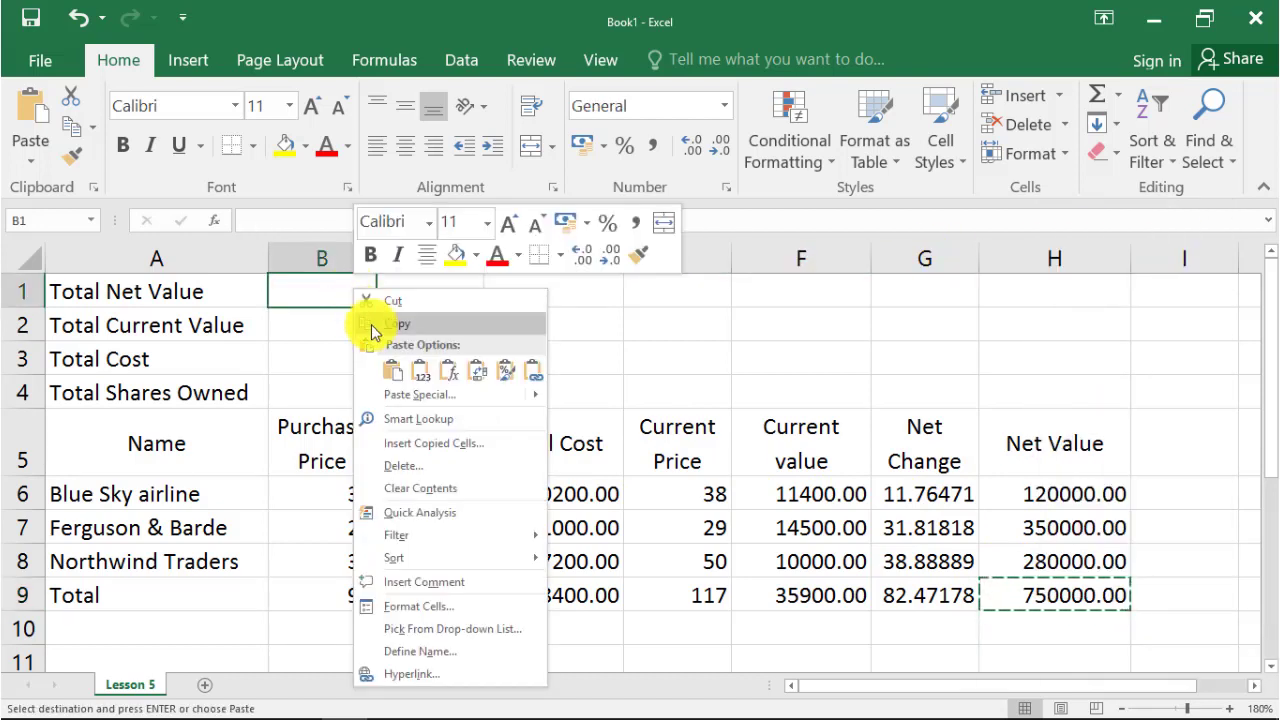
{"action": "left_click", "coordinate": [390, 372]}
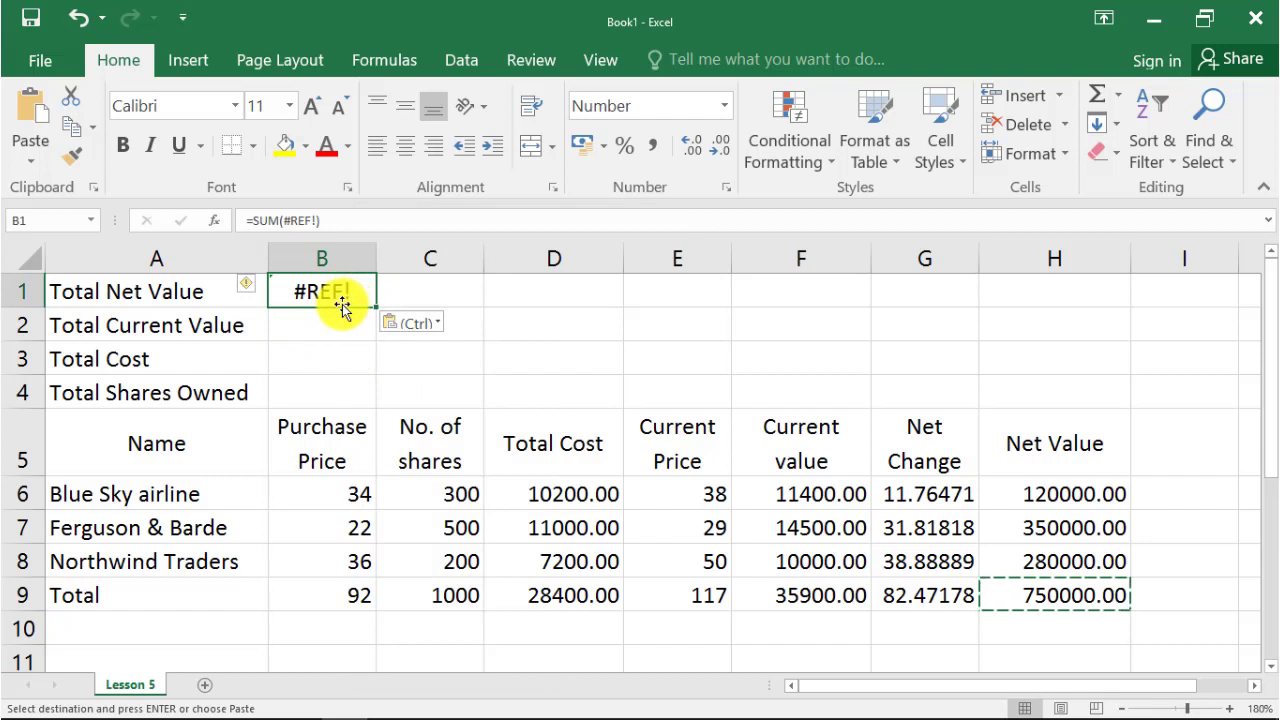
Type 750000 directly into B1 beside Total Net Value.
{"action": "left_click", "coordinate": [1050, 597]}
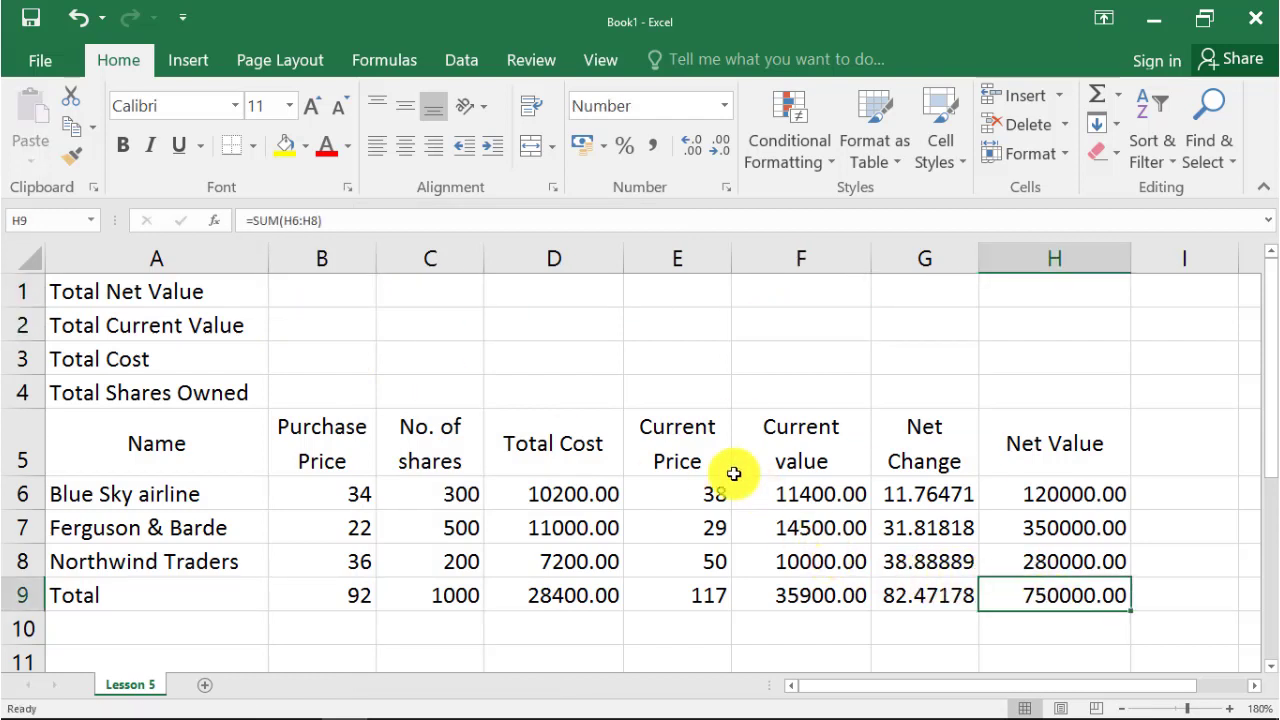
{"action": "left_click", "coordinate": [361, 296]}
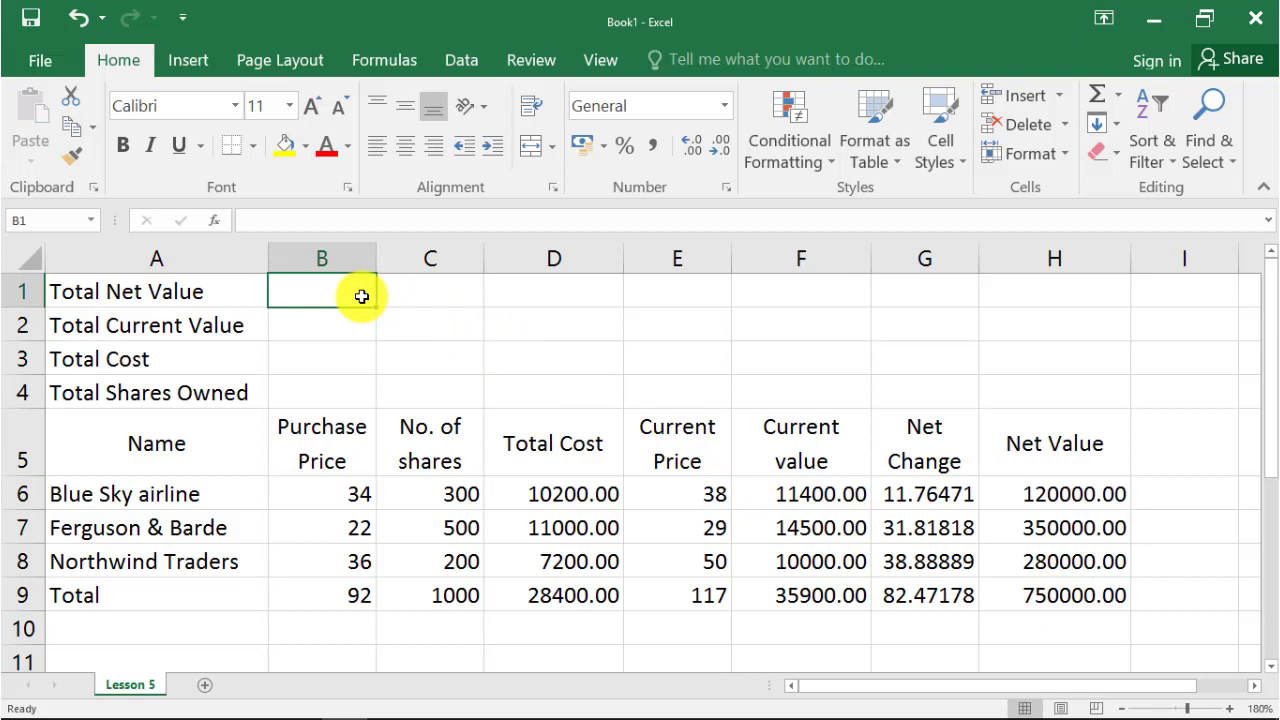
{"action": "type", "text": "750000.00"}
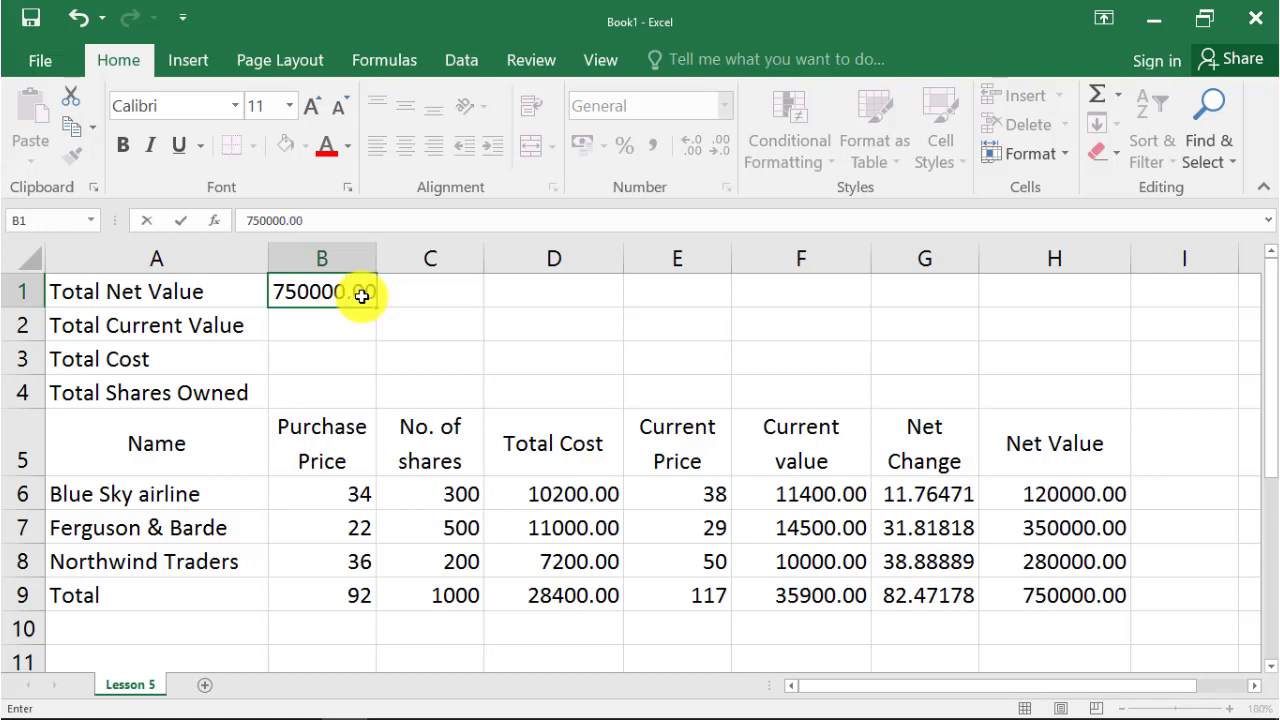
{"action": "key", "text": "Return"}
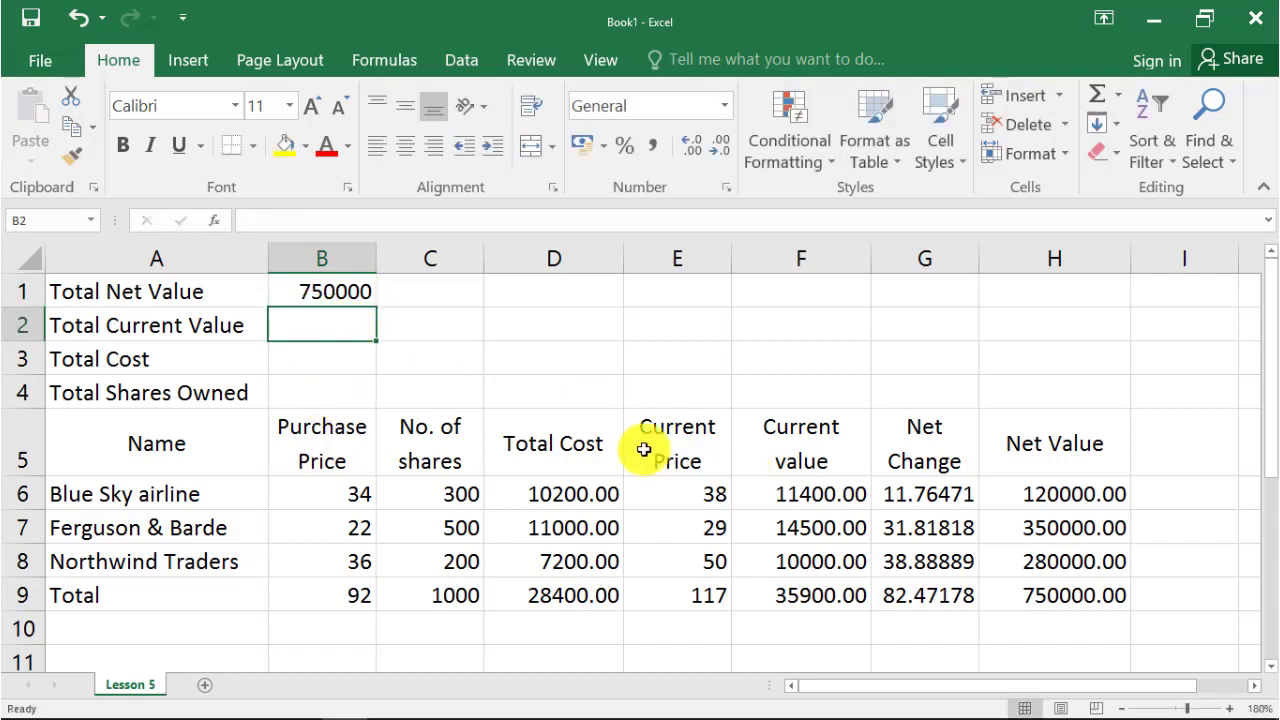
{"action": "left_click", "coordinate": [283, 495]}
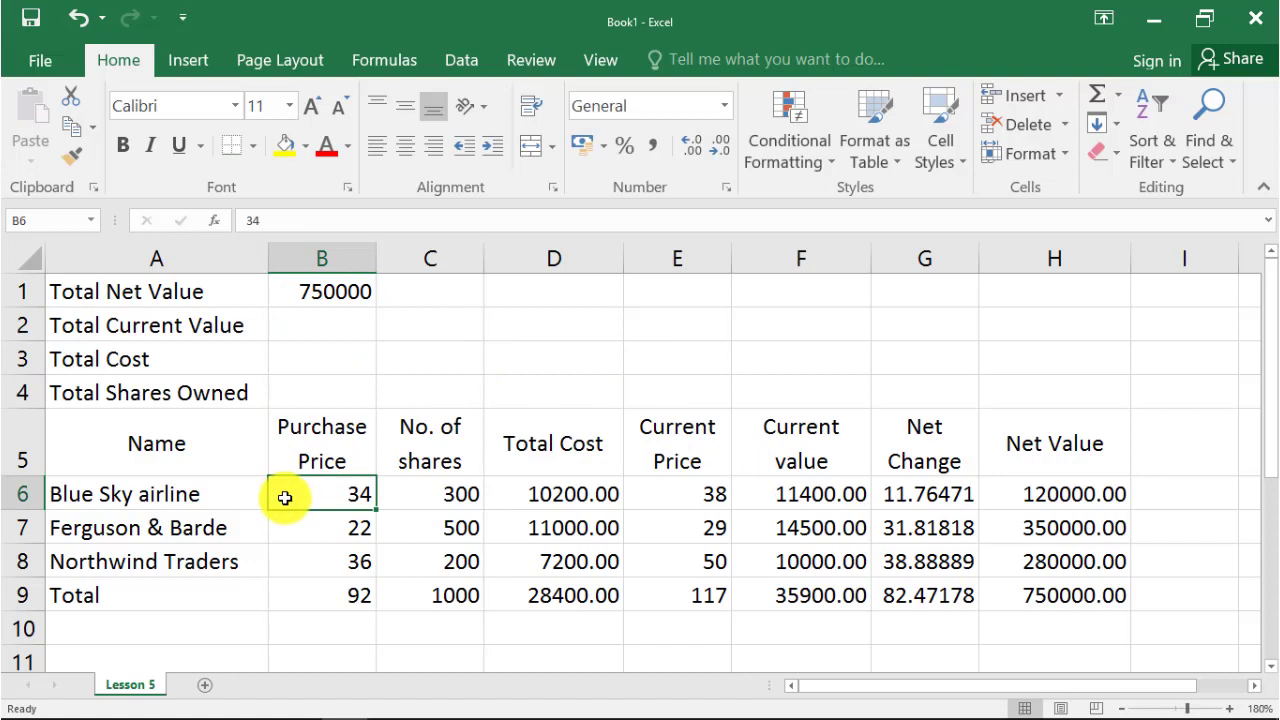
{"action": "type", "text": "33"}
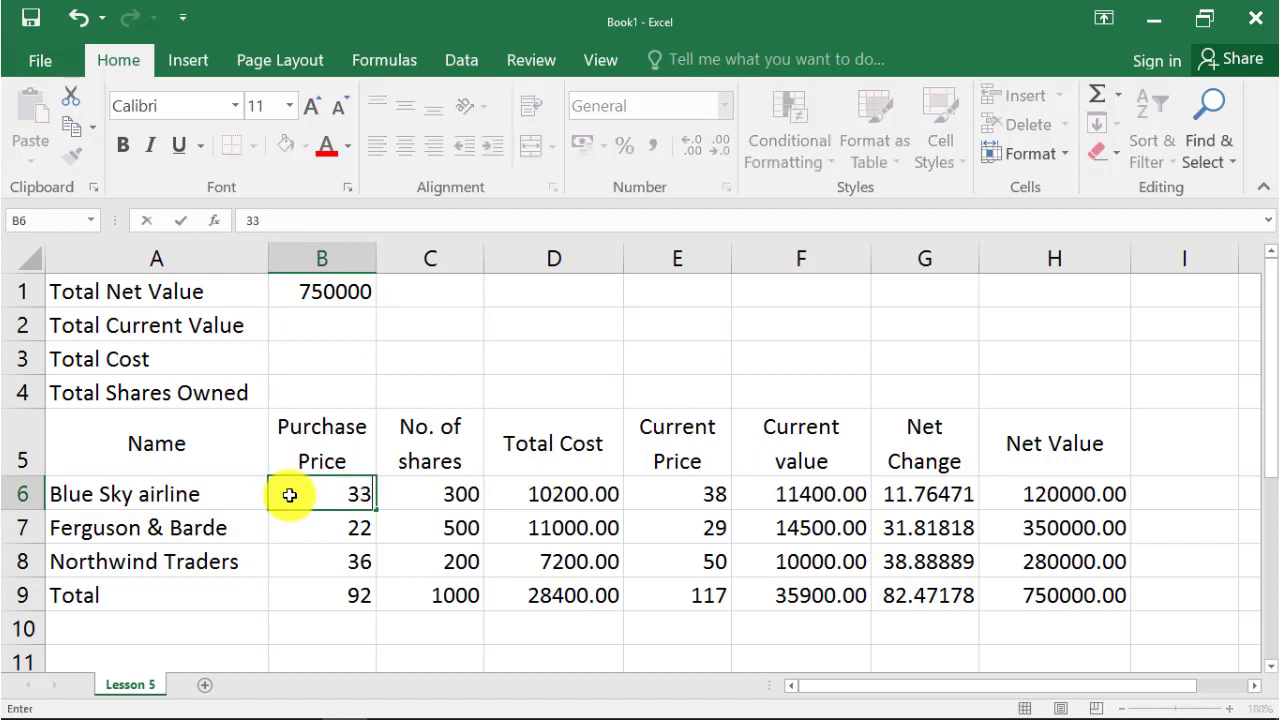
{"action": "key", "text": "Return"}
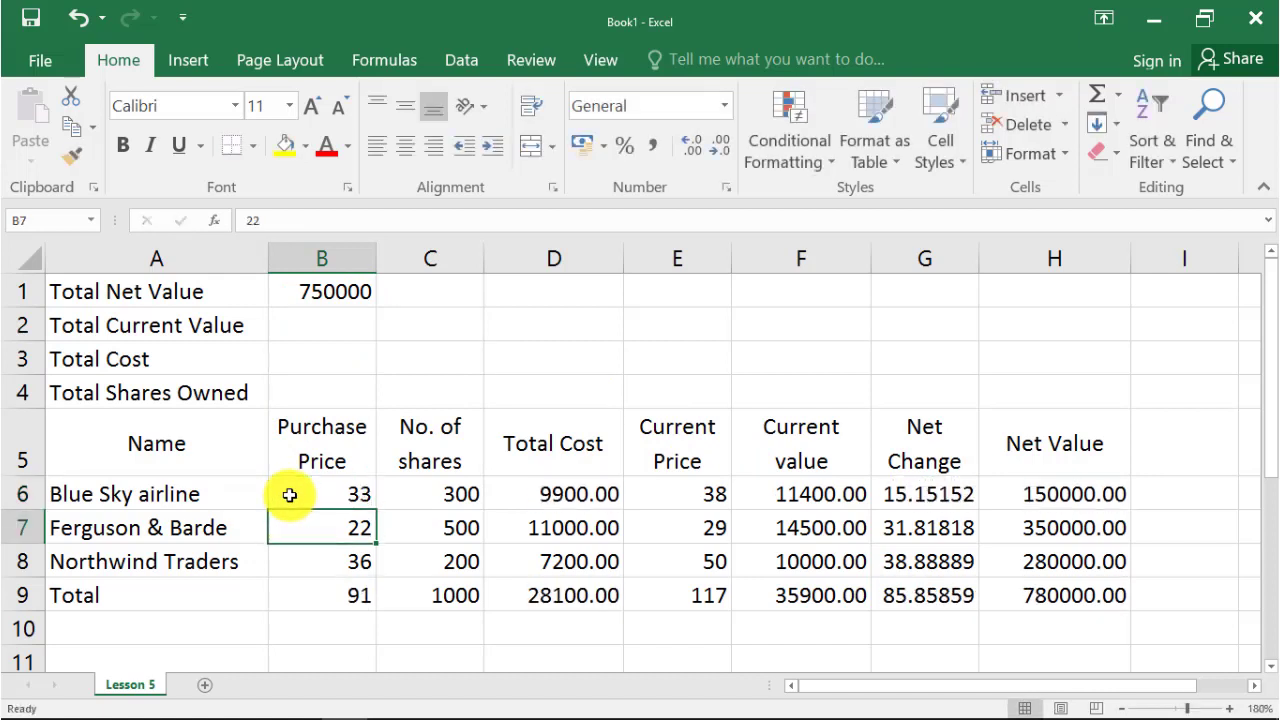
{"action": "left_click", "coordinate": [302, 289]}
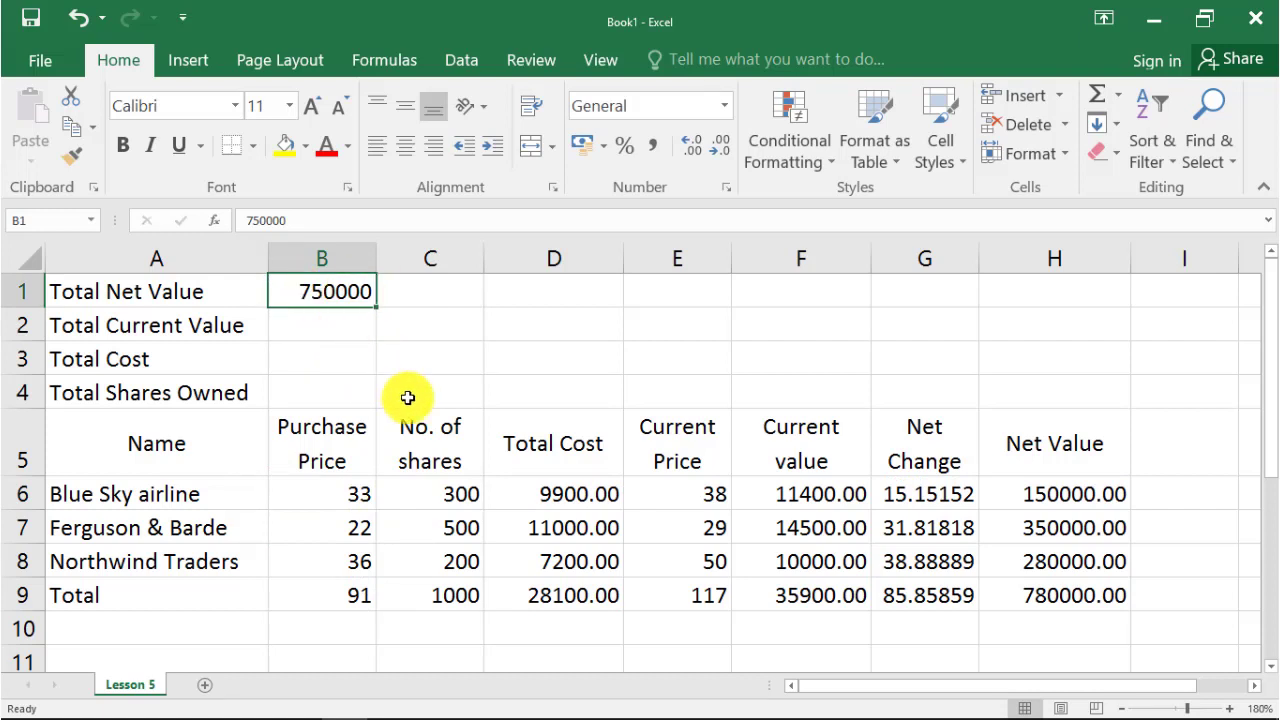
{"action": "left_click", "coordinate": [346, 497]}
{"action": "type", "text": "3"}
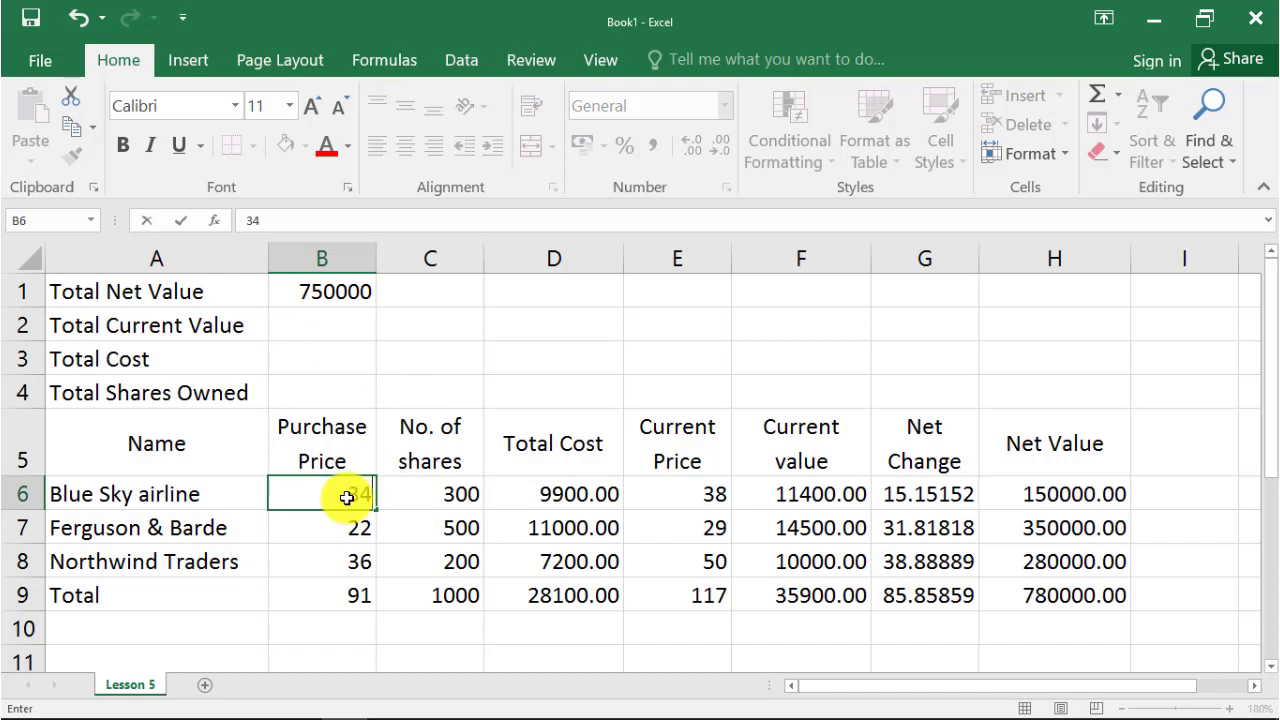
{"action": "type", "text": "4"}
{"action": "key", "text": "Return"}
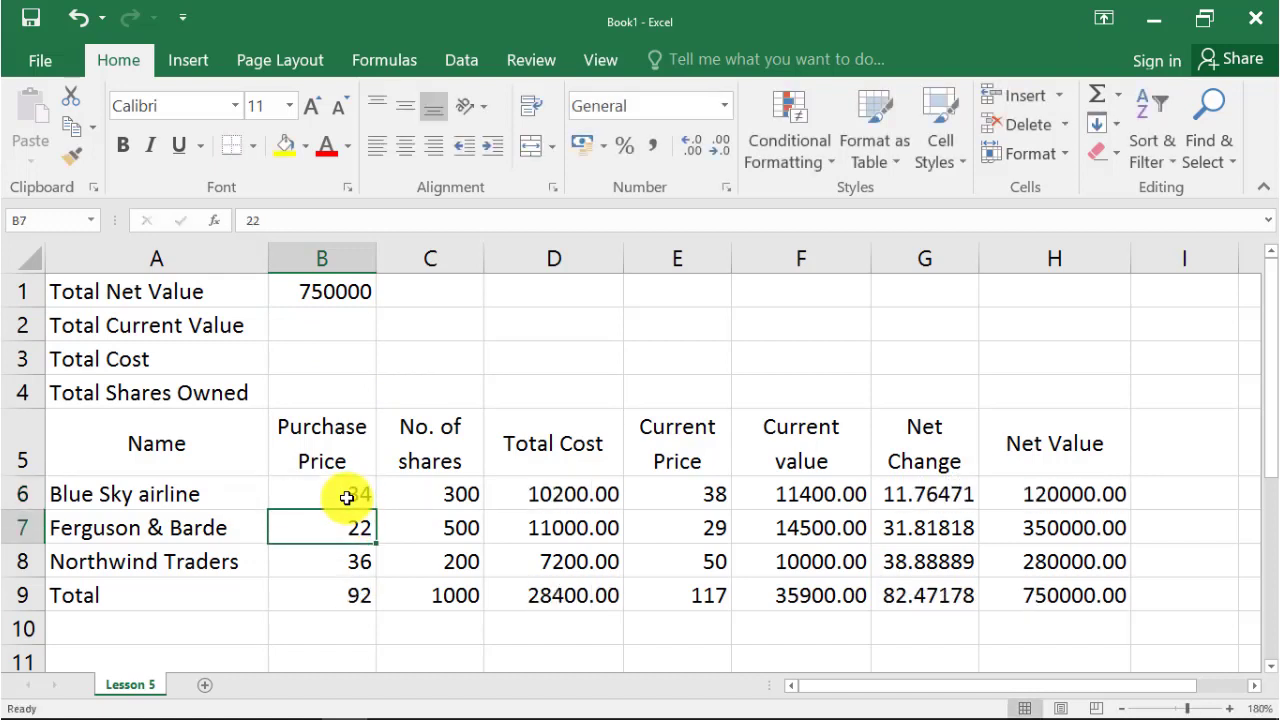
{"action": "left_click", "coordinate": [354, 289]}
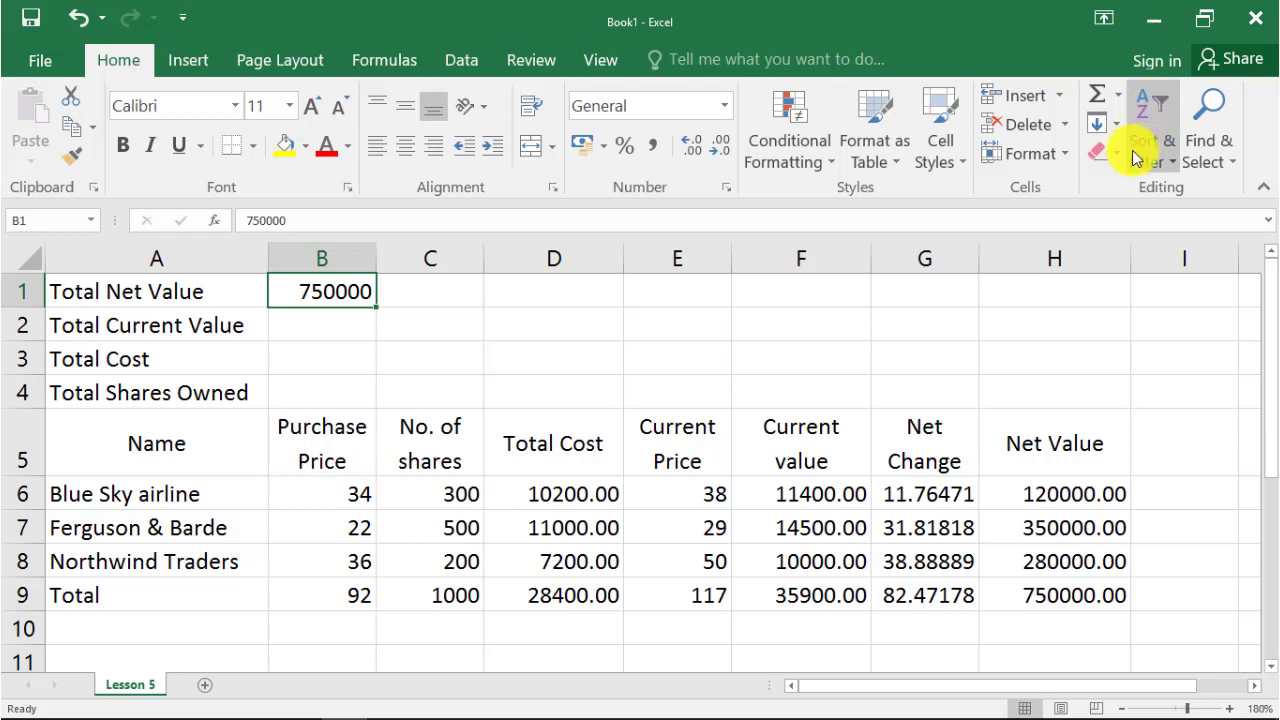
{"action": "left_click", "coordinate": [1100, 152]}
Clear B1, Paste Link it to the H9 Net Value total, and autofit column B.
{"action": "left_click", "coordinate": [1105, 184]}
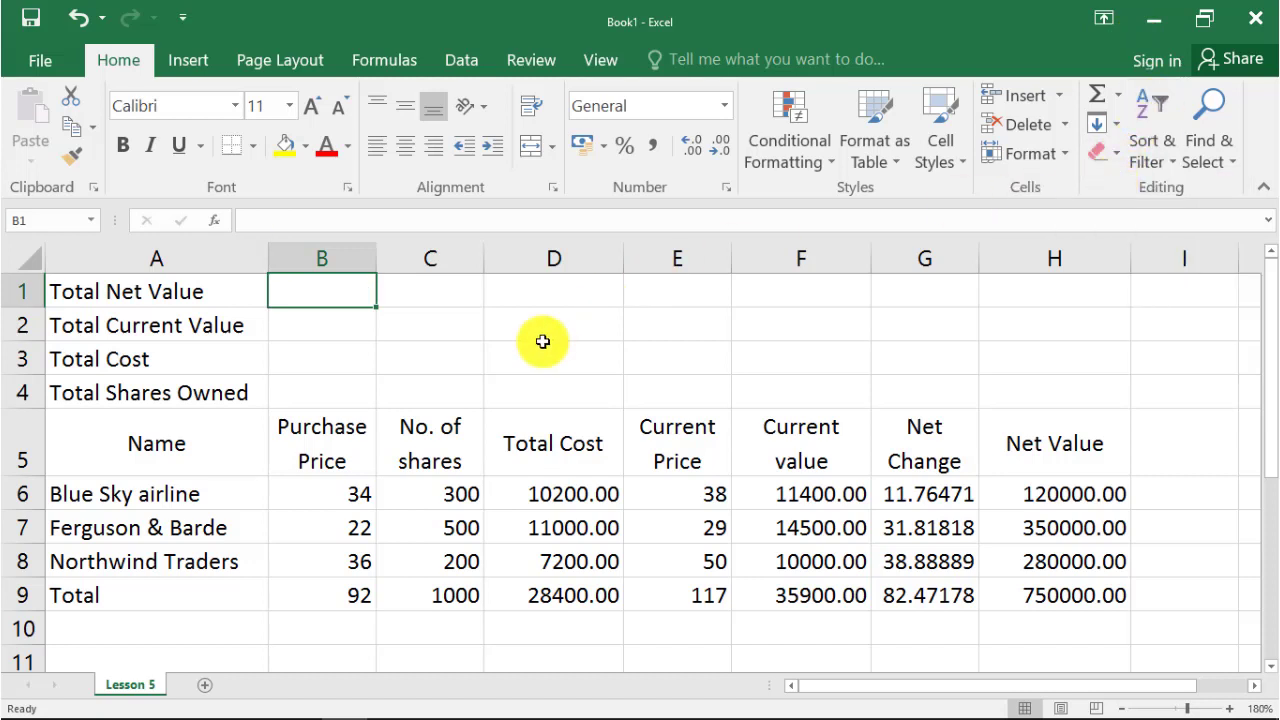
{"action": "right_click", "coordinate": [1081, 597]}
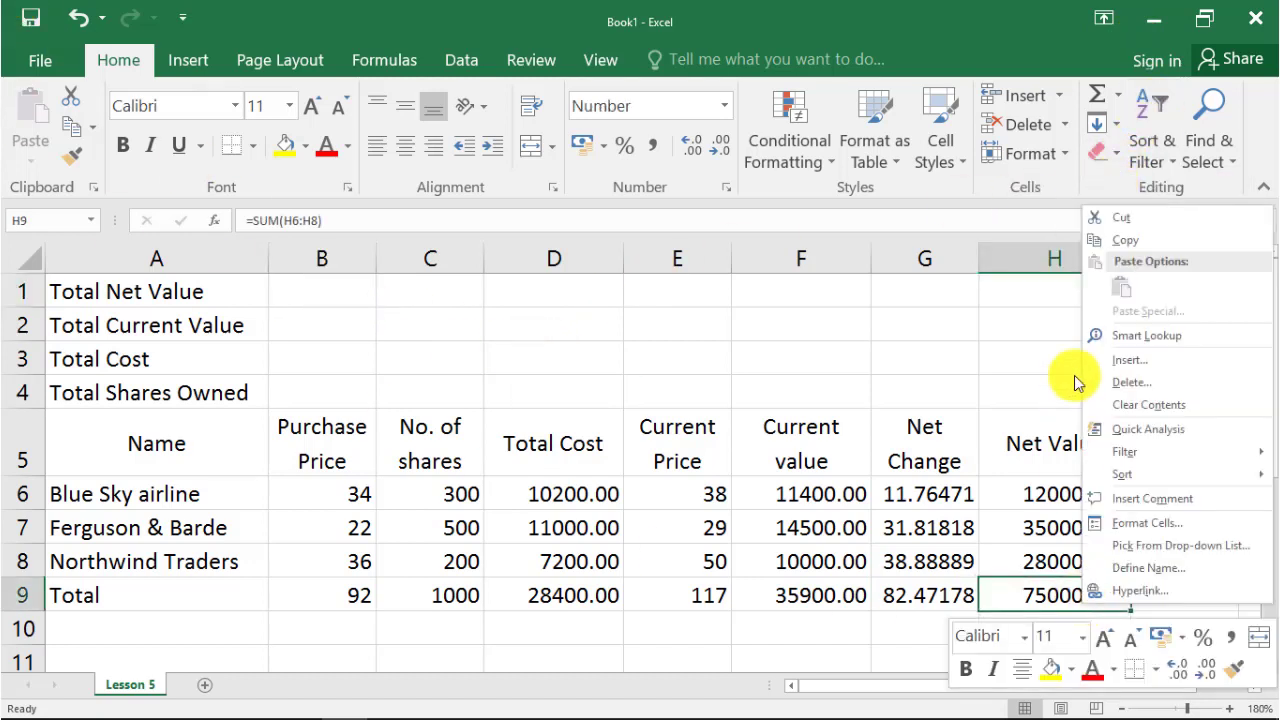
{"action": "left_click", "coordinate": [1145, 240]}
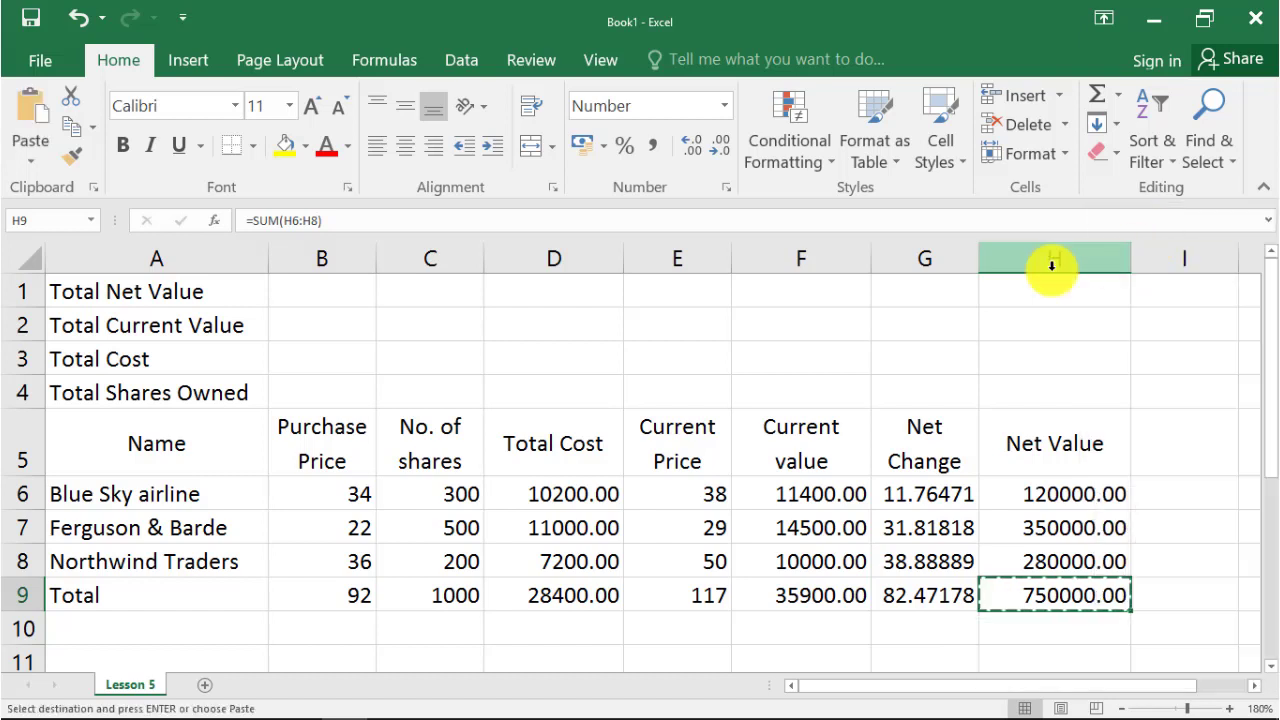
{"action": "right_click", "coordinate": [346, 285]}
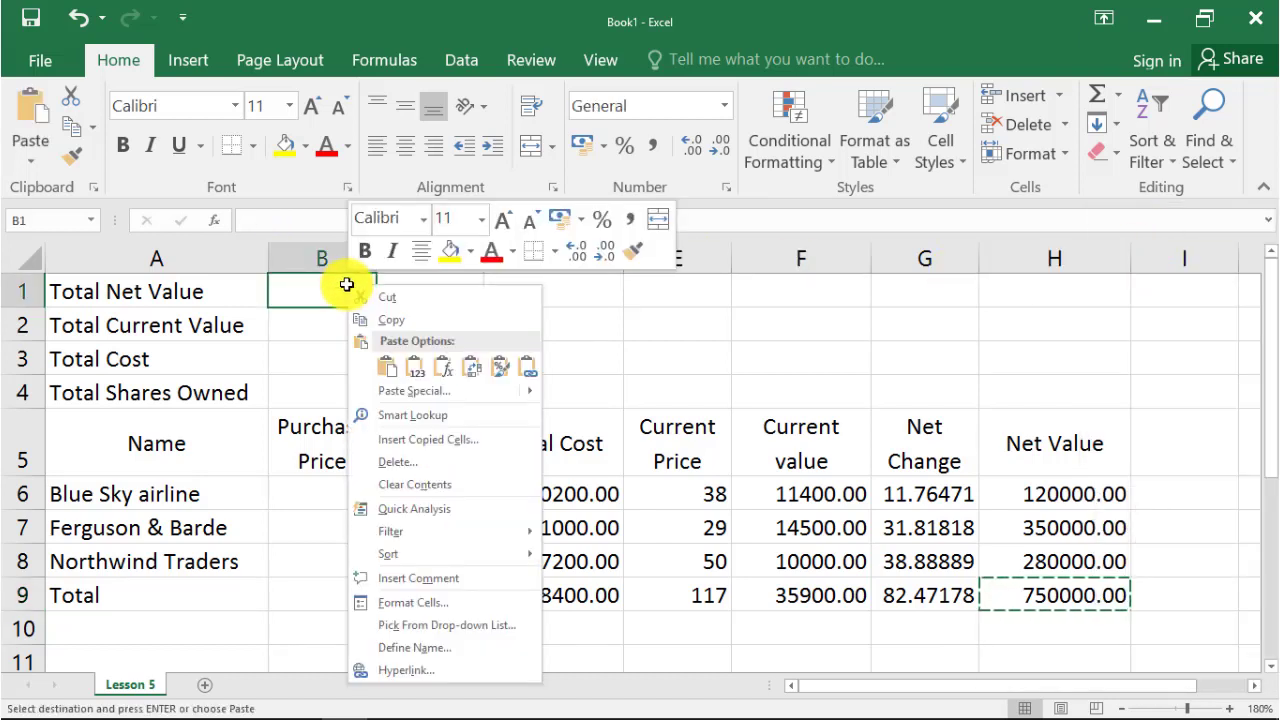
{"action": "left_click", "coordinate": [418, 393]}
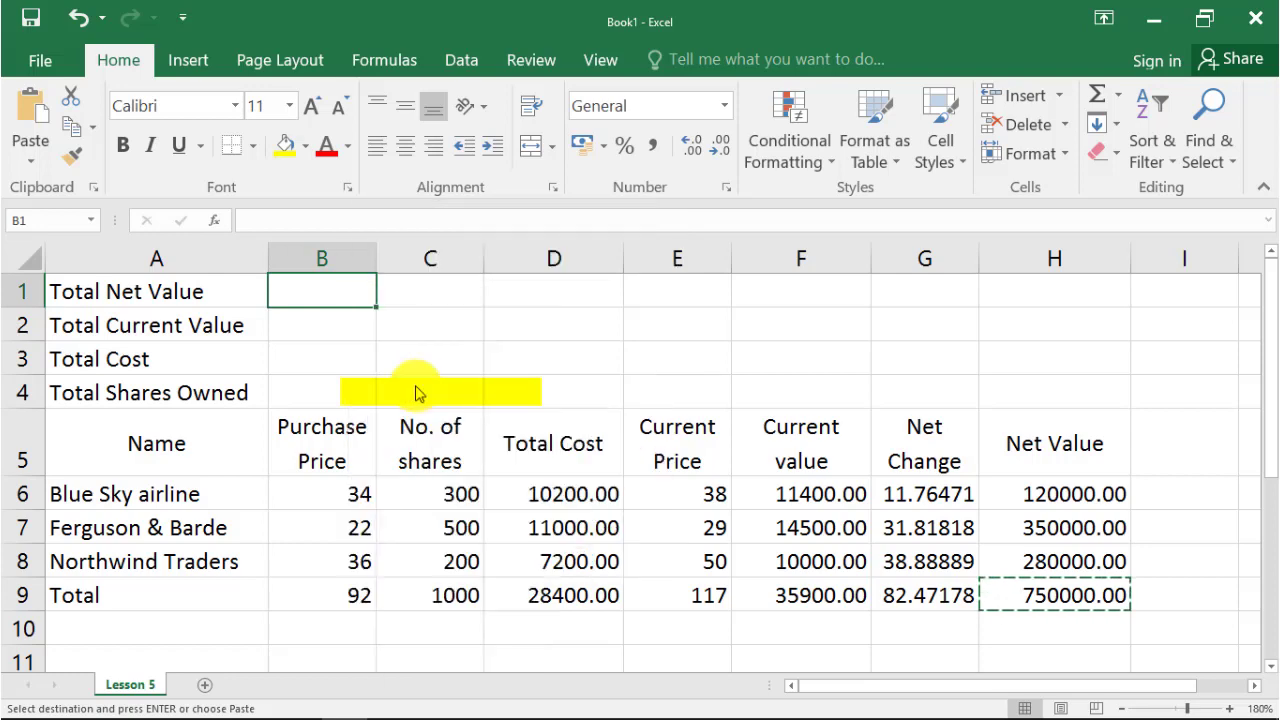
{"action": "left_click", "coordinate": [290, 522]}
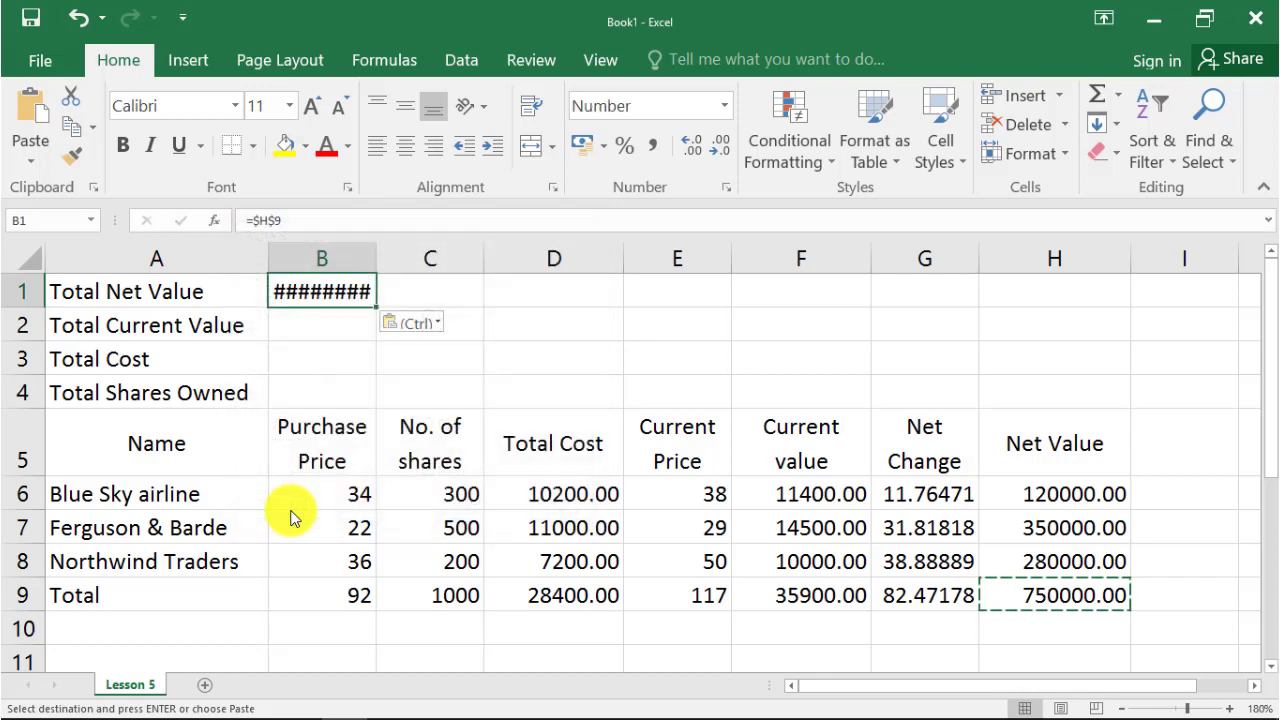
{"action": "double_click", "coordinate": [375, 250]}
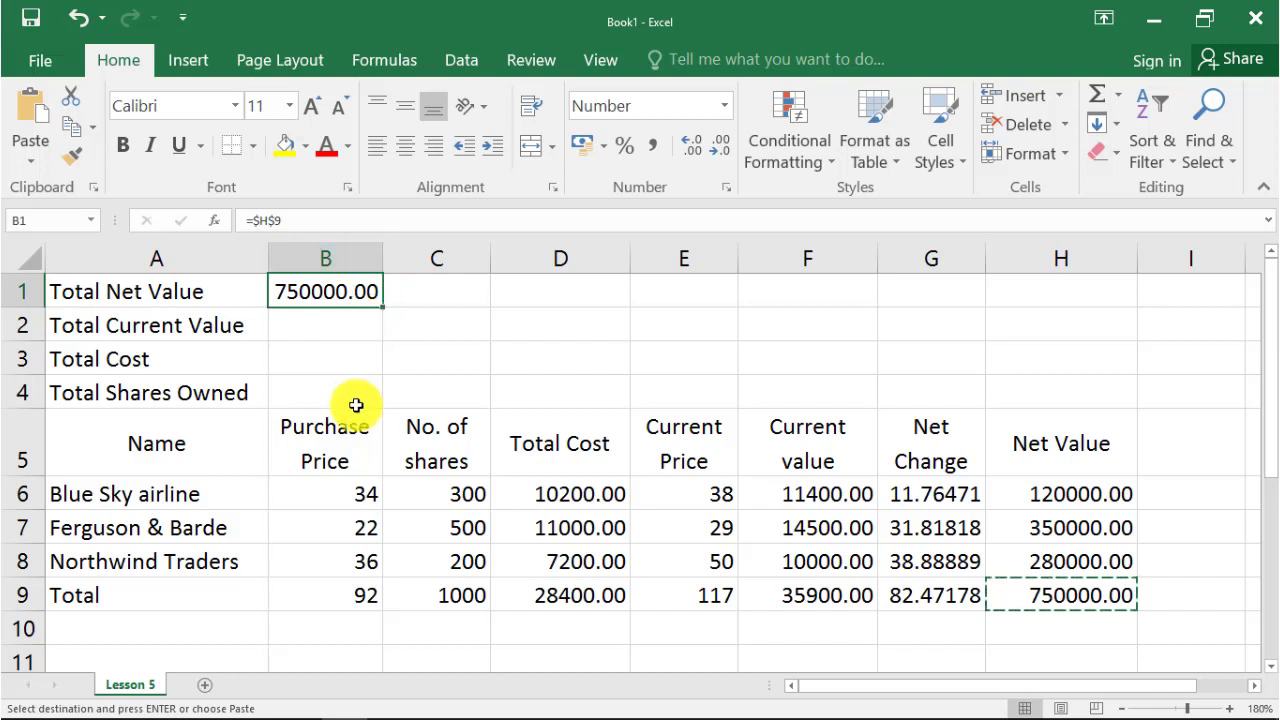
Test the link by changing B6 to 33, then restore it to 34.
{"action": "left_click", "coordinate": [345, 493]}
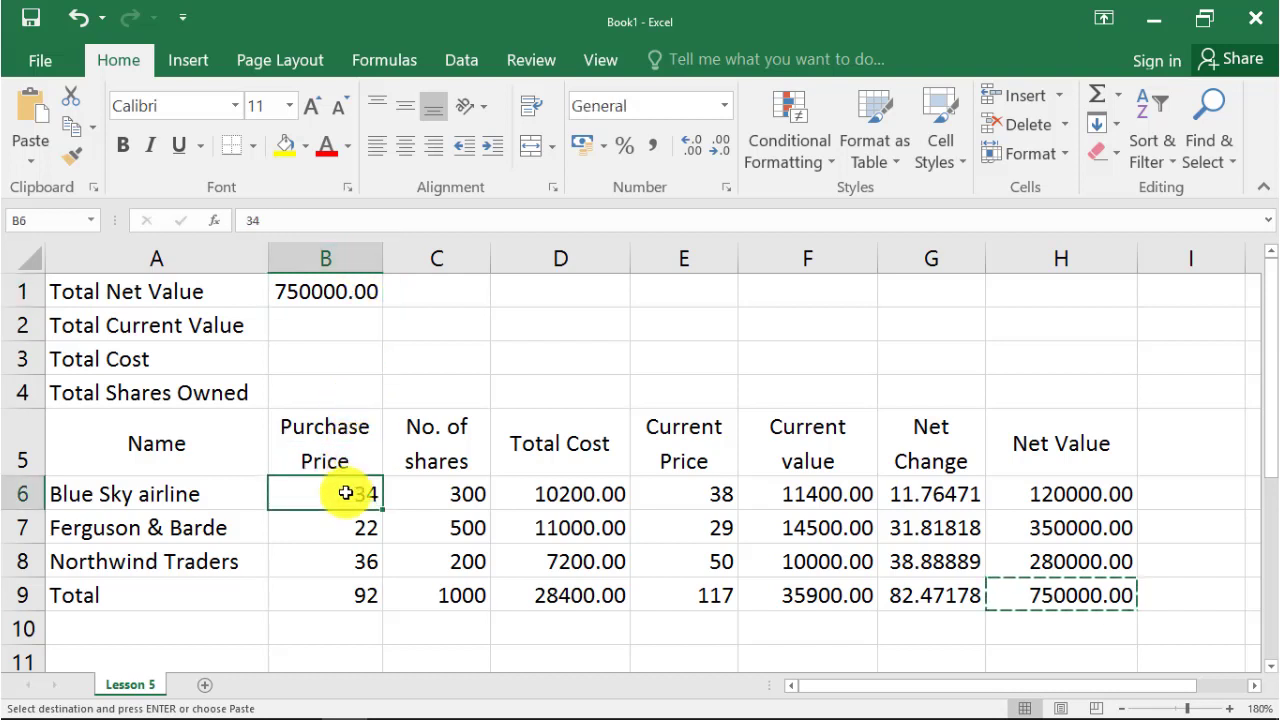
{"action": "type", "text": "33"}
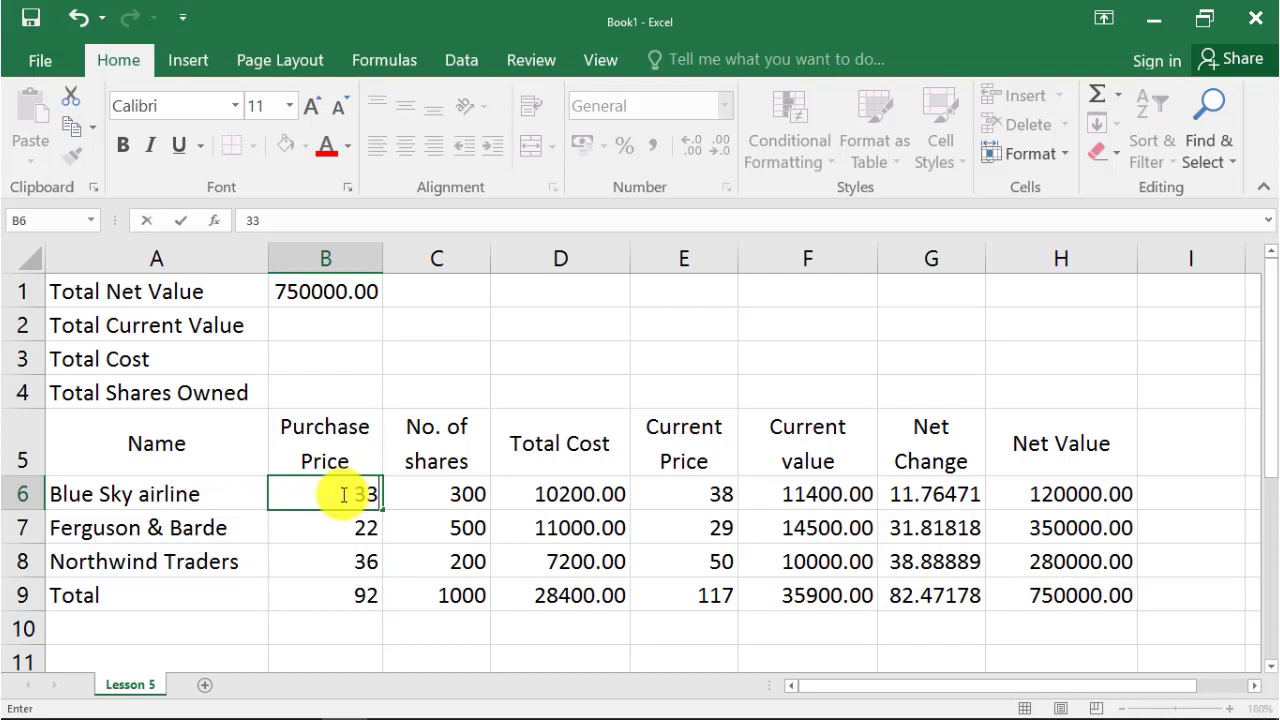
{"action": "key", "text": "Return"}
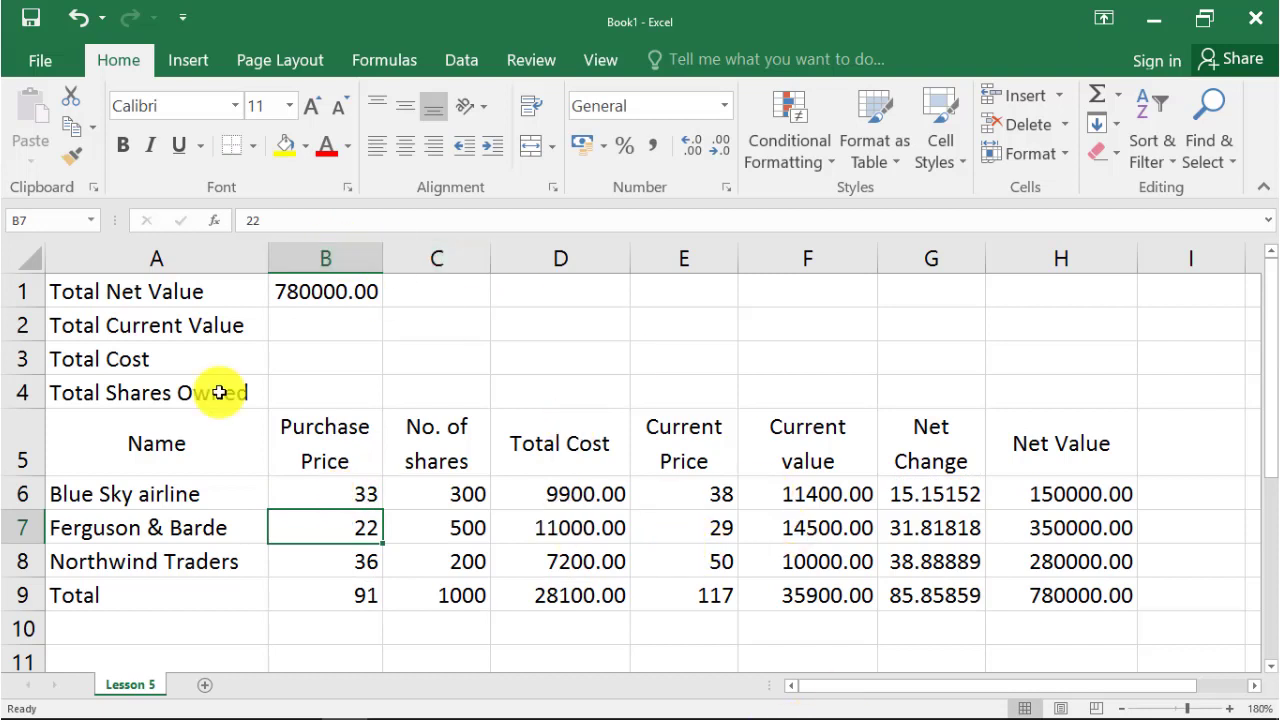
{"action": "left_click", "coordinate": [322, 492]}
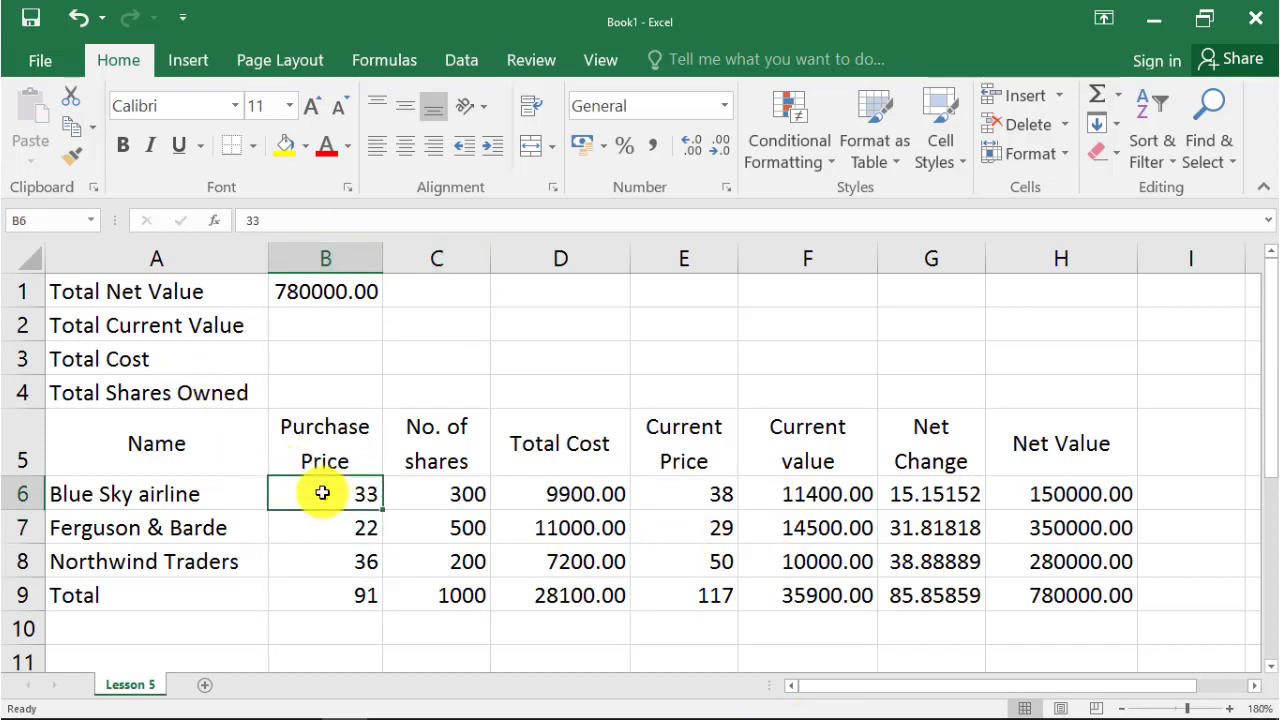
{"action": "type", "text": "34"}
{"action": "key", "text": "Return"}
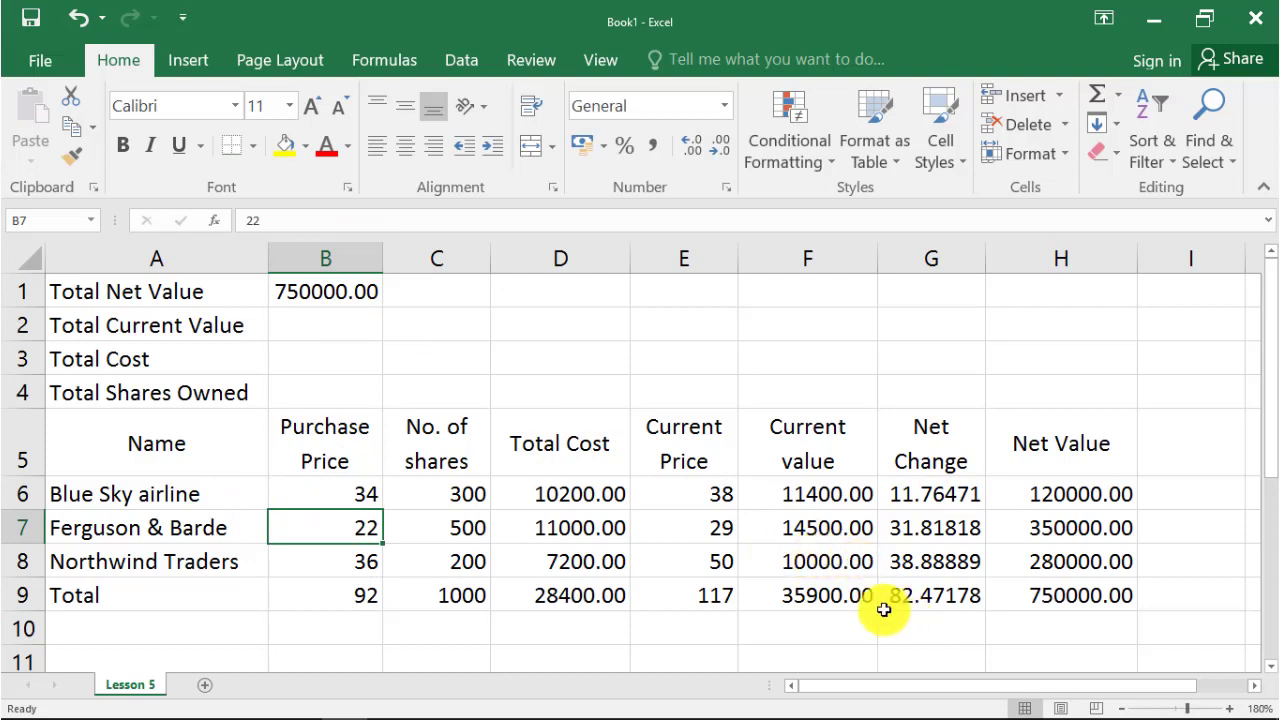
Paste-link the Current value total in F9 into B2 as Total Current Value.
{"action": "left_click", "coordinate": [844, 594]}
{"action": "right_click", "coordinate": [841, 595]}
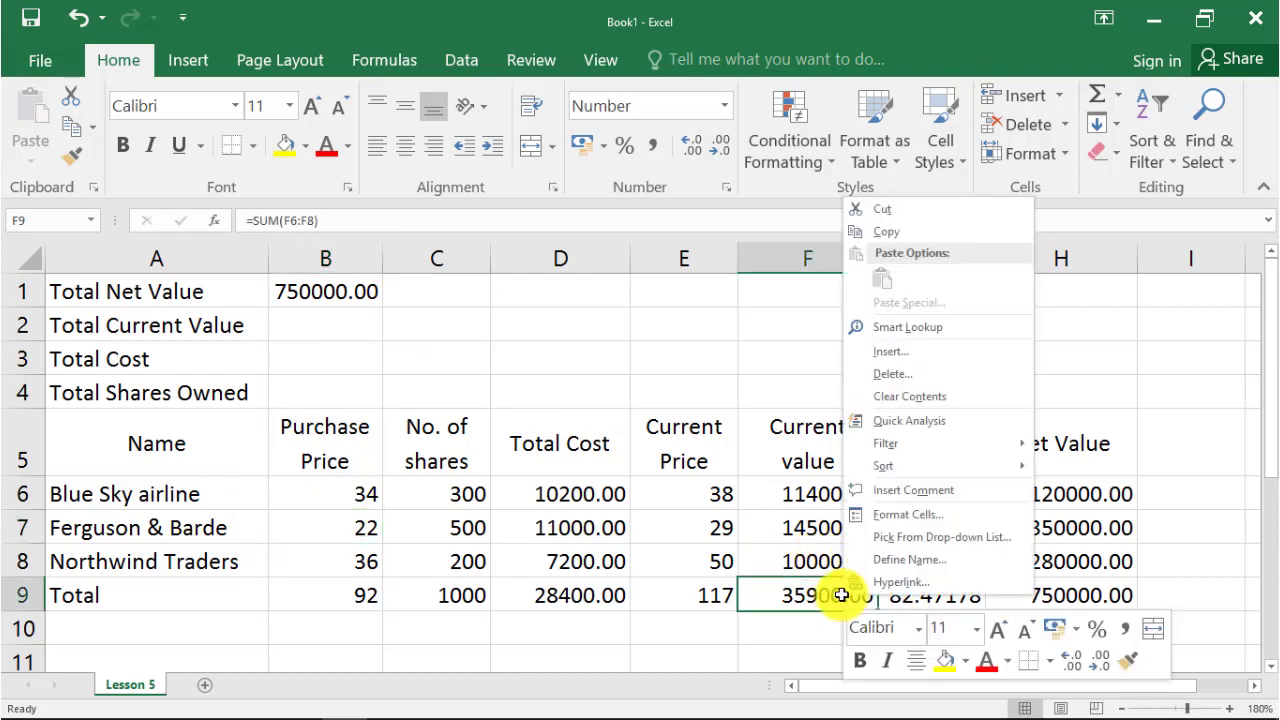
{"action": "left_click", "coordinate": [895, 233]}
{"action": "left_click", "coordinate": [348, 323]}
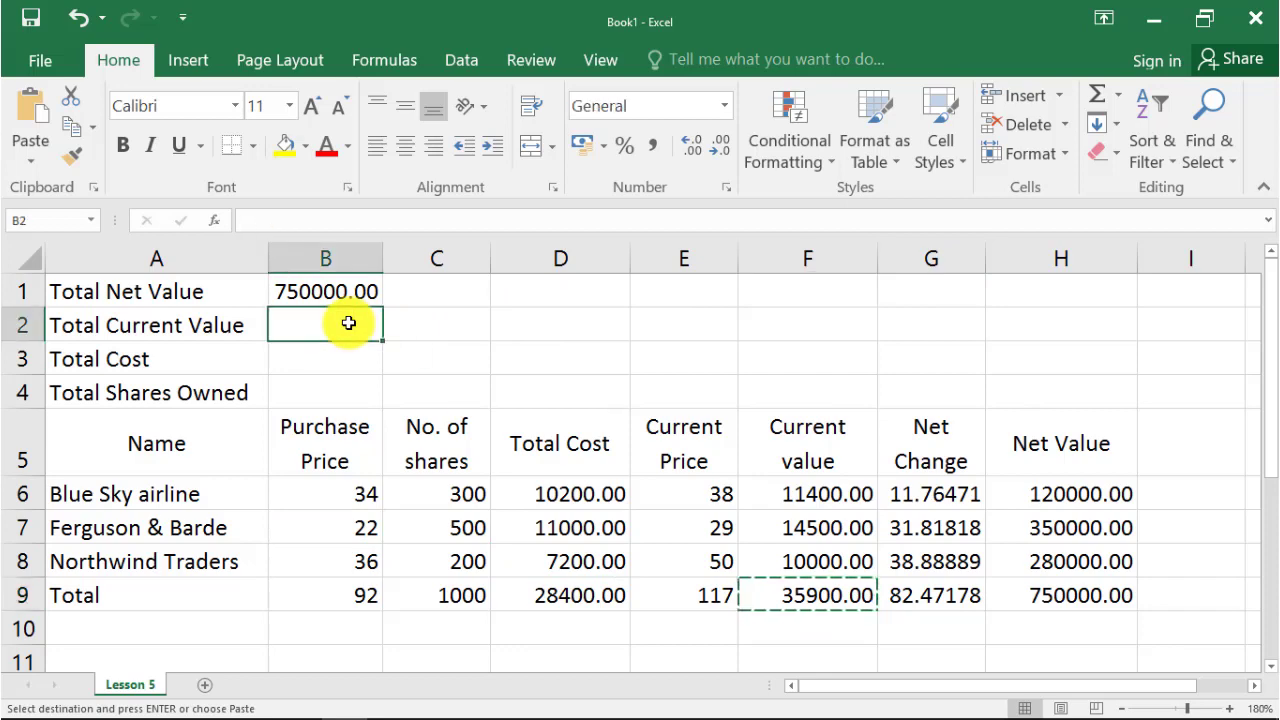
{"action": "right_click", "coordinate": [348, 323]}
{"action": "left_click", "coordinate": [388, 401]}
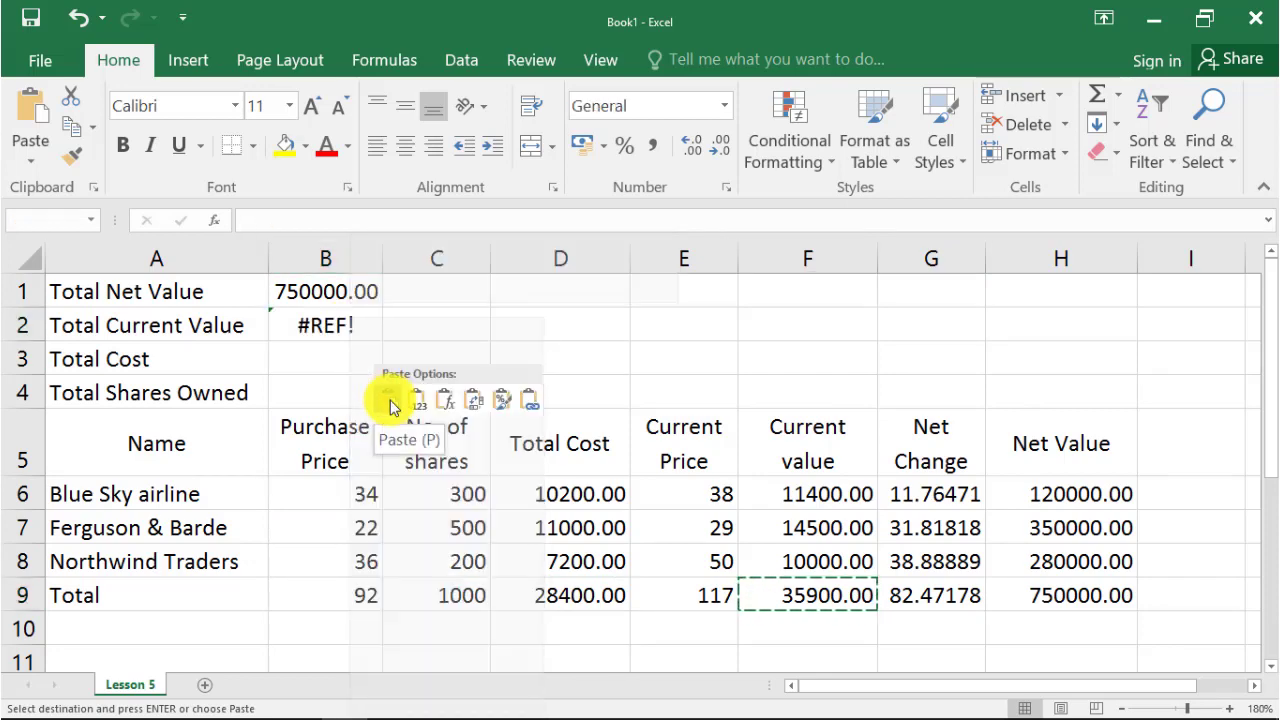
{"action": "left_click", "coordinate": [382, 423]}
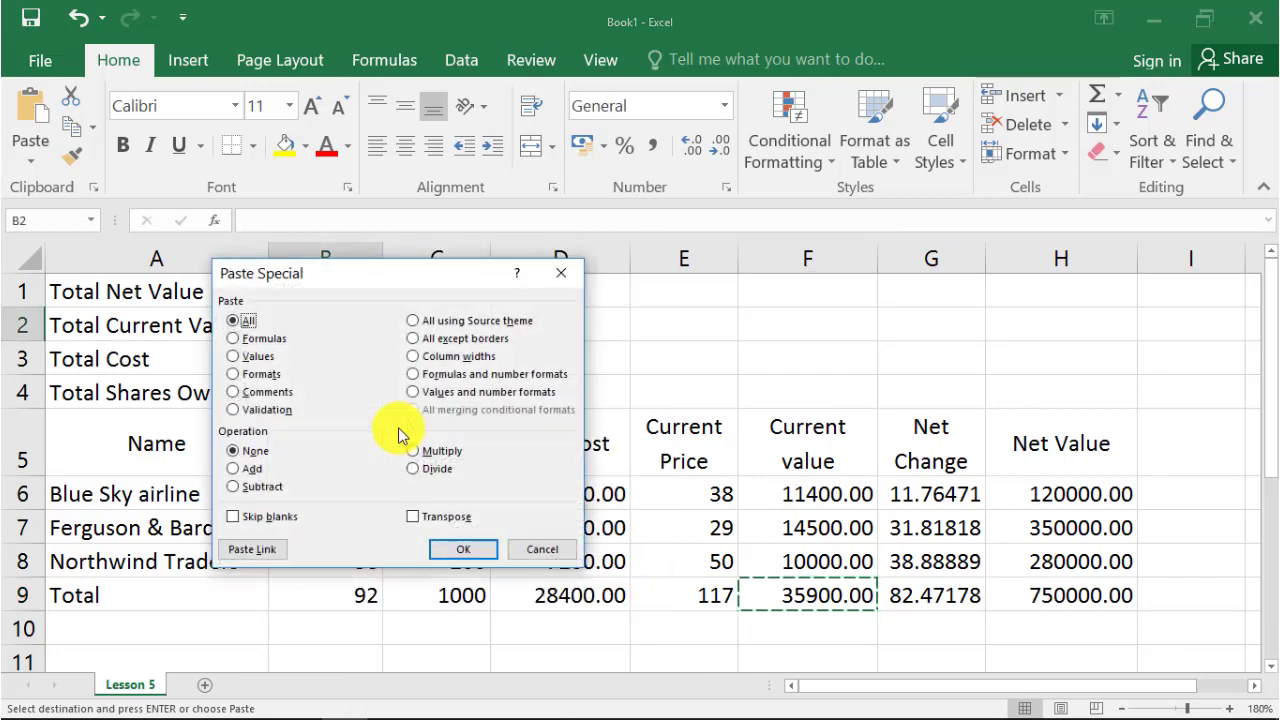
{"action": "left_click", "coordinate": [256, 550]}
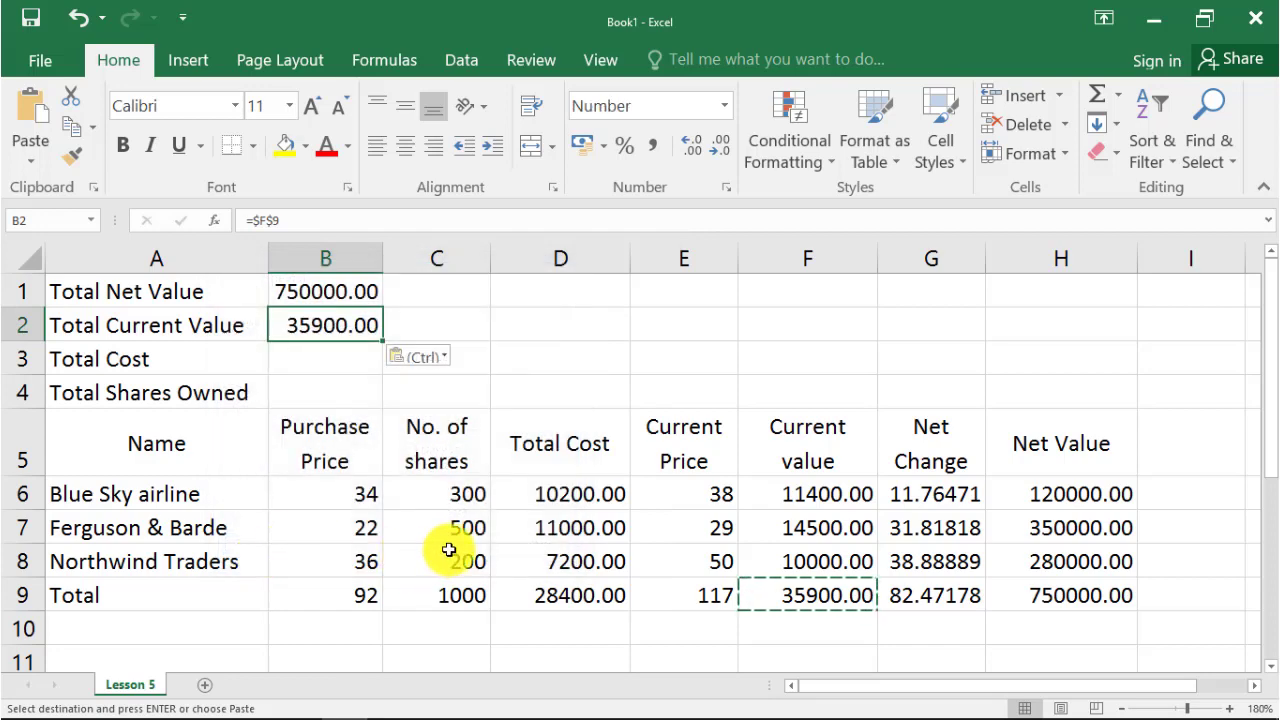
Paste-link the cost total in D9 into B3 so Total Cost shows 28400.00.
{"action": "left_click", "coordinate": [530, 596]}
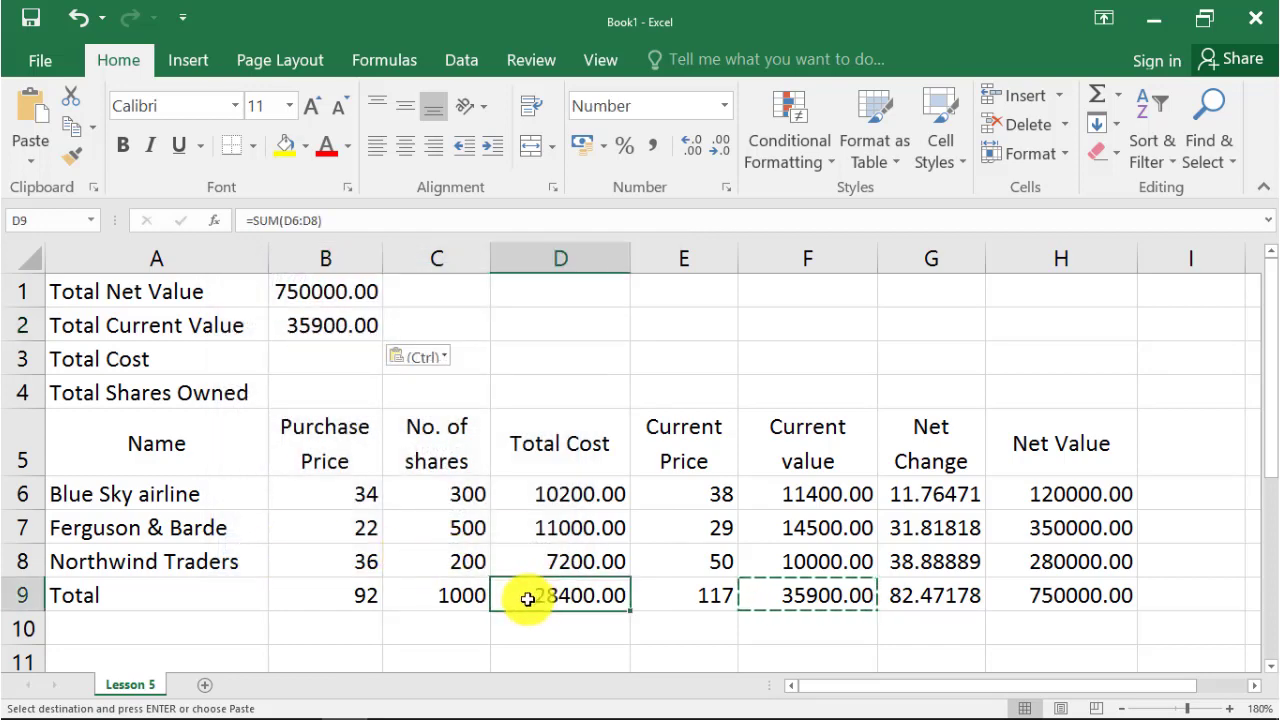
{"action": "right_click", "coordinate": [530, 596]}
{"action": "key", "text": "Escape"}
{"action": "key", "text": "ctrl+c"}
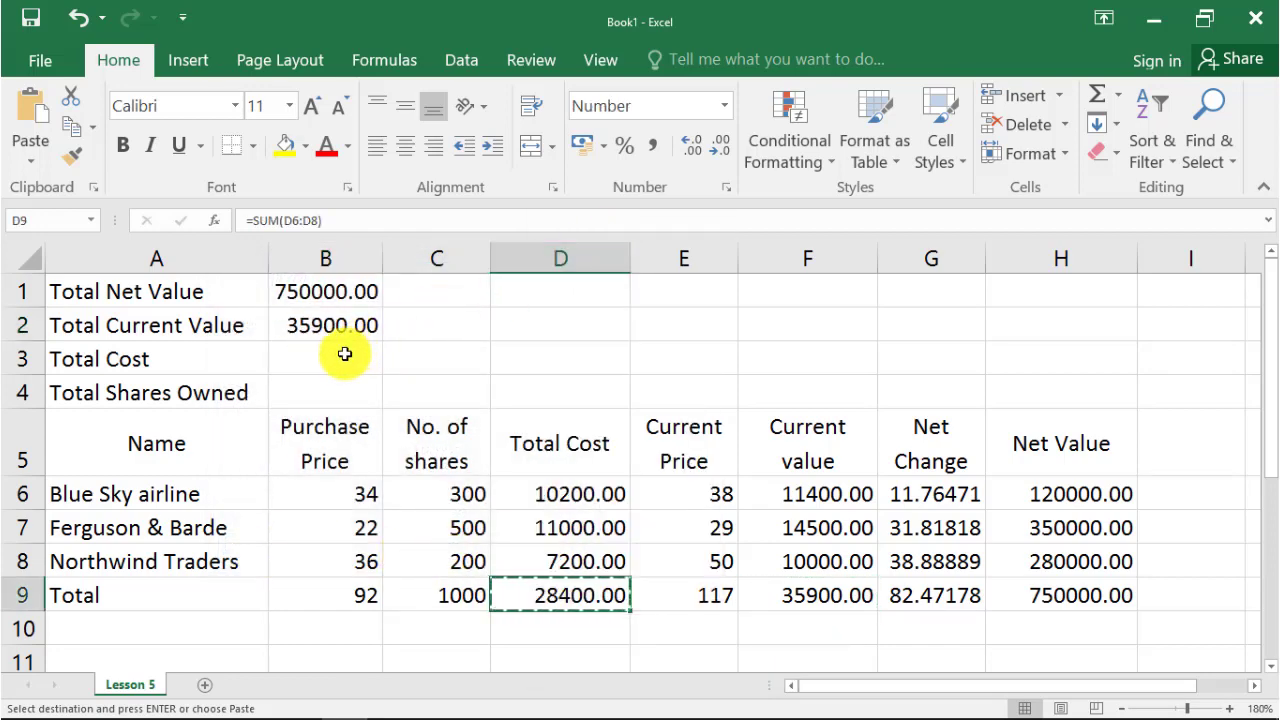
{"action": "left_click", "coordinate": [334, 360]}
{"action": "right_click", "coordinate": [334, 360]}
{"action": "left_click", "coordinate": [410, 424]}
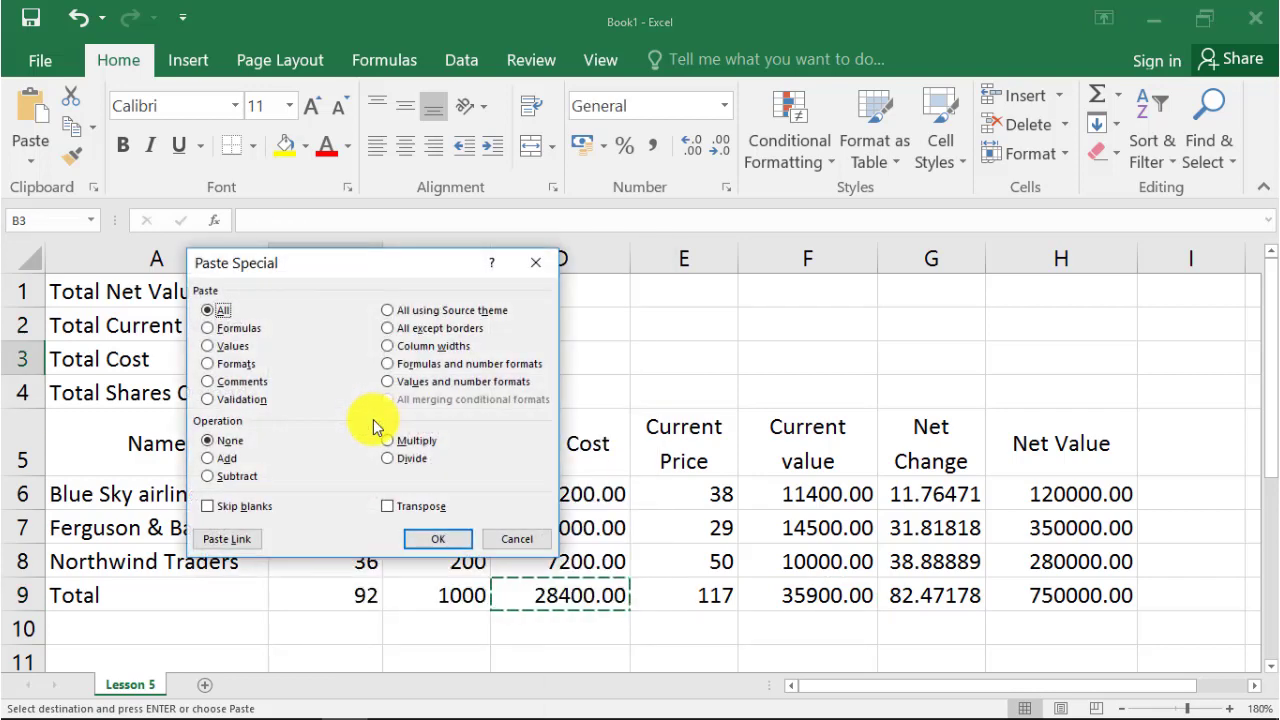
{"action": "left_click", "coordinate": [226, 539]}
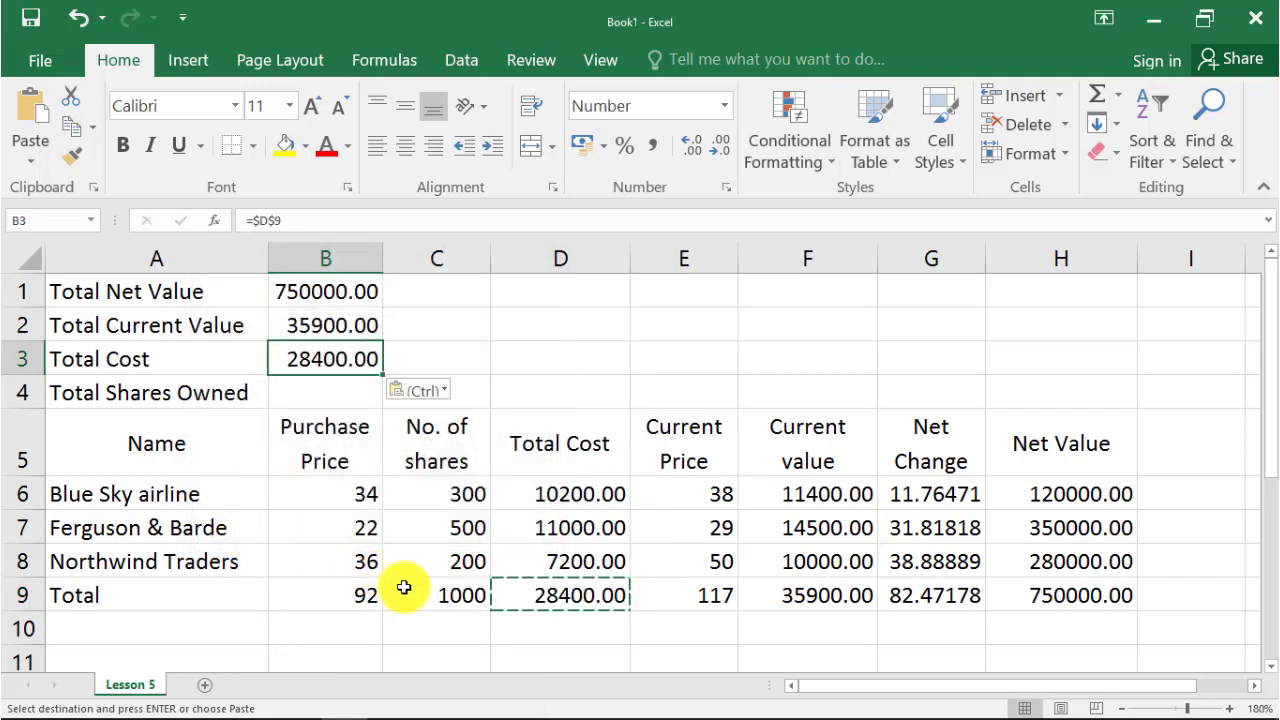
Paste-link the shares total in C9 into B4 so Total Shares Owned shows 1000.
{"action": "left_click", "coordinate": [452, 601]}
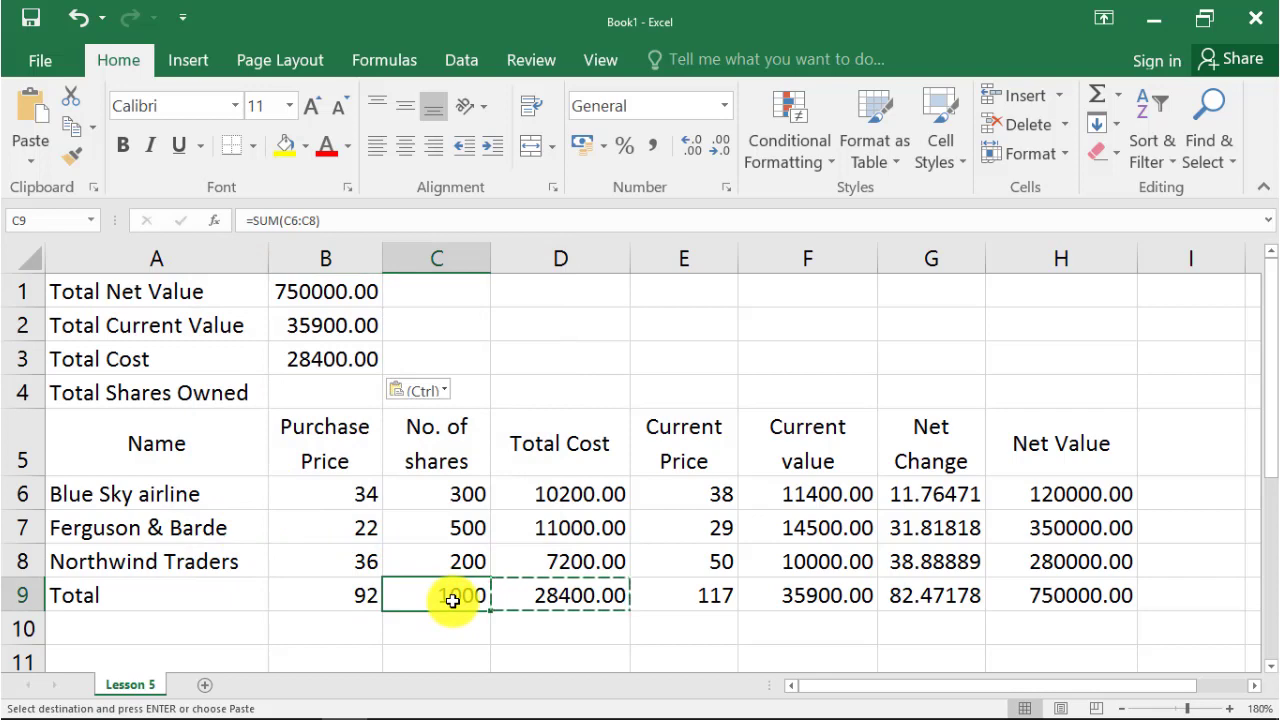
{"action": "right_click", "coordinate": [452, 600]}
{"action": "left_click", "coordinate": [460, 157]}
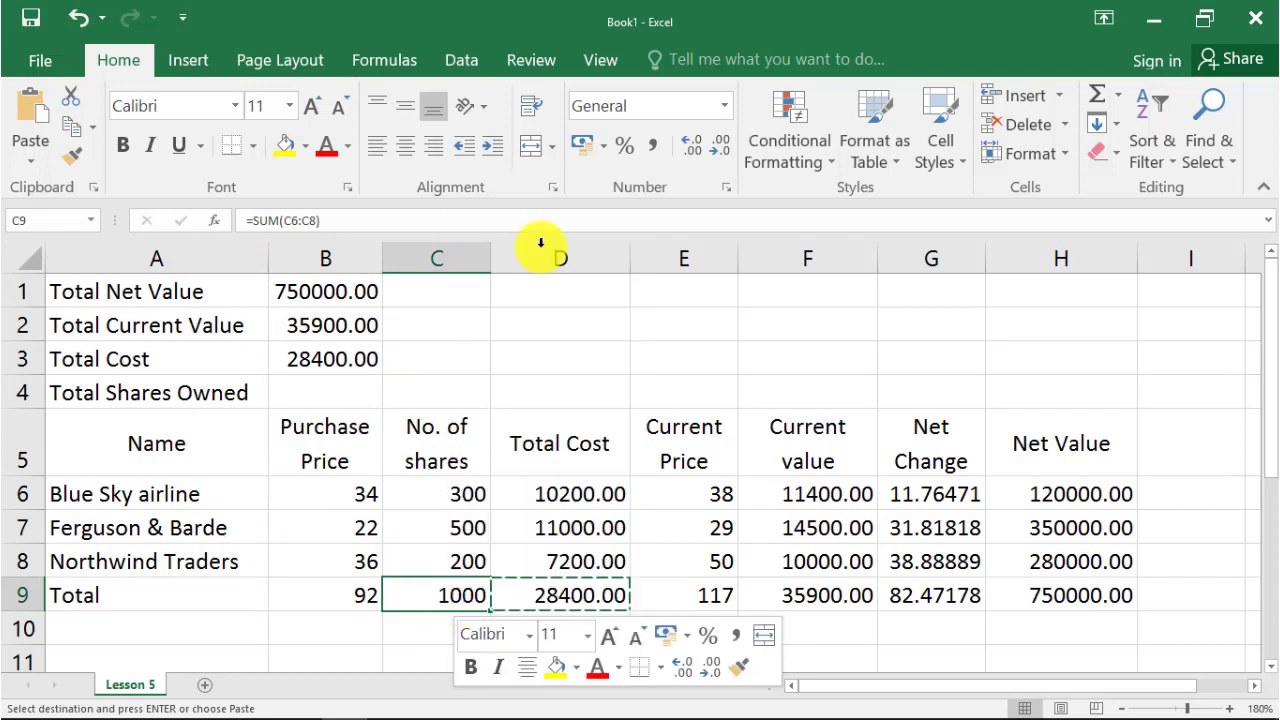
{"action": "left_click", "coordinate": [335, 386]}
{"action": "right_click", "coordinate": [340, 393]}
{"action": "left_click", "coordinate": [374, 423]}
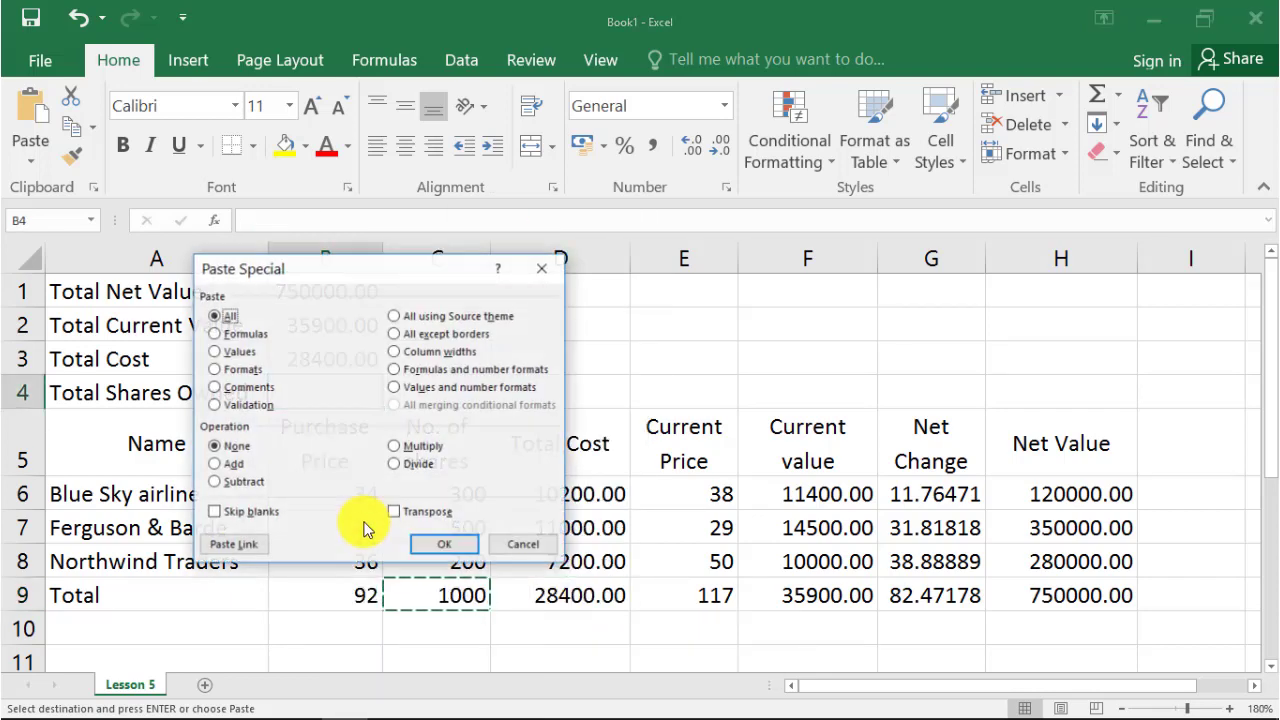
{"action": "left_click", "coordinate": [248, 548]}
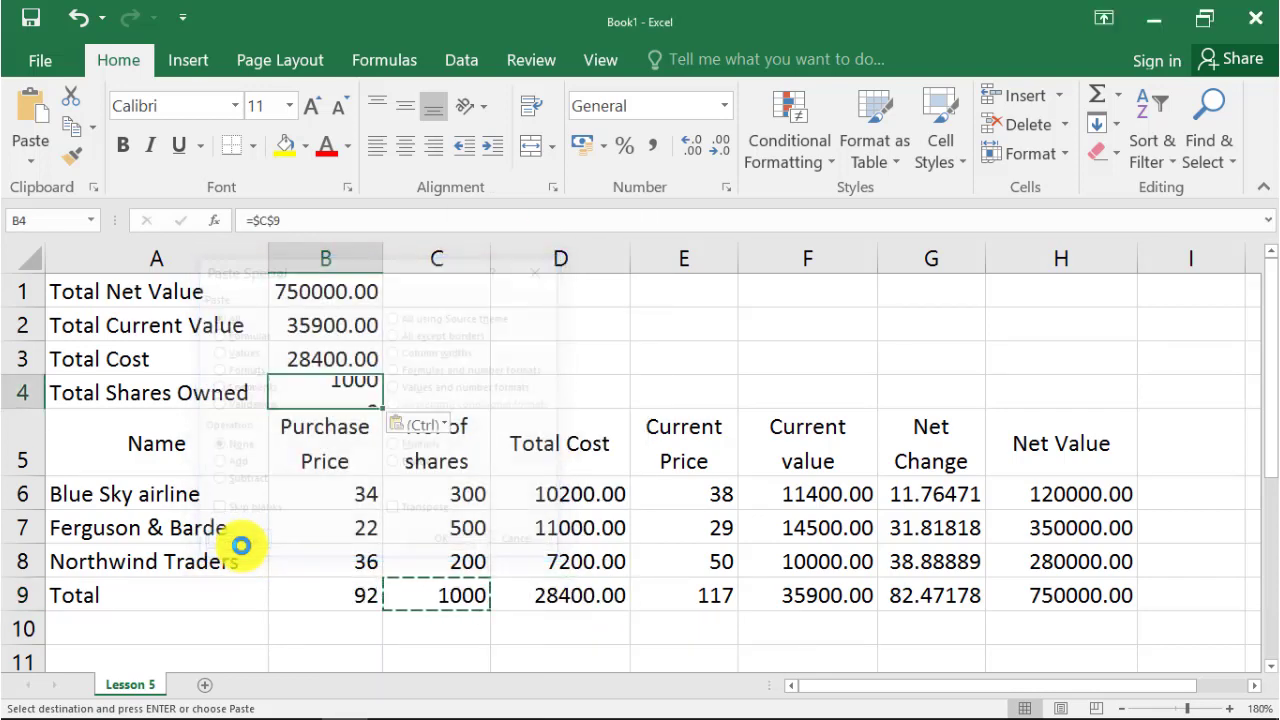
{"action": "left_click", "coordinate": [348, 527]}
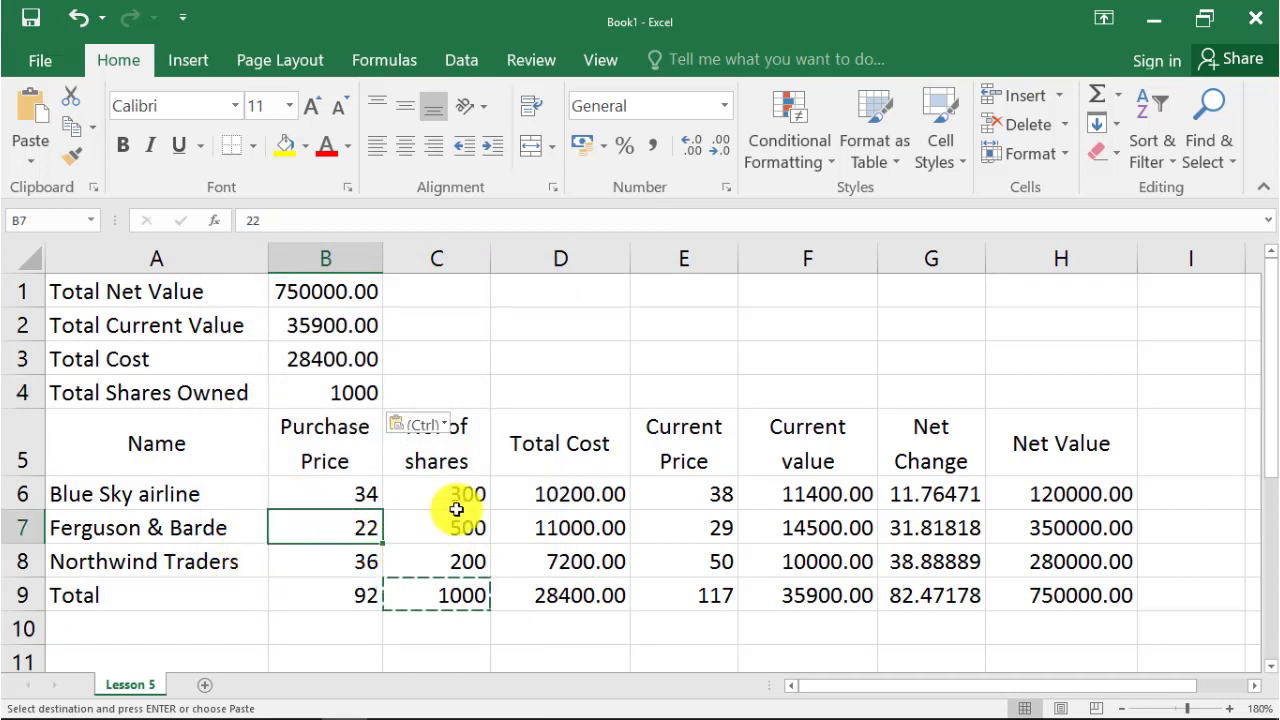
{"action": "left_click", "coordinate": [523, 388]}
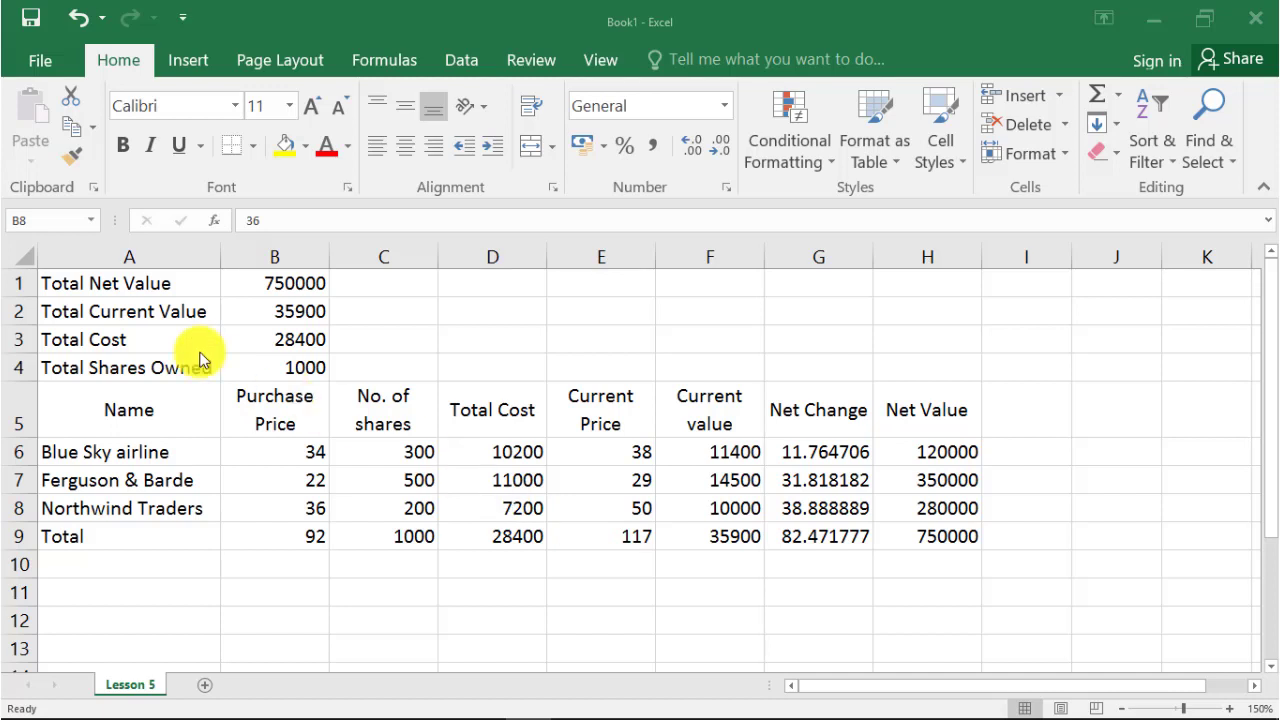
Copy the Lesson 5 table A1:H9 and add a new blank Sheet2.
{"action": "left_click_drag", "start_coordinate": [134, 280], "coordinate": [894, 543]}
{"action": "right_click", "coordinate": [888, 538]}
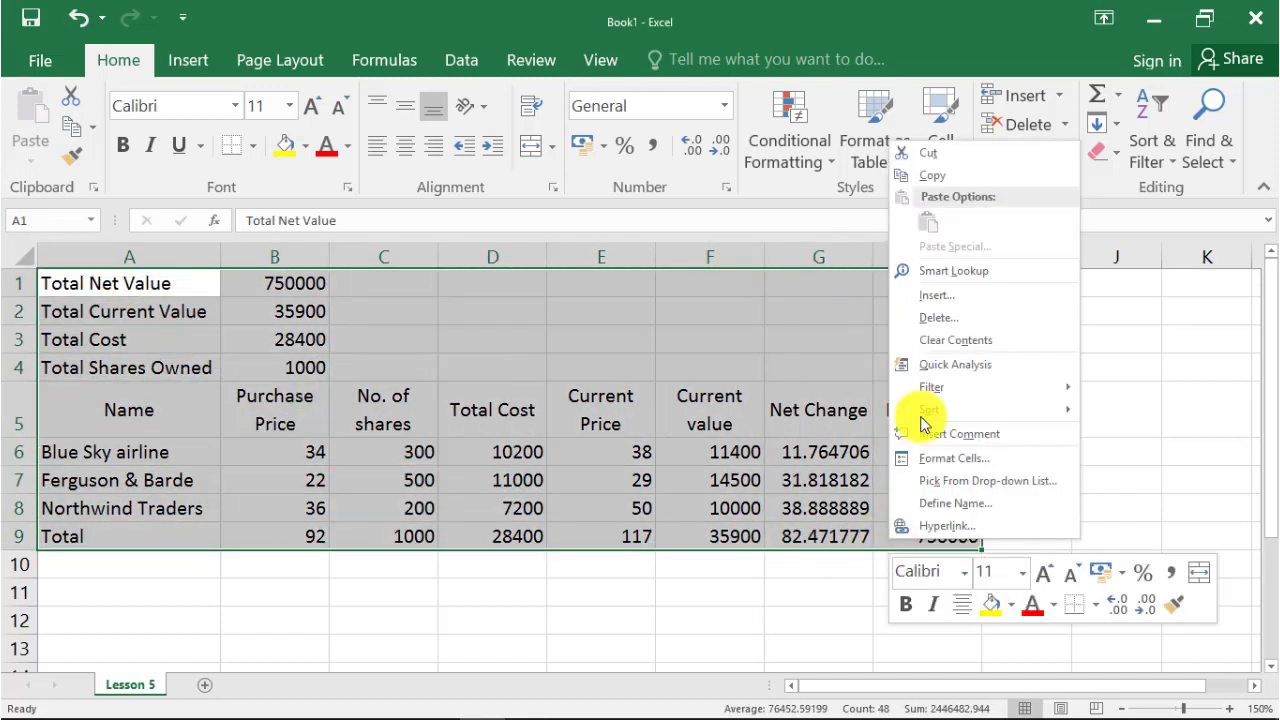
{"action": "left_click", "coordinate": [953, 188]}
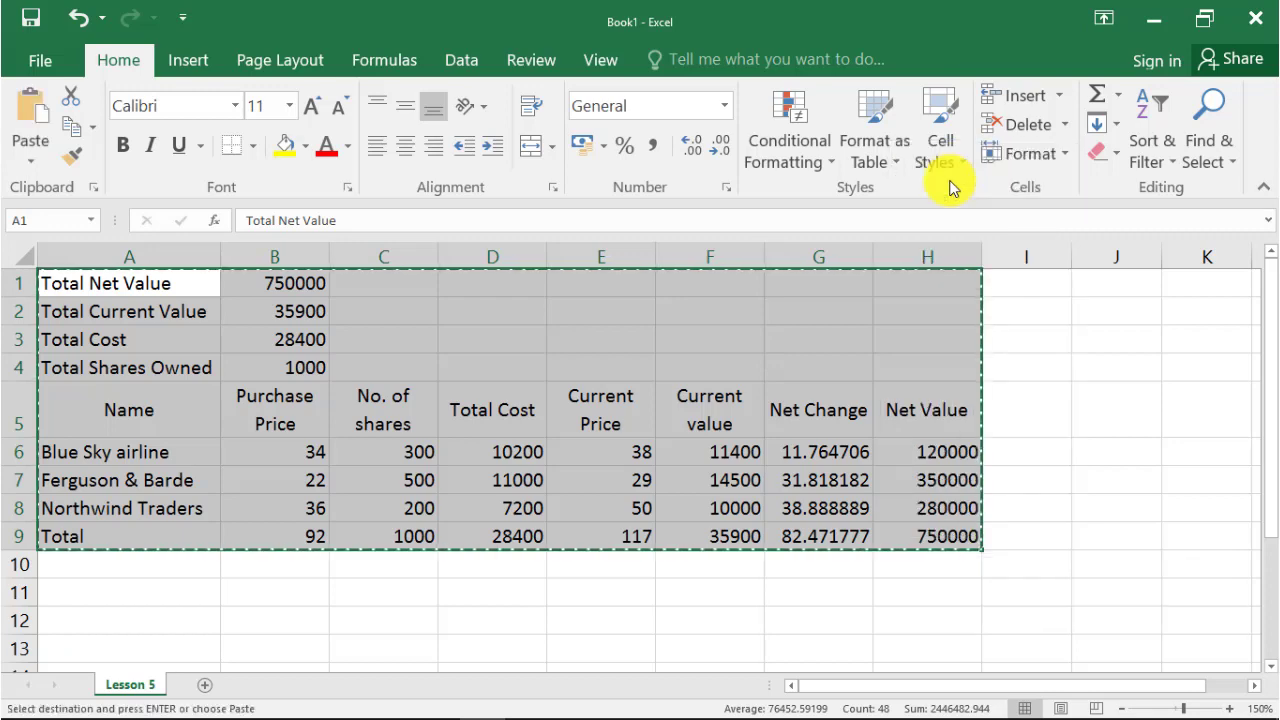
{"action": "left_click", "coordinate": [209, 687]}
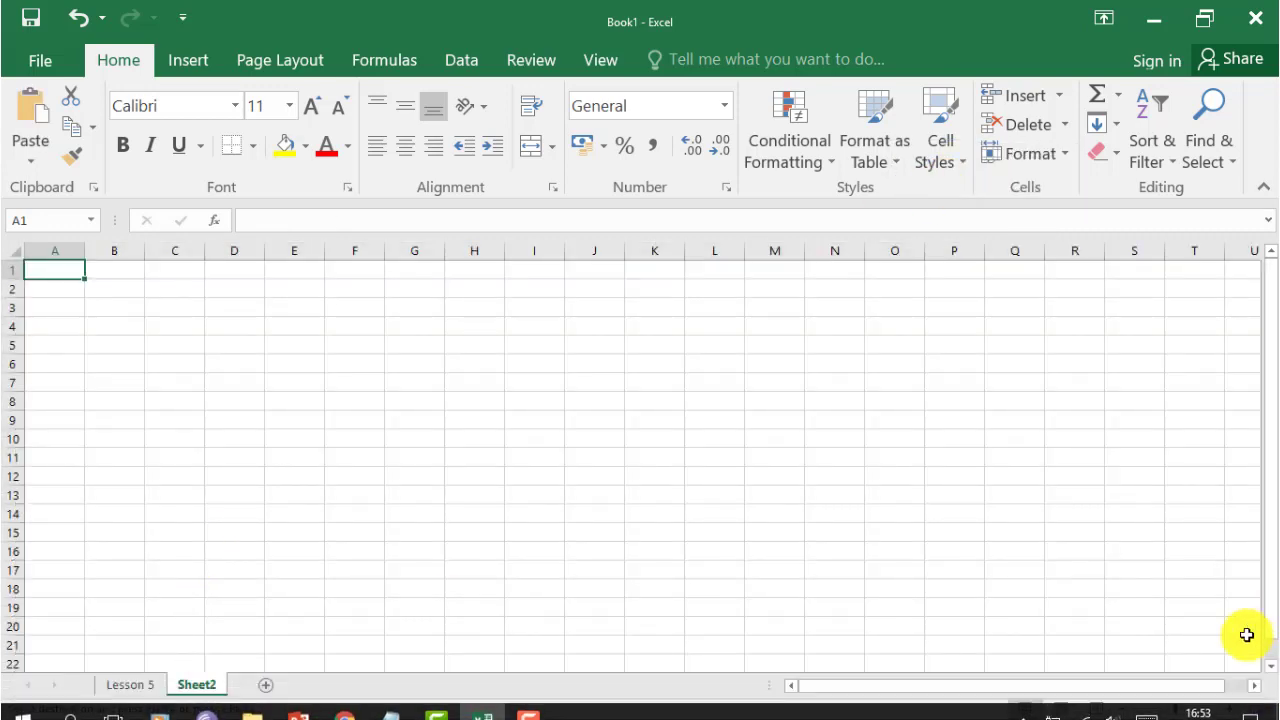
Zoom Sheet2 to 150% and paste a live link to the copied table at A1.
{"action": "left_click", "coordinate": [1228, 710]}
{"action": "left_click", "coordinate": [1228, 710]}
{"action": "left_click", "coordinate": [1228, 710]}
{"action": "left_click", "coordinate": [1228, 710]}
{"action": "left_click", "coordinate": [1228, 710]}
{"action": "left_click", "coordinate": [1228, 710]}
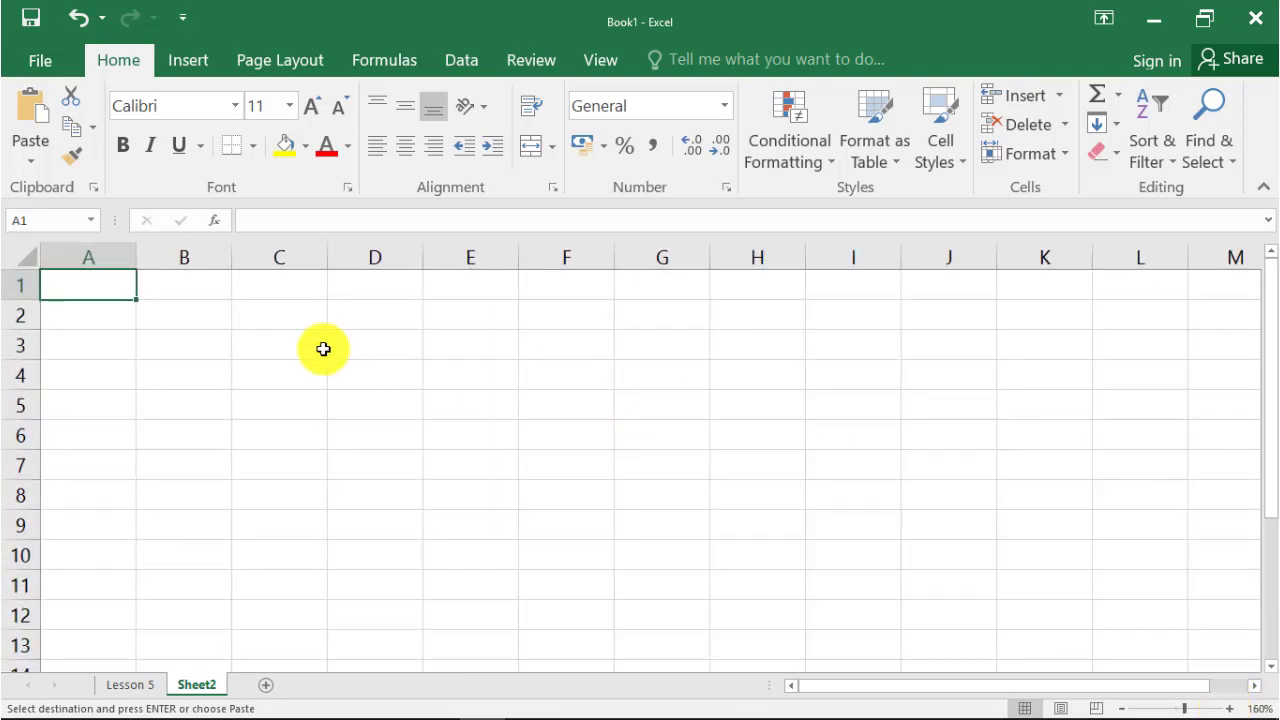
{"action": "right_click", "coordinate": [96, 288]}
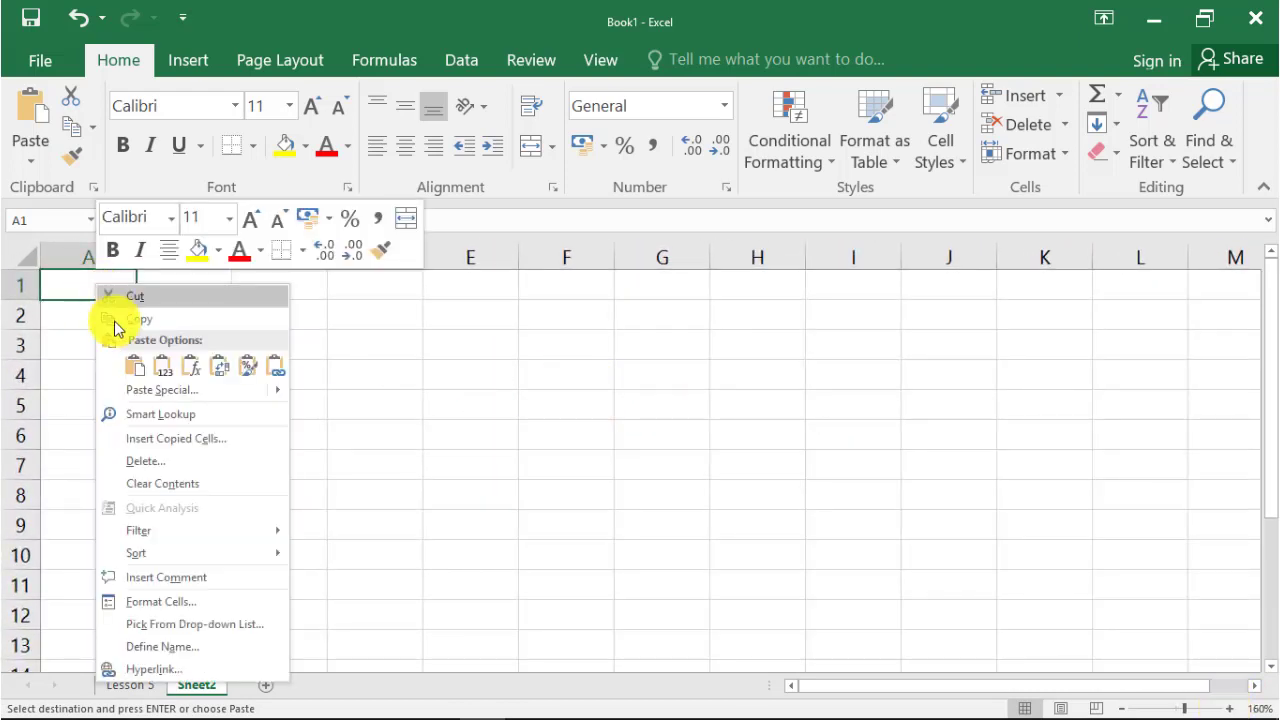
{"action": "key", "text": "Escape"}
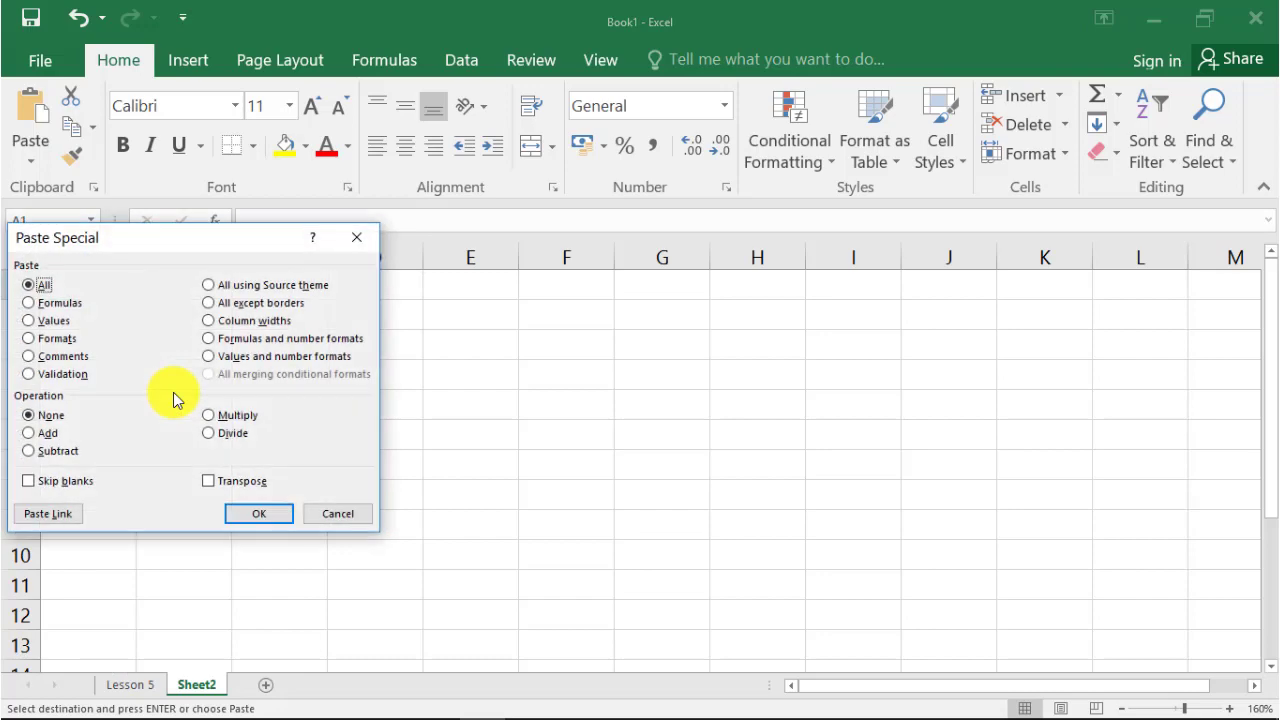
{"action": "left_click", "coordinate": [47, 514]}
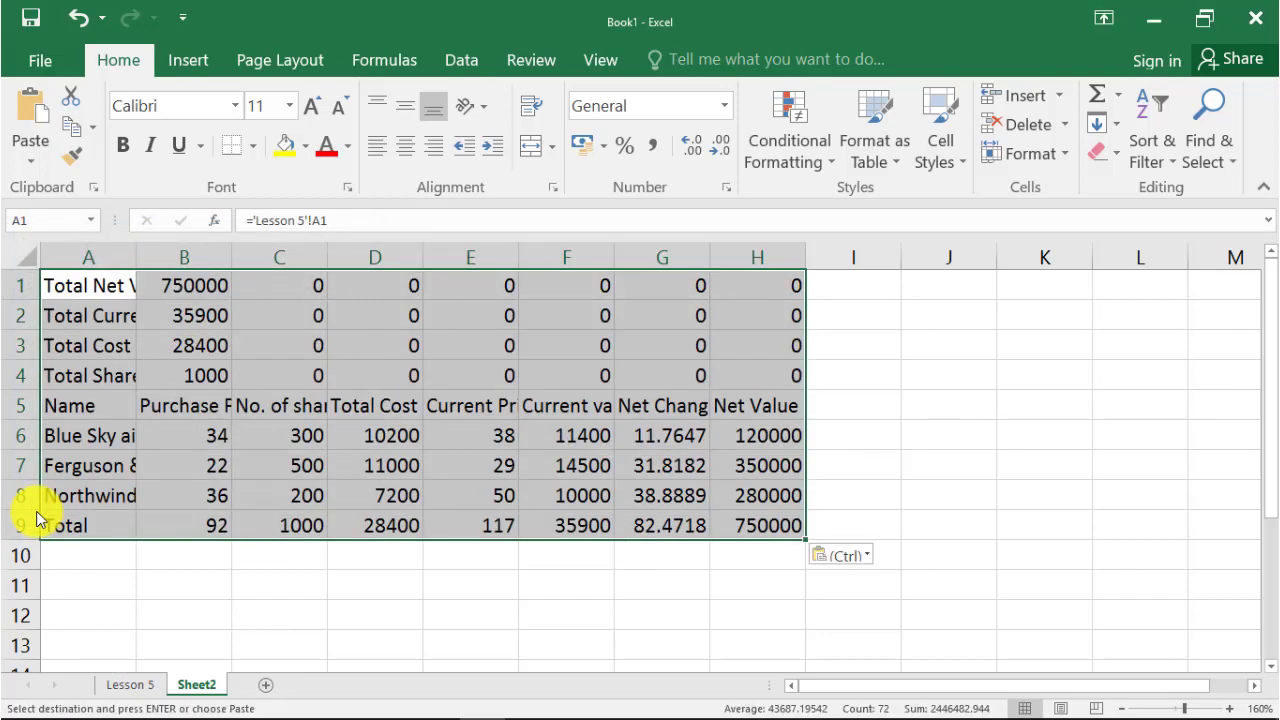
{"action": "left_click", "coordinate": [126, 246]}
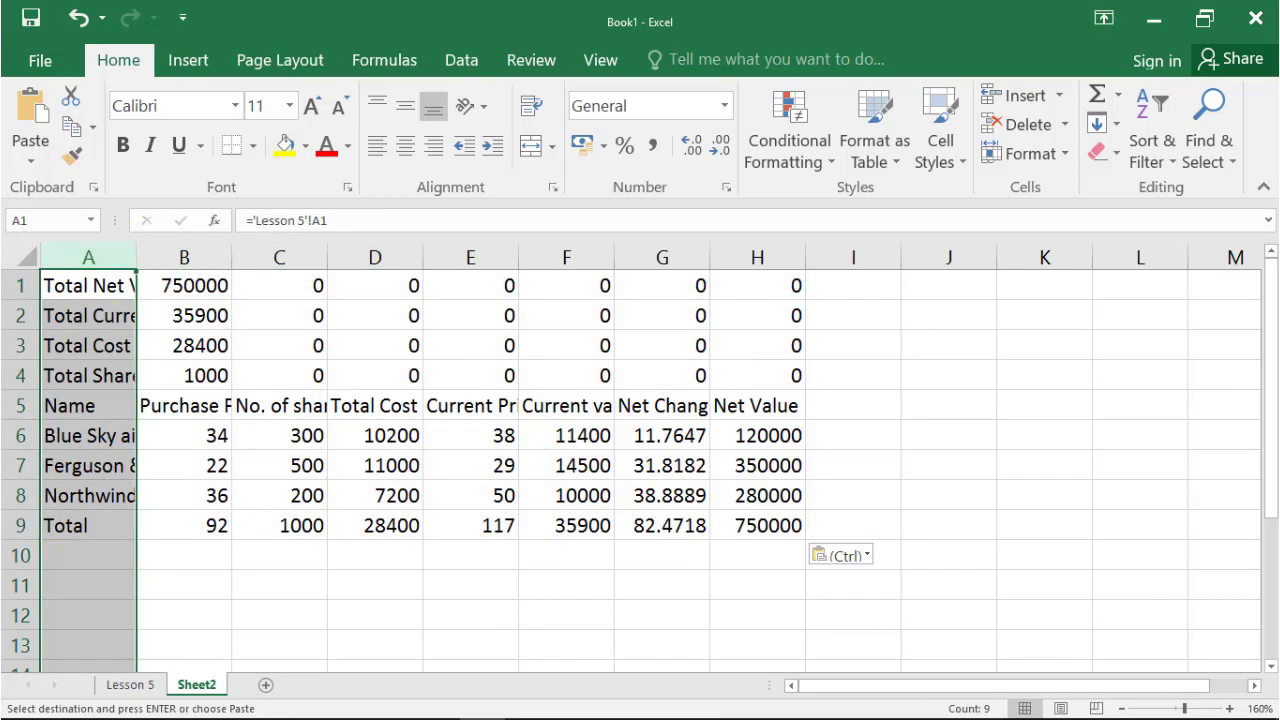
AutoFit column A on Sheet2 to its labels and Clear All in C1:H4.
{"action": "left_click", "coordinate": [1052, 158]}
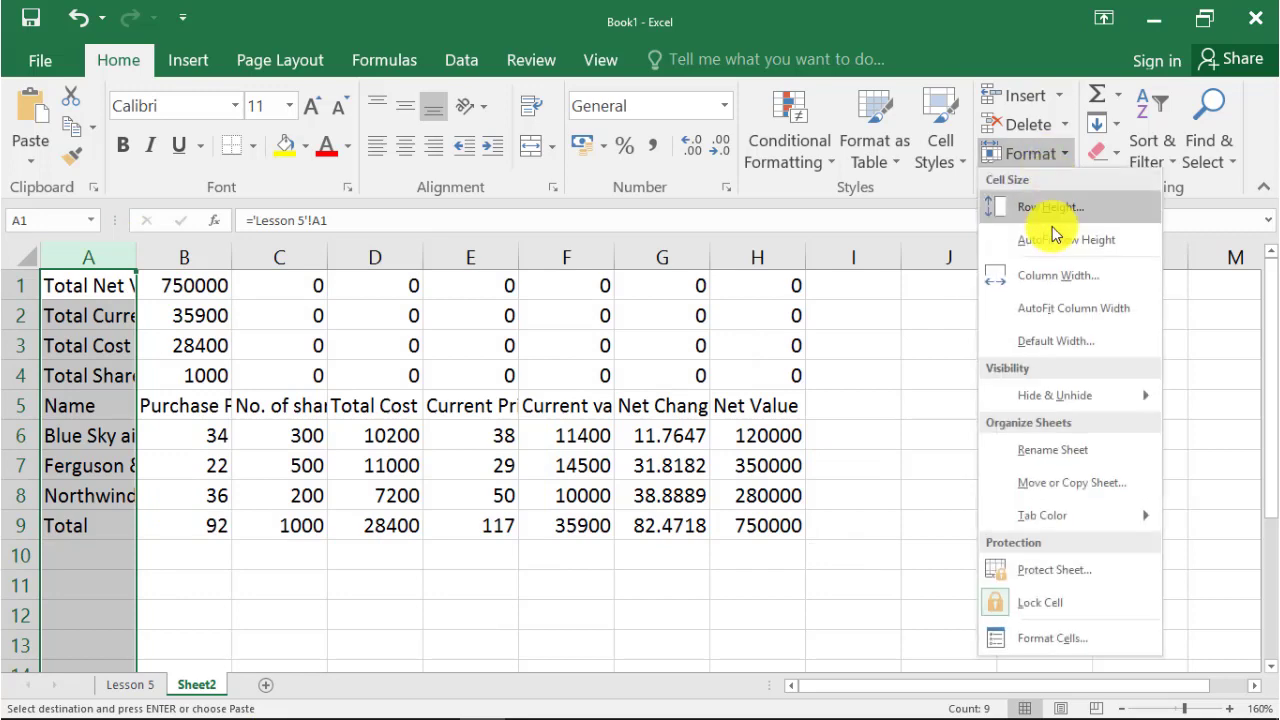
{"action": "left_click", "coordinate": [1057, 305]}
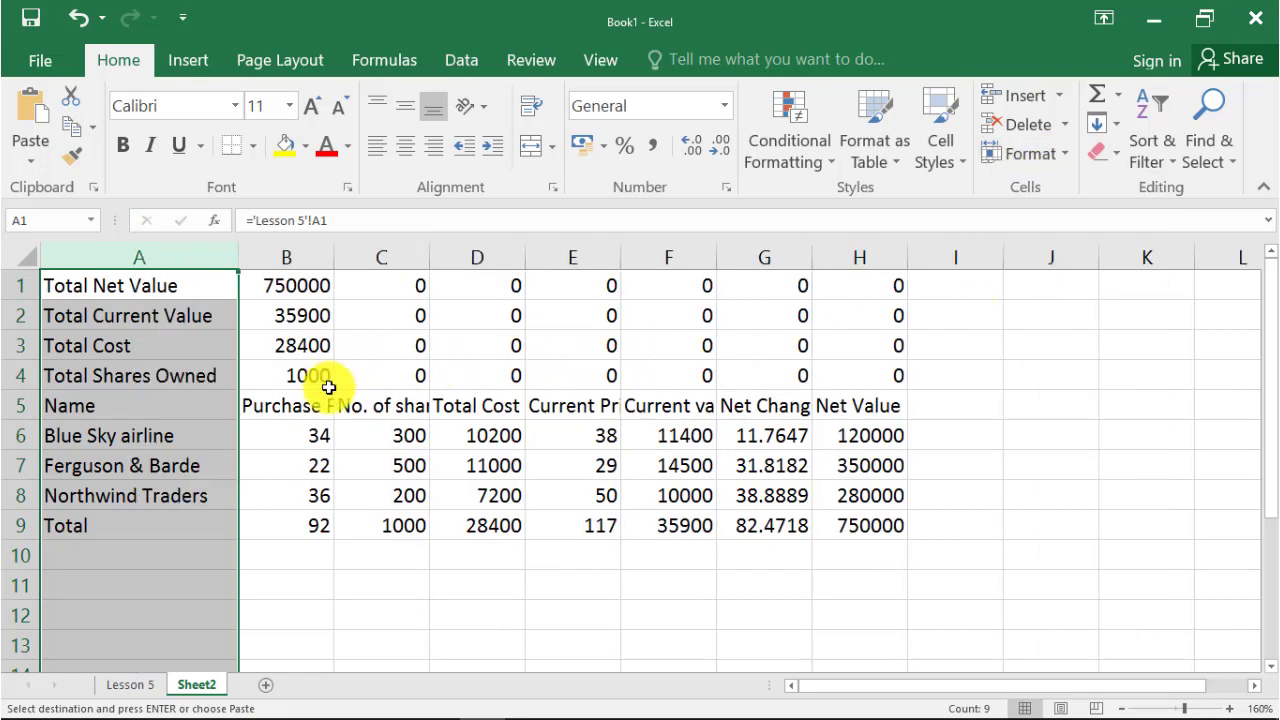
{"action": "left_click_drag", "start_coordinate": [409, 291], "coordinate": [881, 372]}
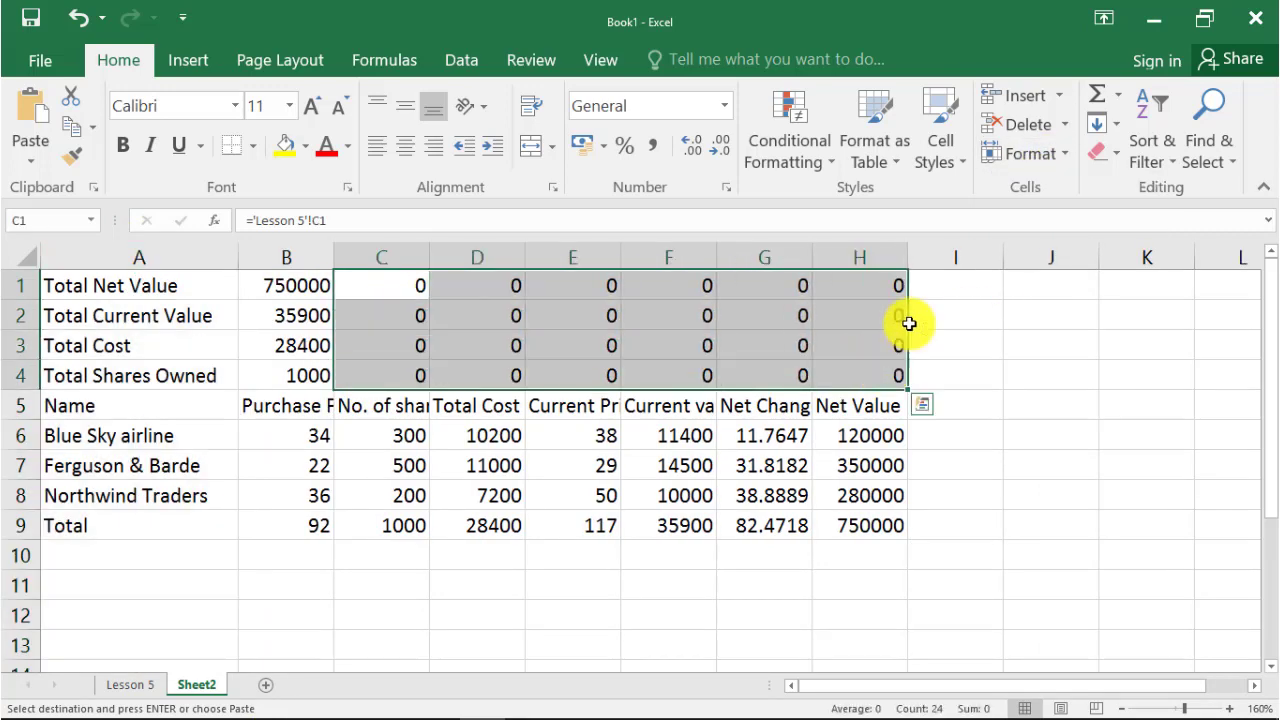
{"action": "left_click", "coordinate": [1097, 152]}
{"action": "left_click", "coordinate": [1115, 189]}
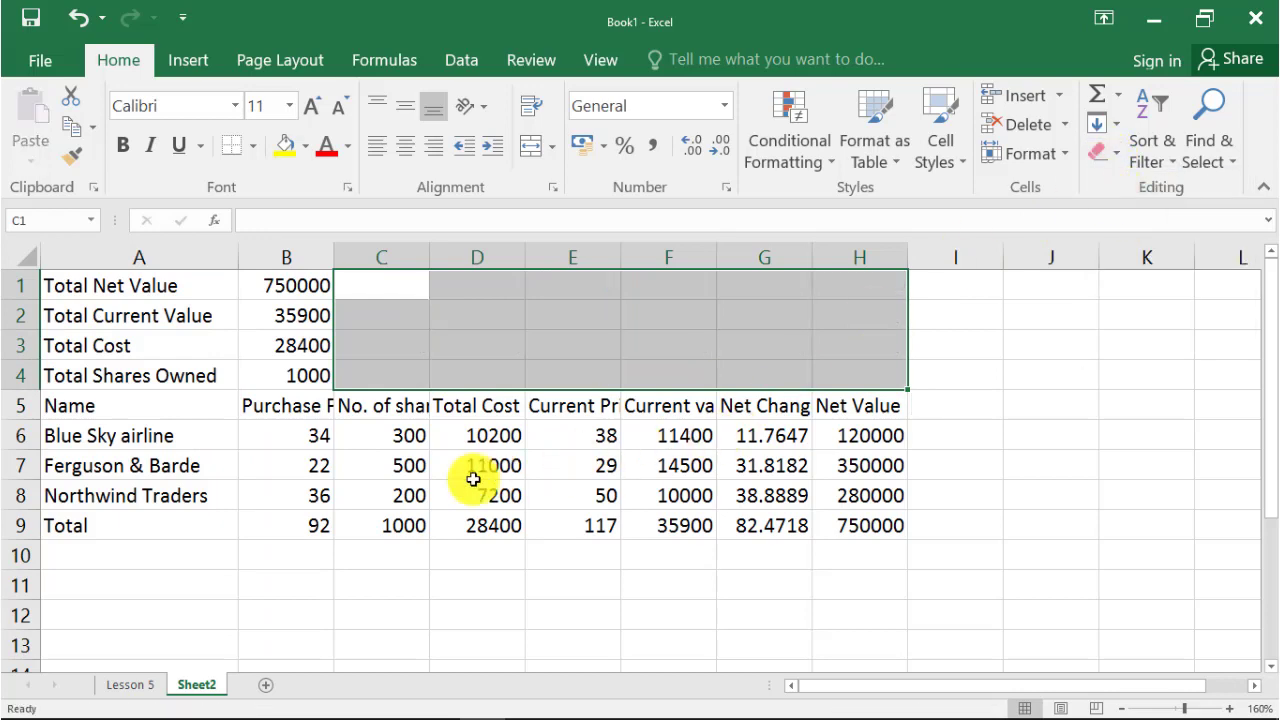
{"action": "left_click", "coordinate": [325, 436]}
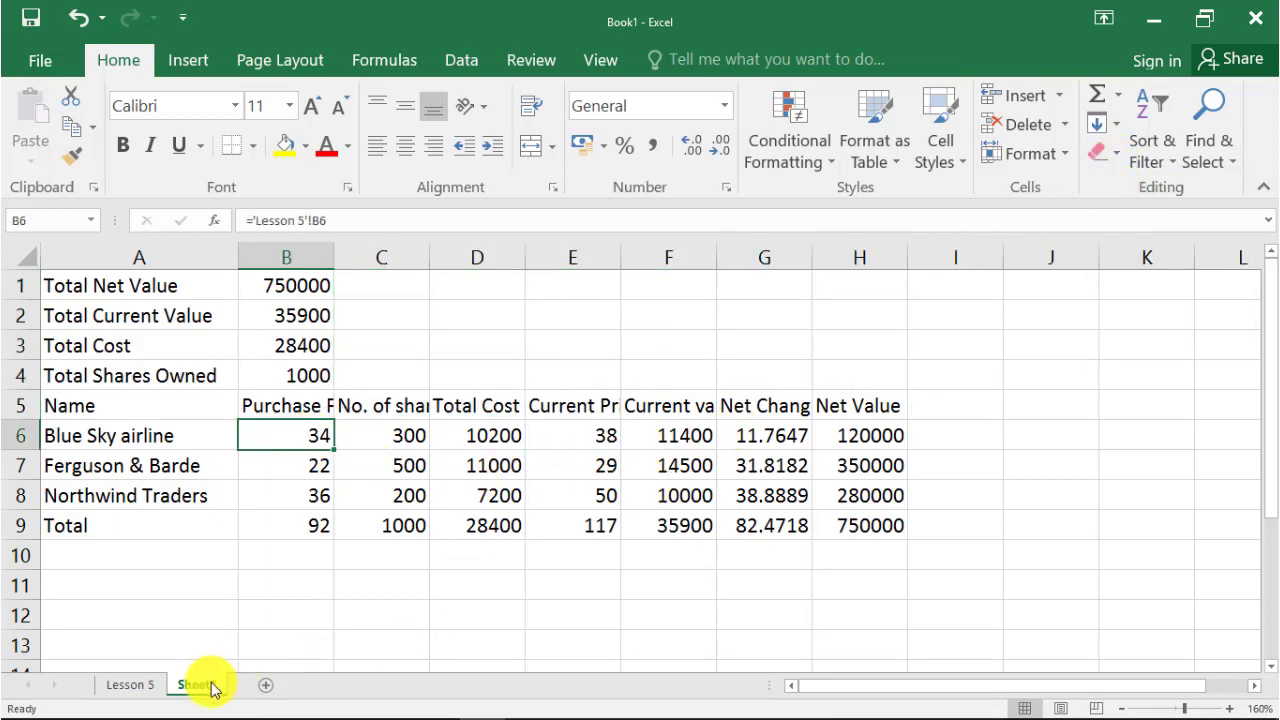
Change Blue Sky airline's purchase price in B6 to 35 and check Sheet2's updated totals.
{"action": "left_click", "coordinate": [132, 686]}
{"action": "left_click", "coordinate": [268, 460]}
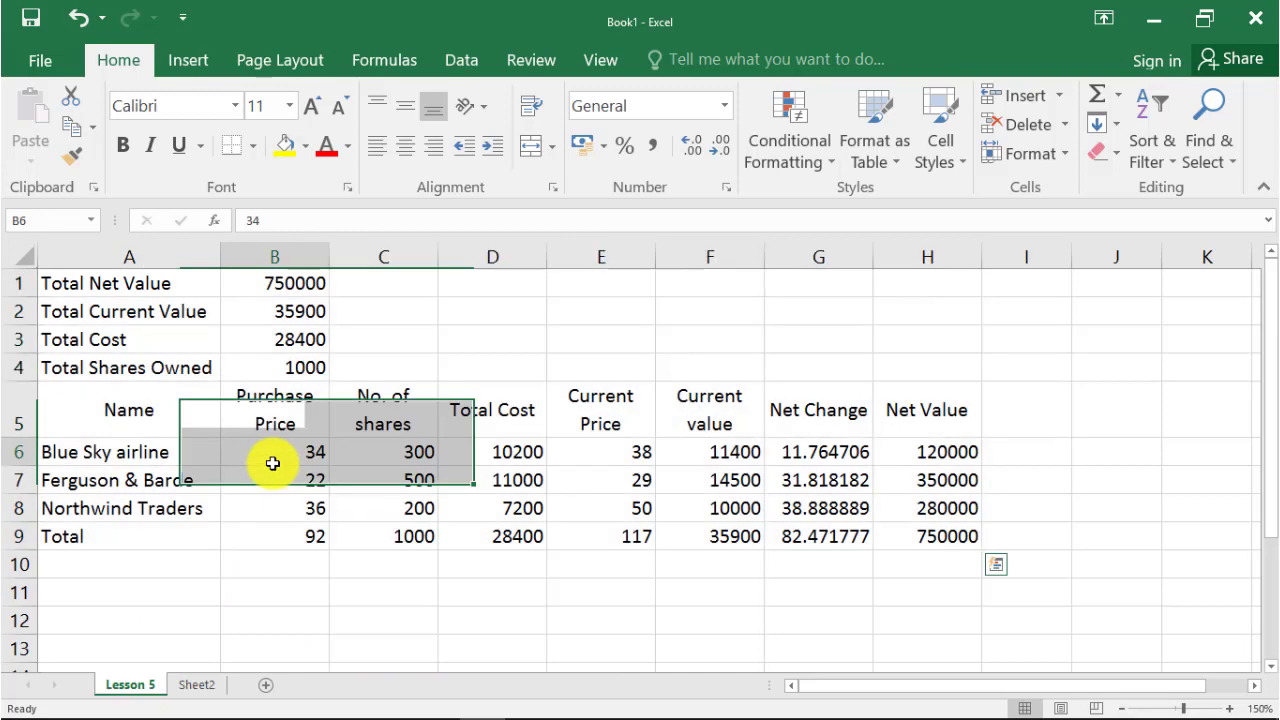
{"action": "type", "text": "35"}
{"action": "key", "text": "Return"}
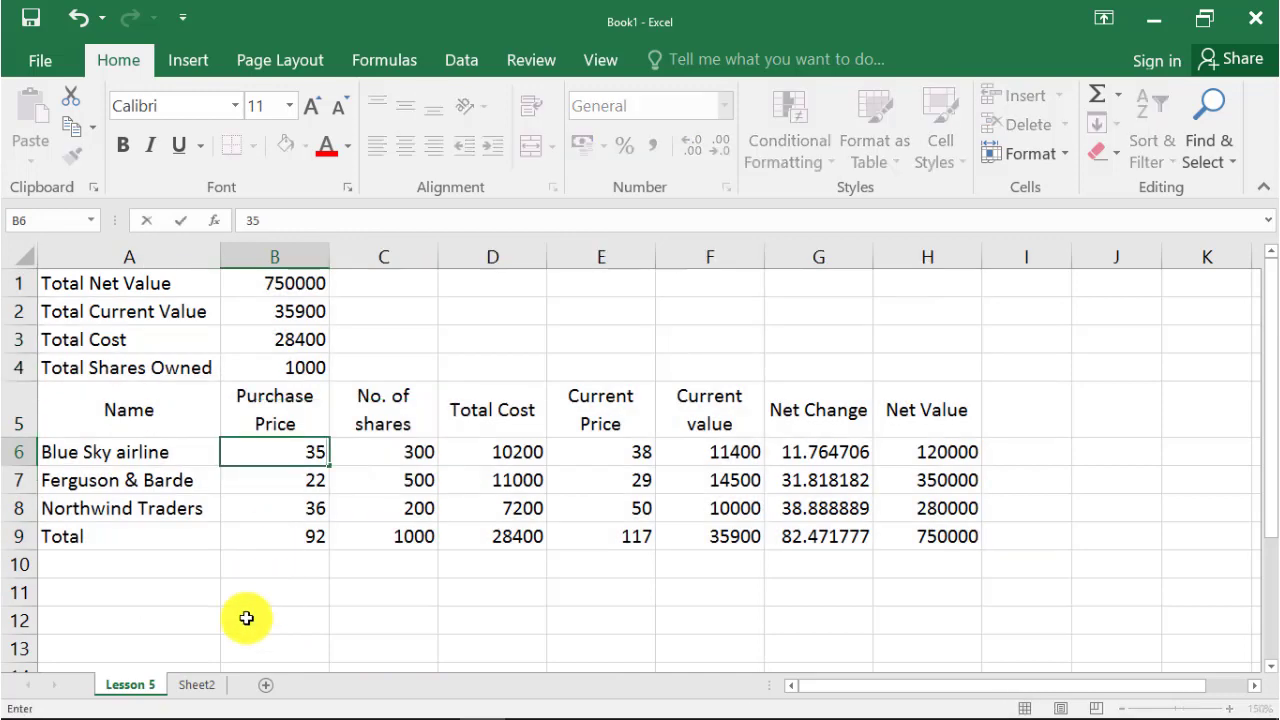
{"action": "left_click", "coordinate": [196, 685]}
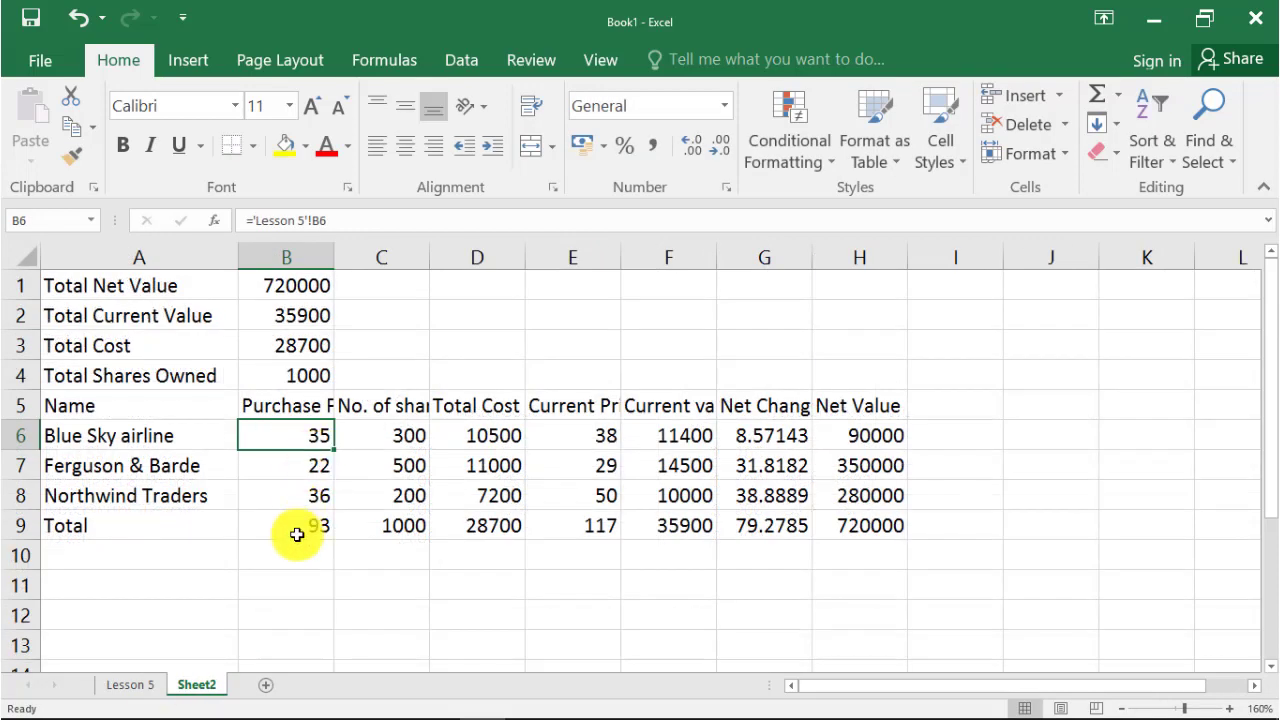
Copy the updated Lesson 5 table A1:H9 and go to the File screen.
{"action": "left_click", "coordinate": [155, 688]}
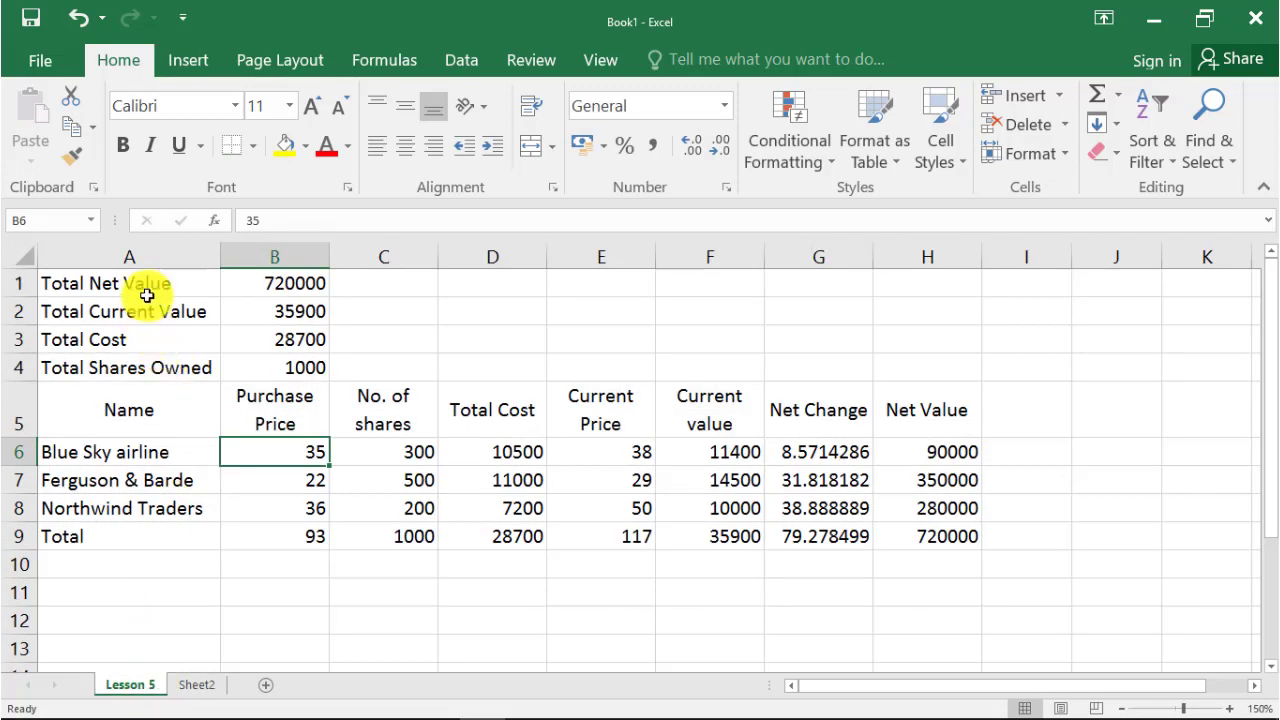
{"action": "left_click_drag", "start_coordinate": [148, 283], "coordinate": [905, 535]}
{"action": "right_click", "coordinate": [782, 473]}
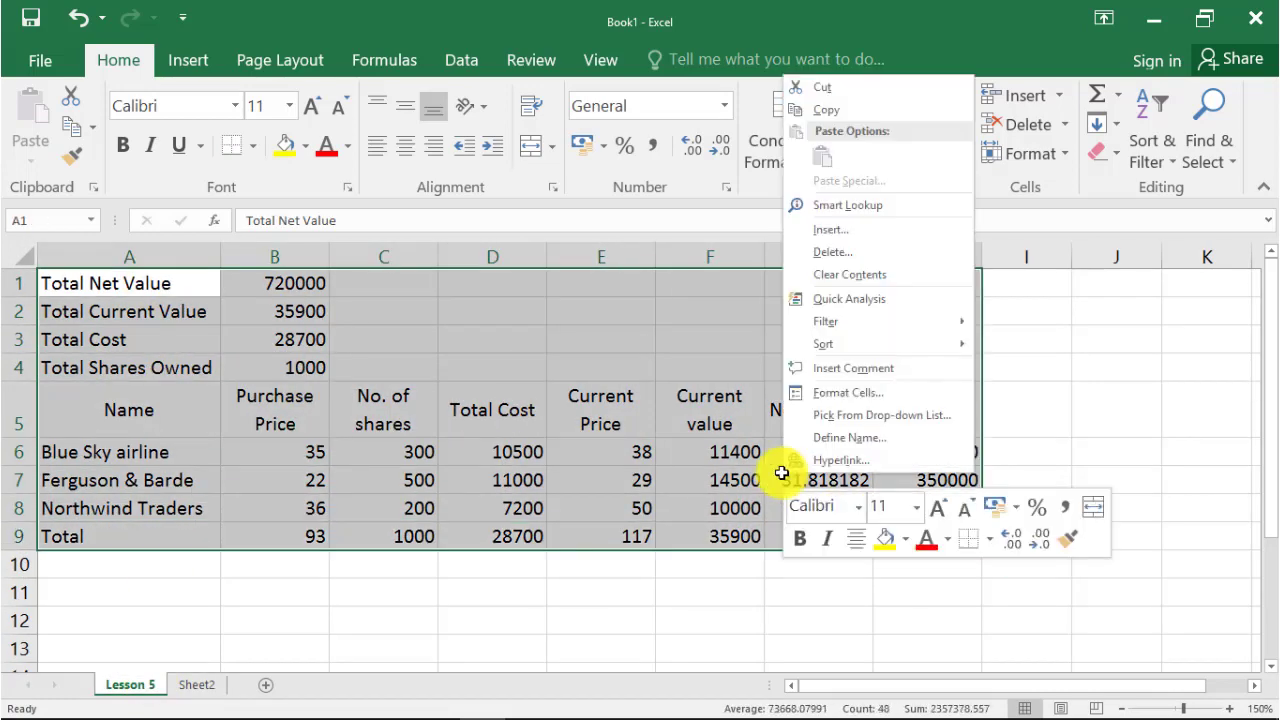
{"action": "left_click", "coordinate": [863, 109]}
{"action": "left_click", "coordinate": [313, 372]}
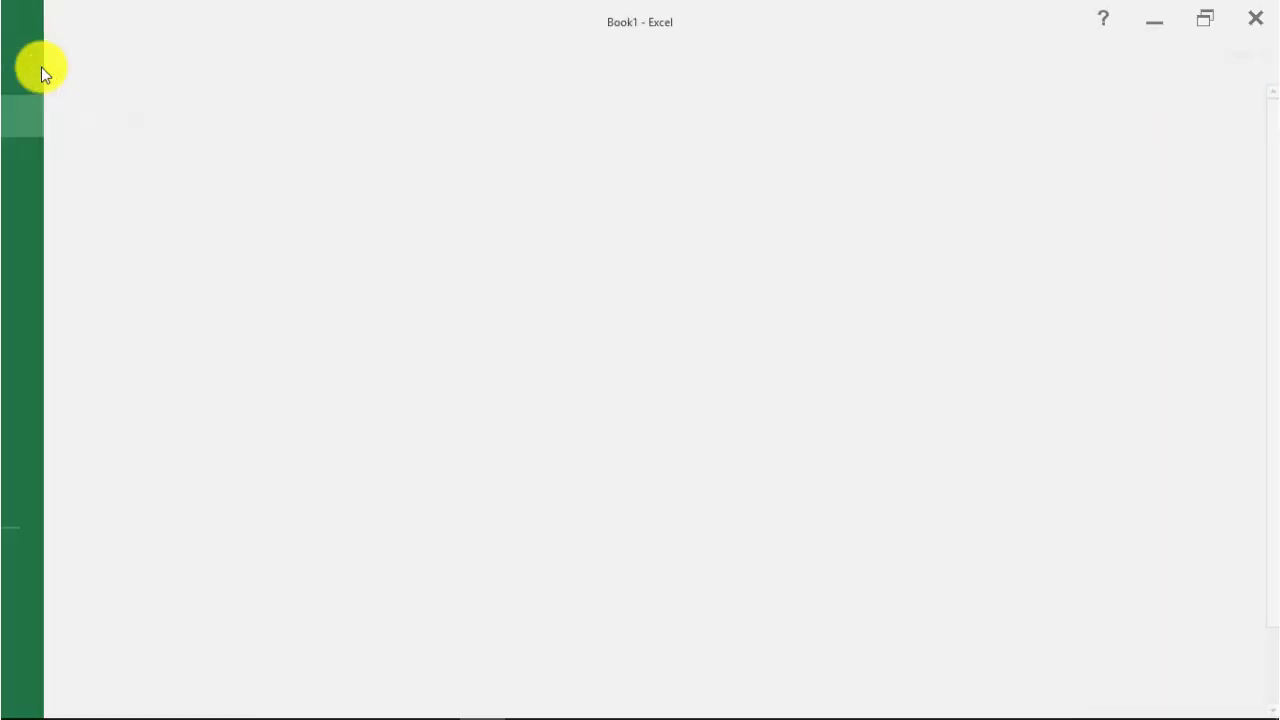